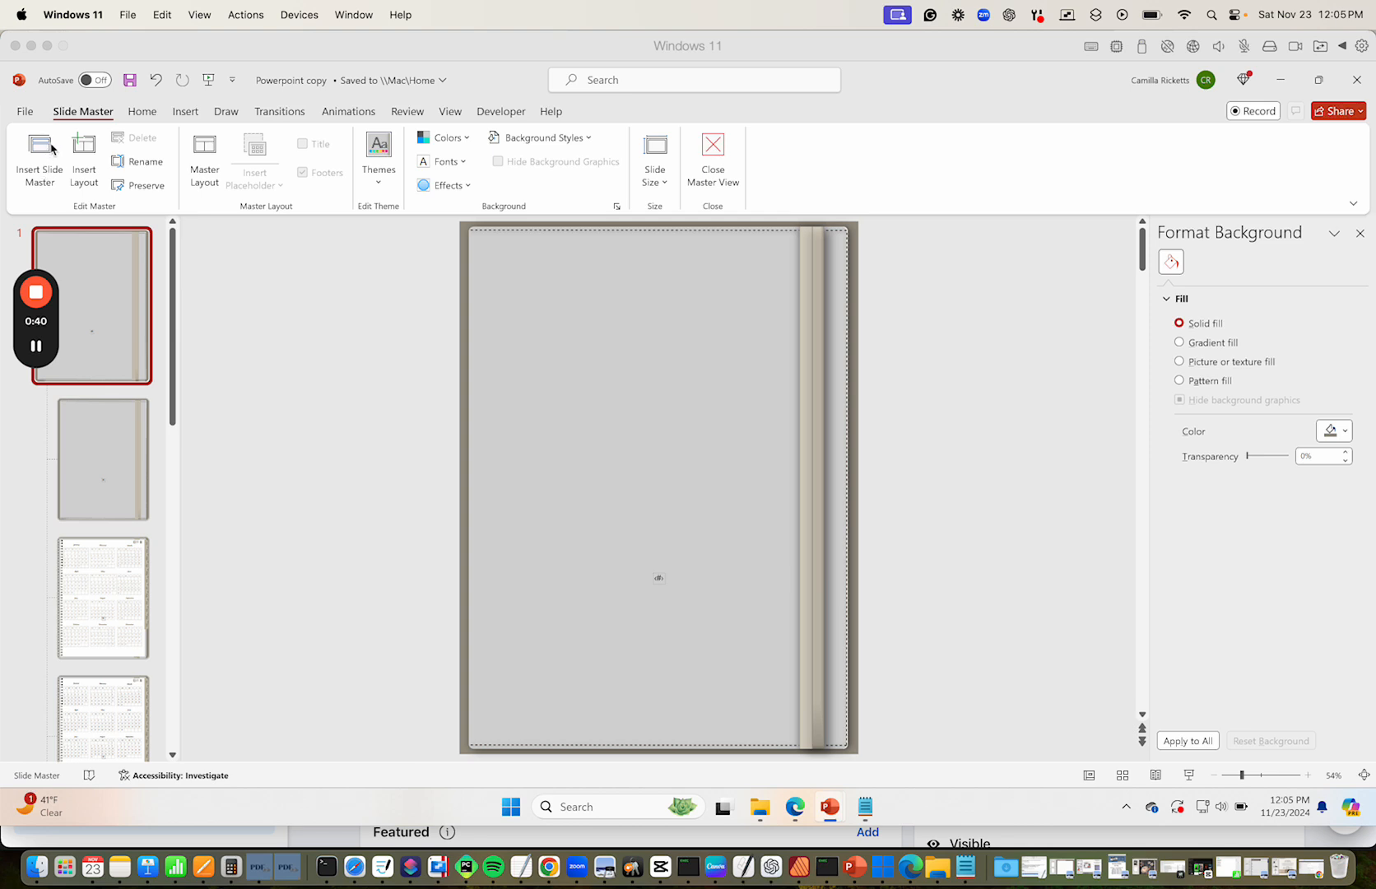
Close and reopen the Slide Master view, and select the top-level slide master
click(712, 161)
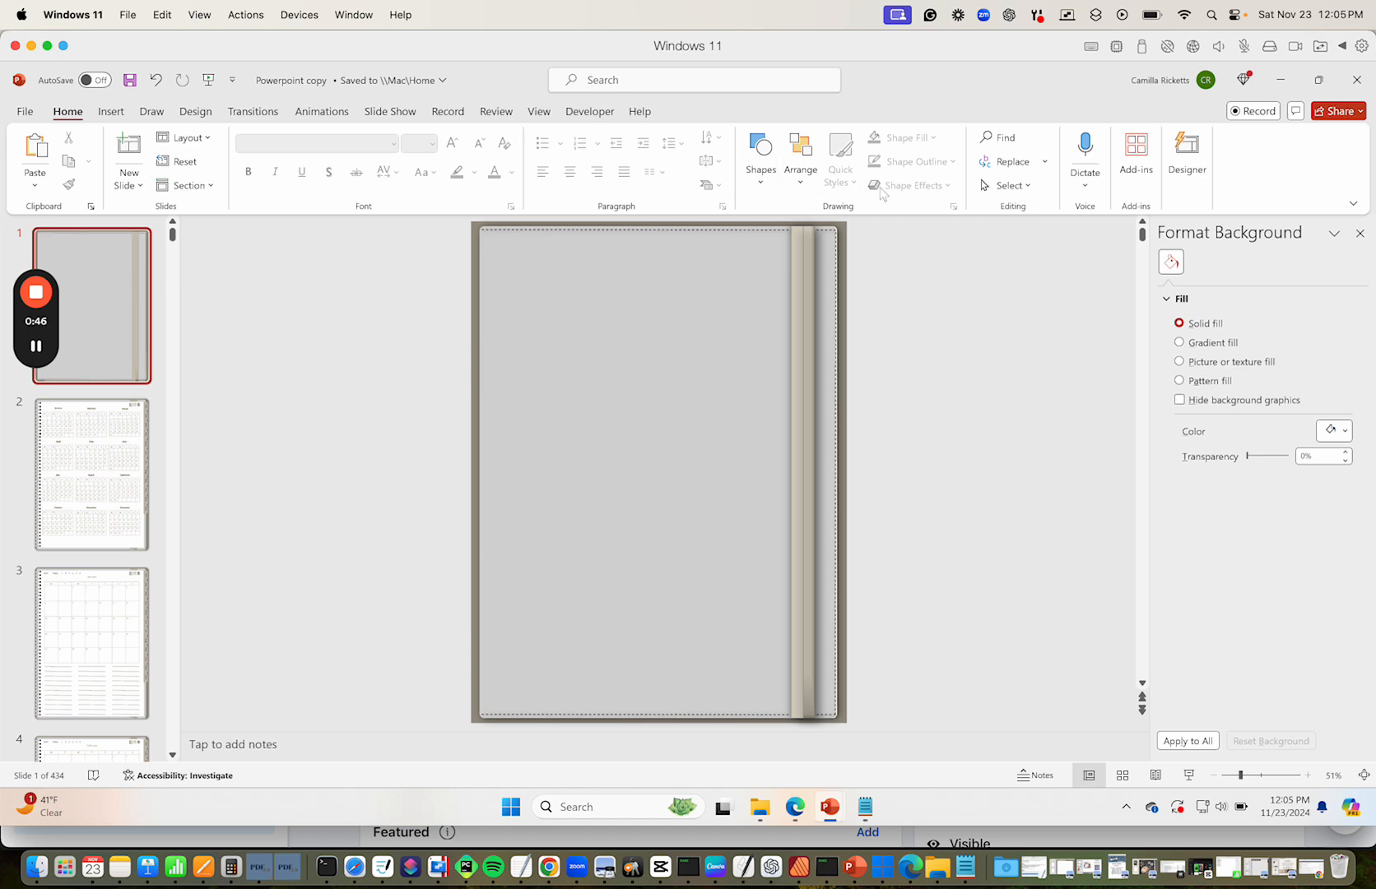
click(539, 112)
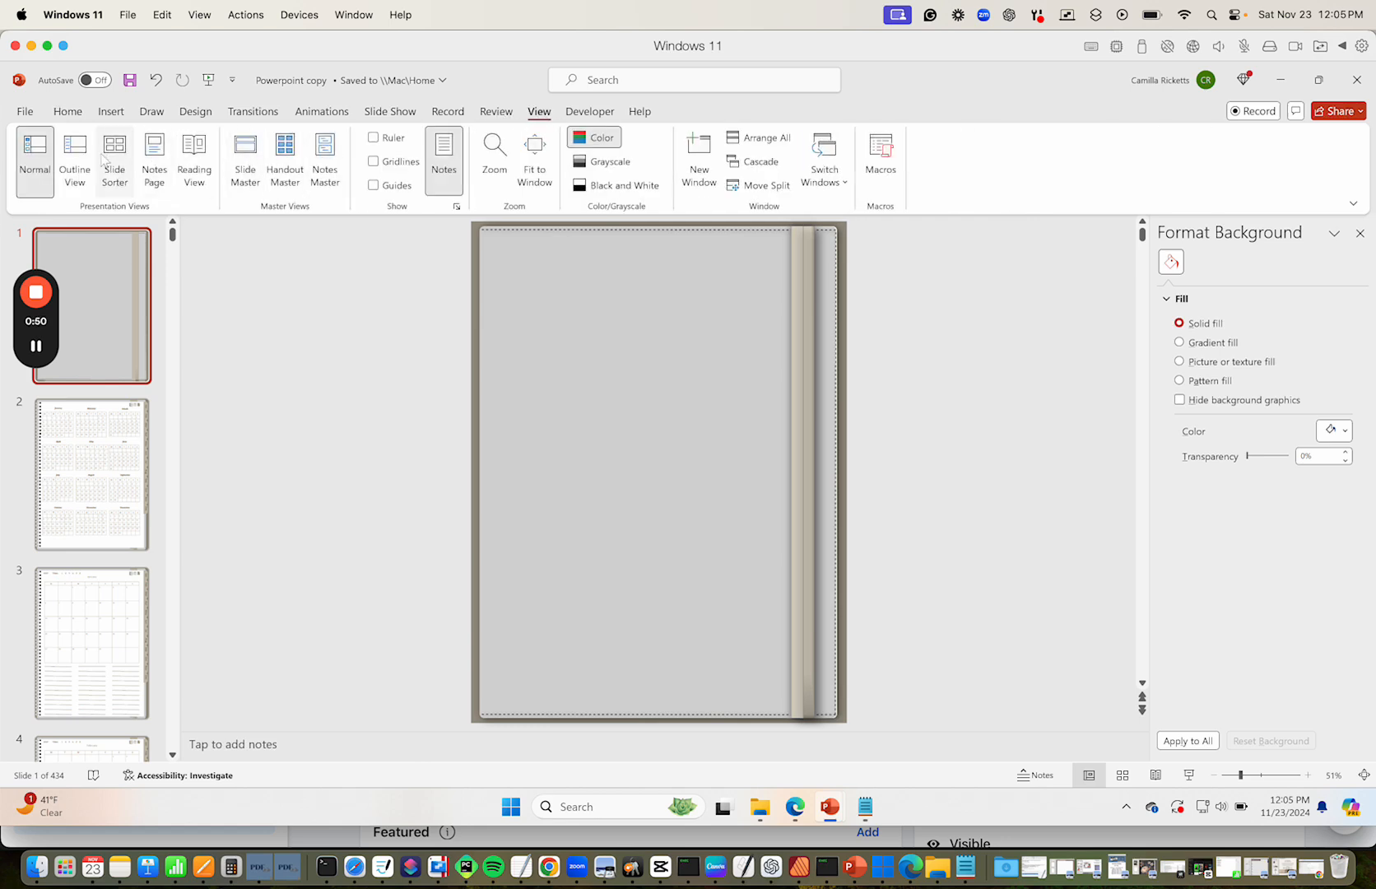
click(244, 161)
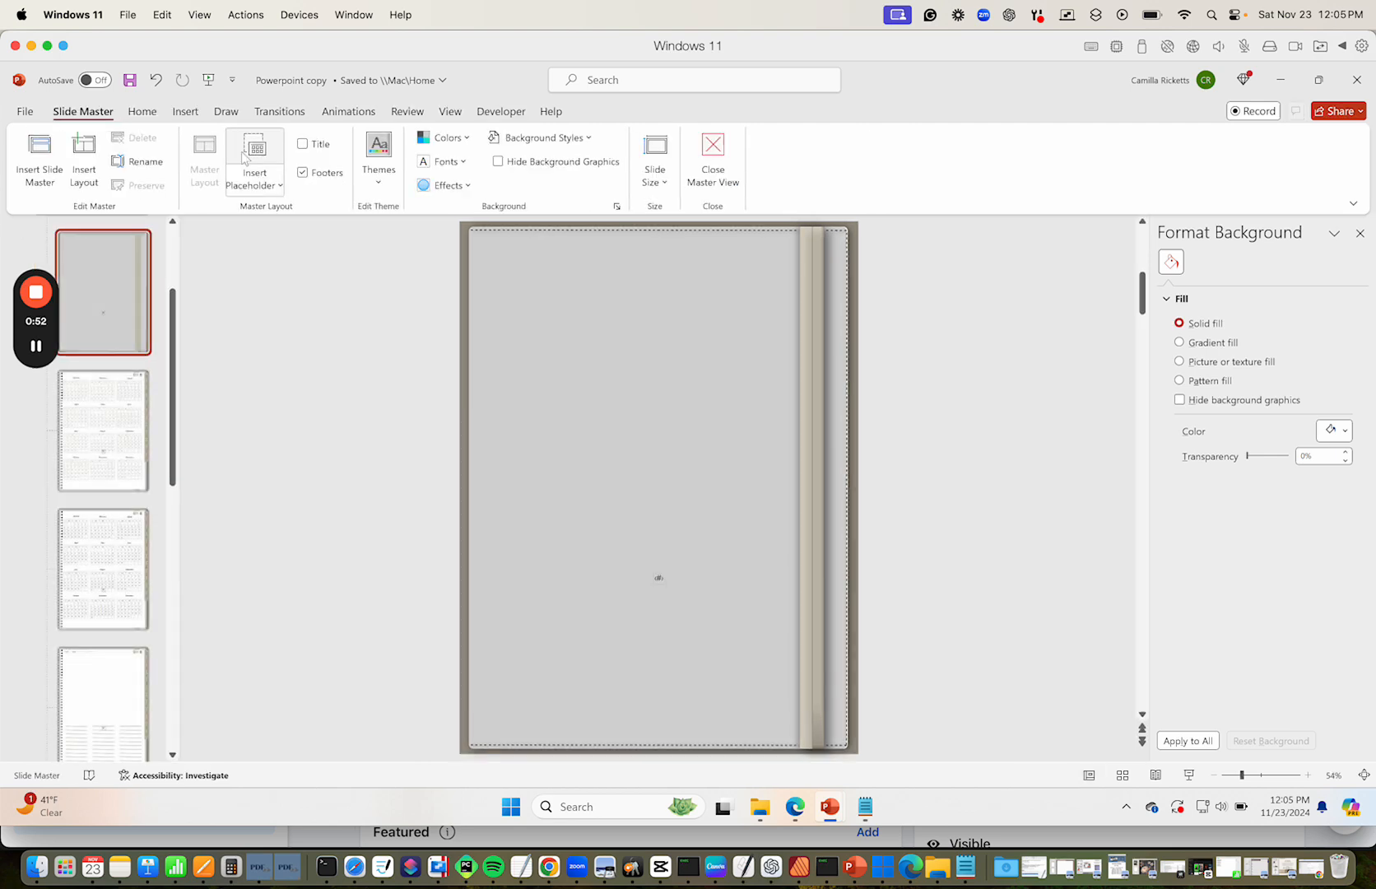
scroll(115, 290, up, 3)
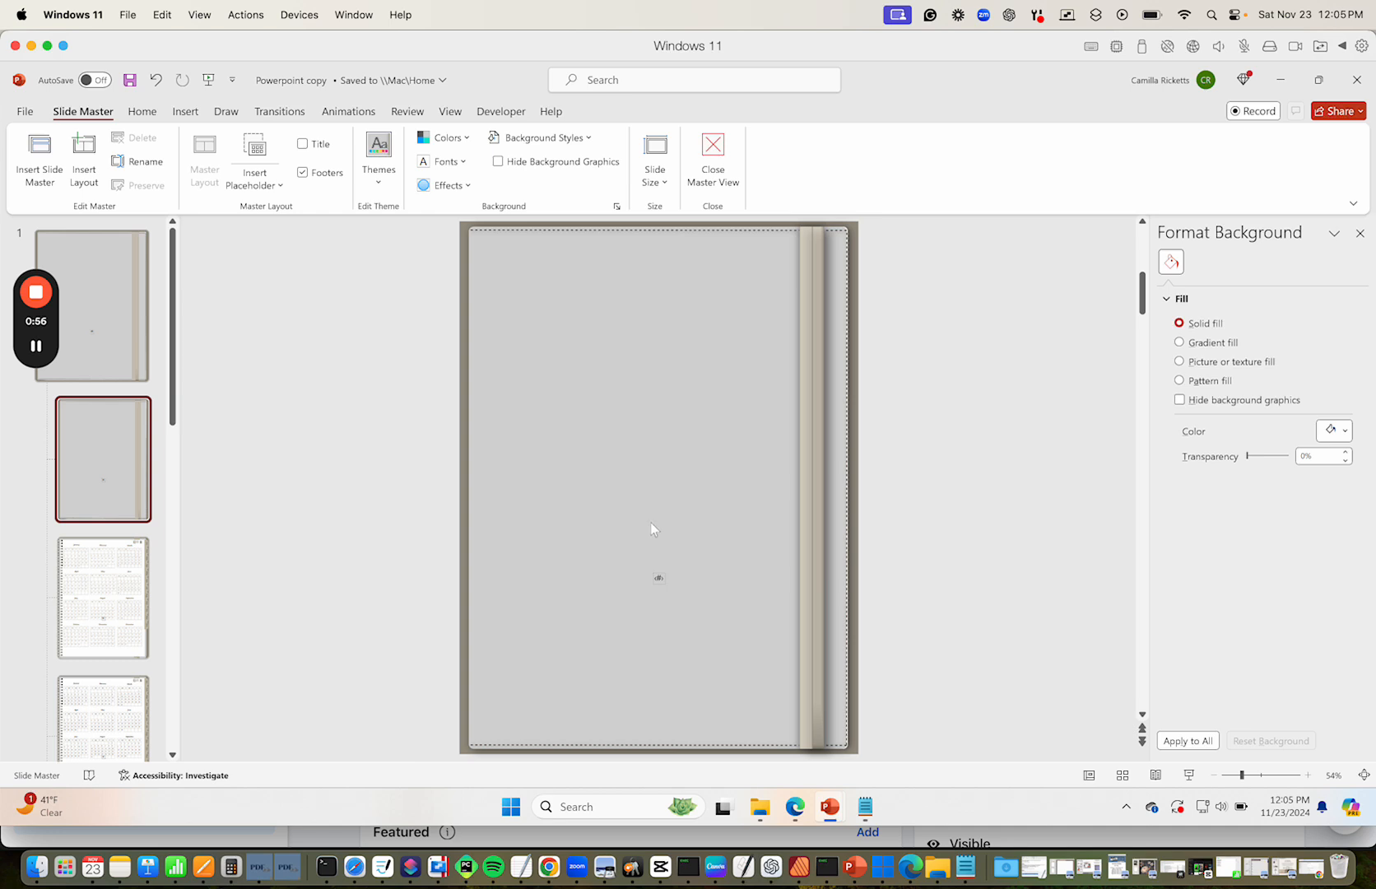
click(105, 276)
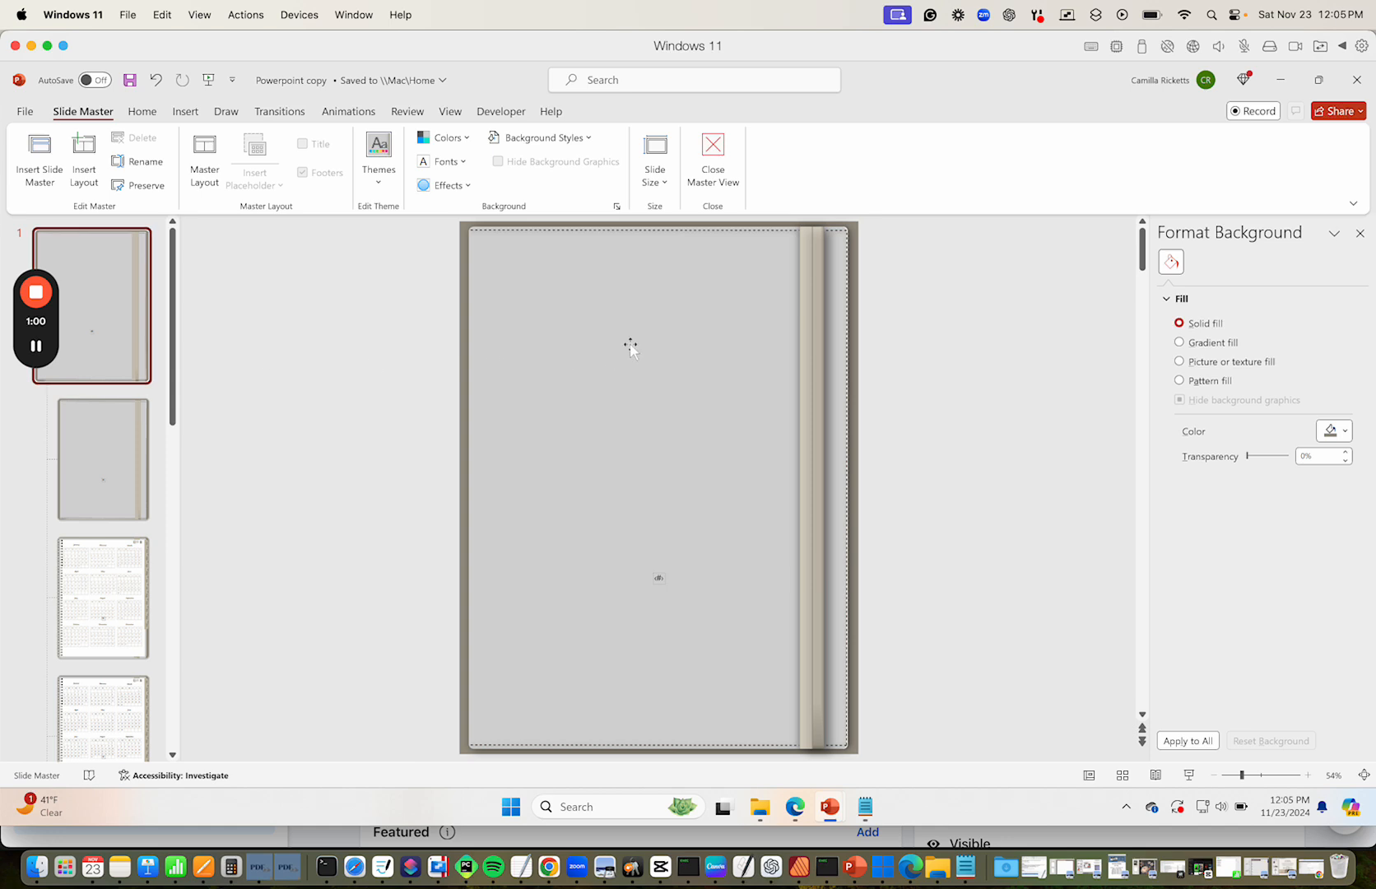
Fill the slide master's cover shape with the picture of the meditating woman at 15% transparency and show its crop settings
click(610, 406)
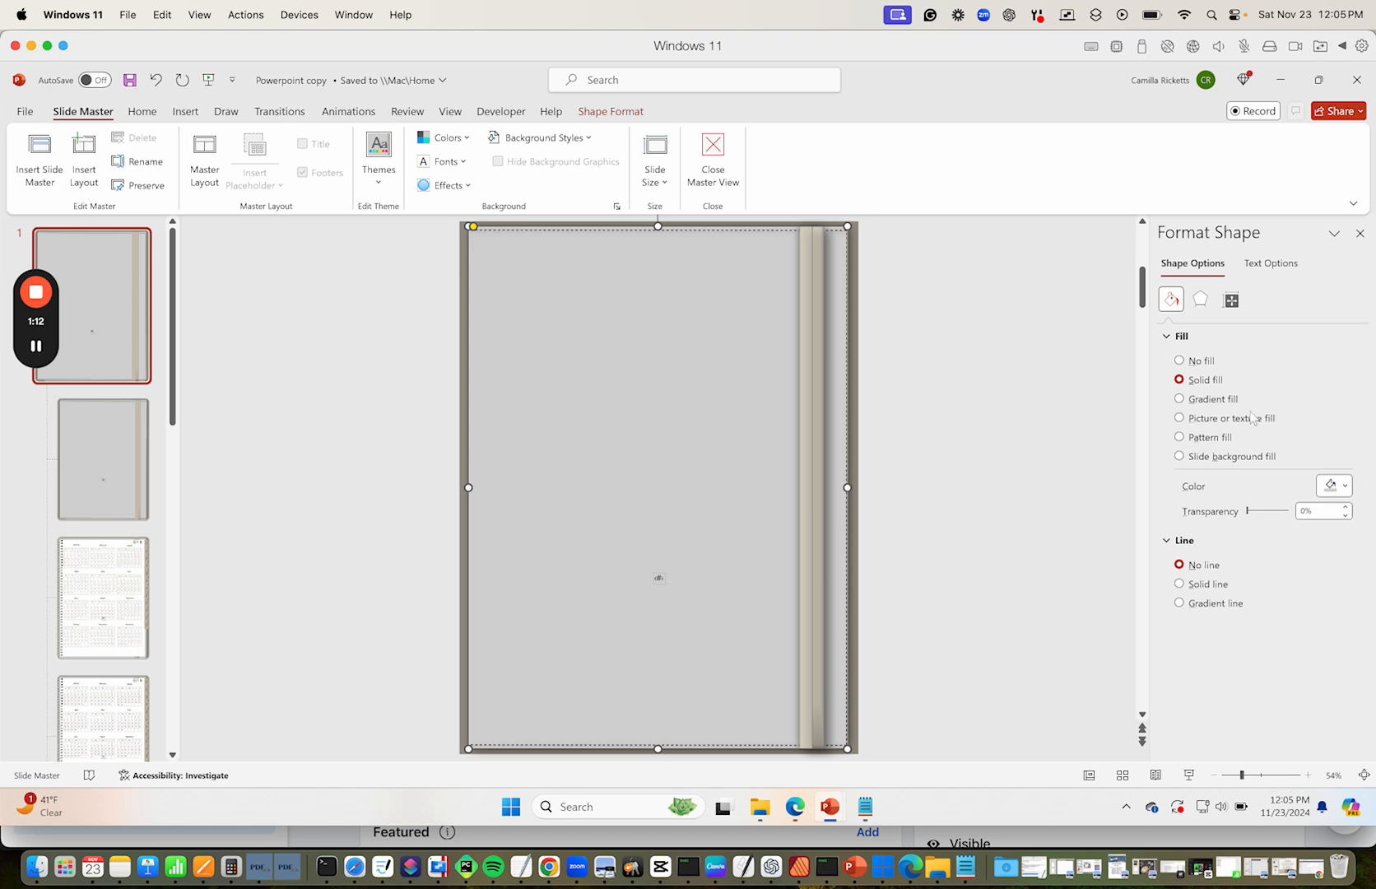
click(1213, 420)
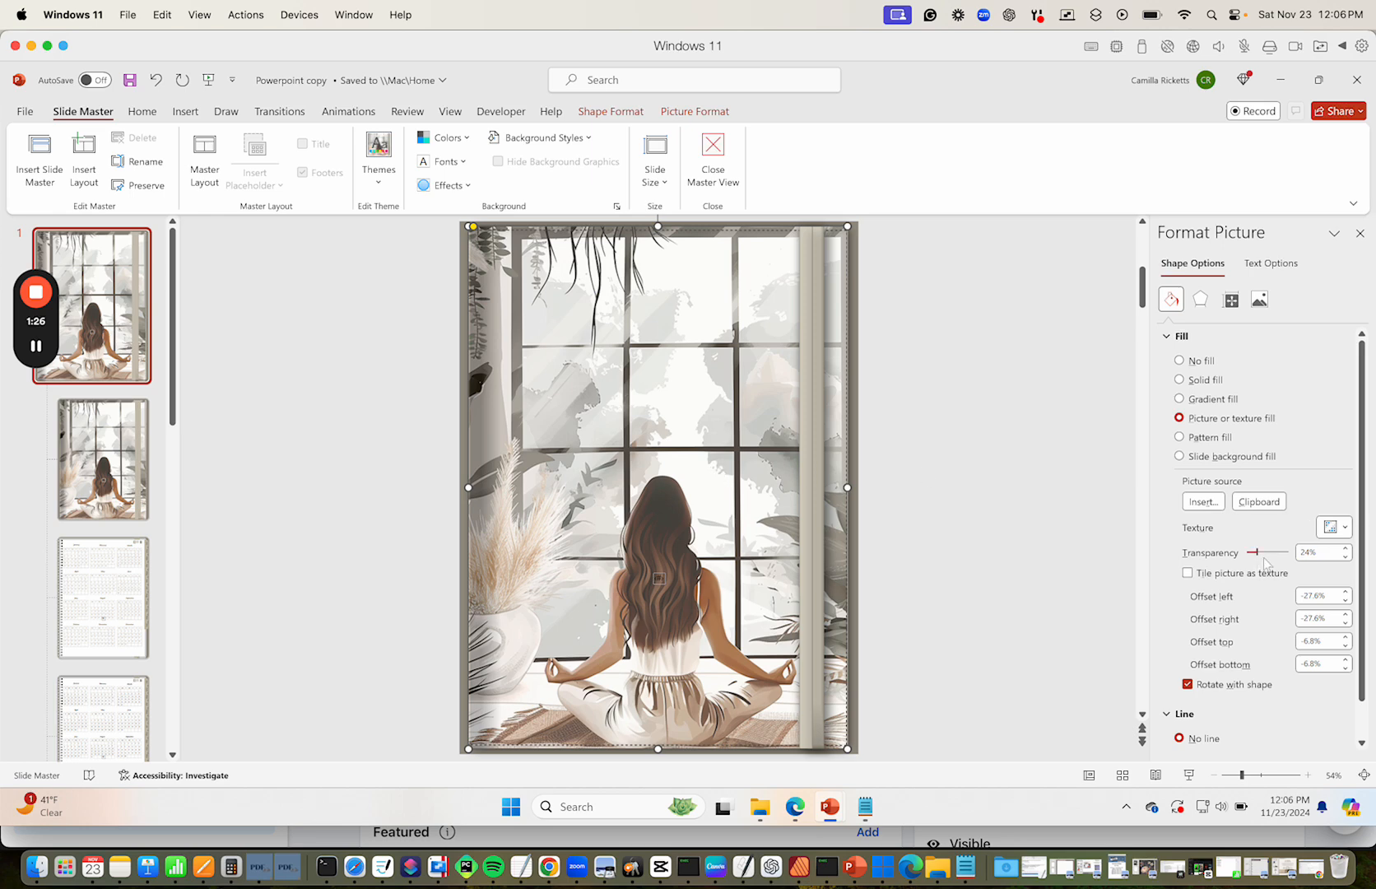
drag(1257, 552, 1251, 553)
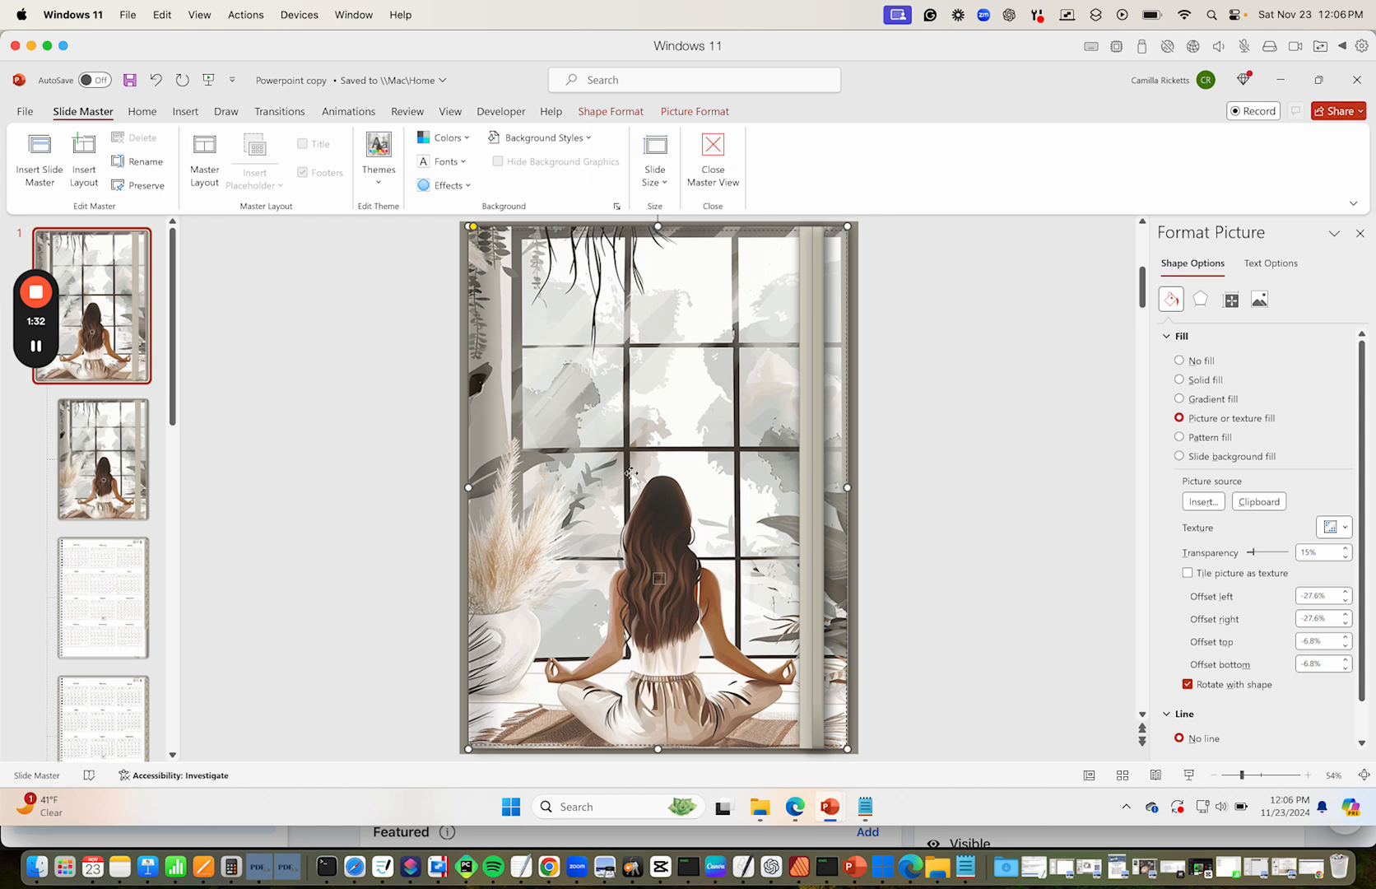
click(1261, 301)
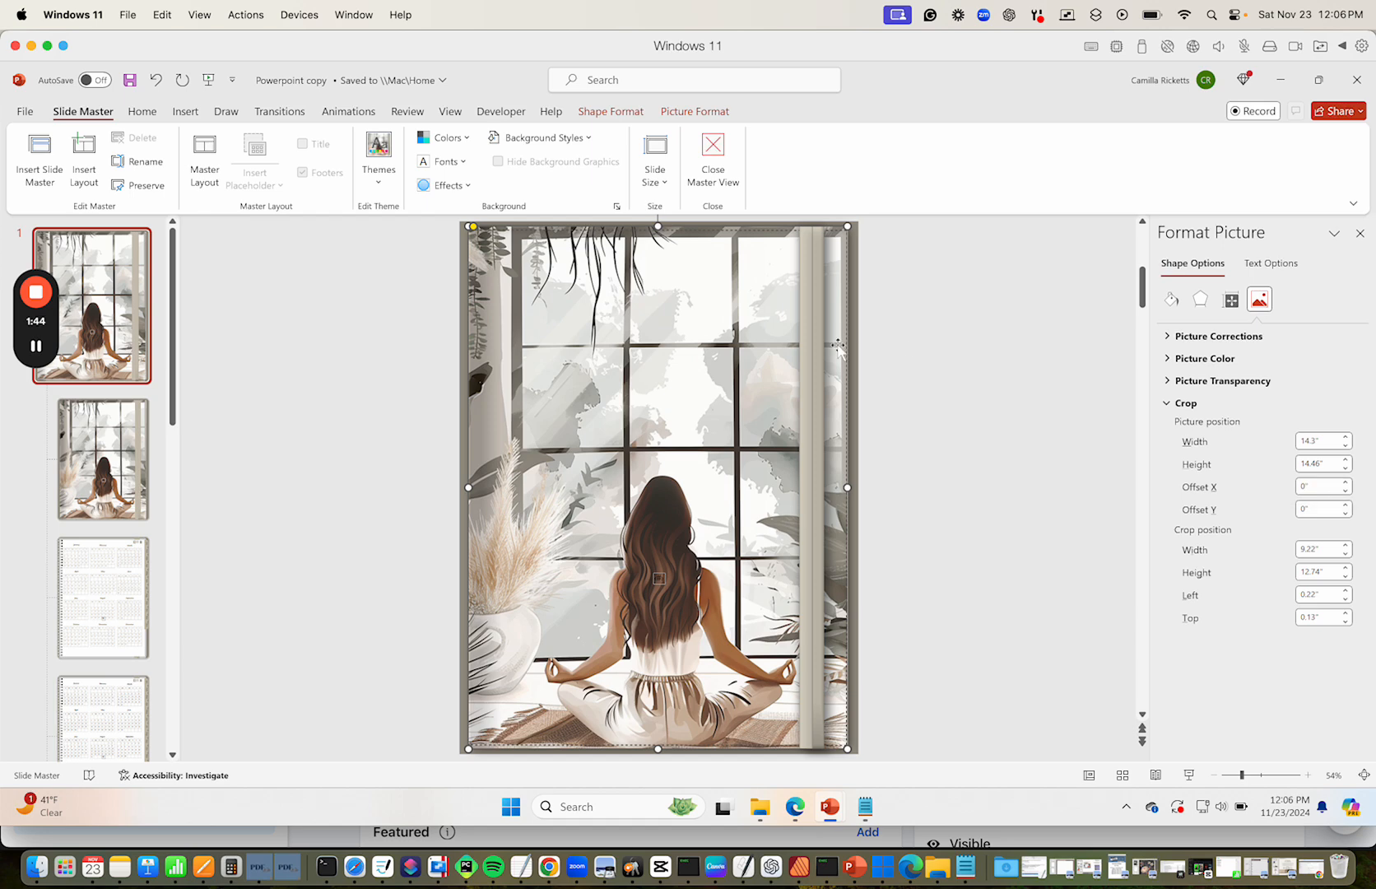
Try filling the cover's vertical band with dark brown sampled by Eyedropper from the artwork beside it
click(811, 375)
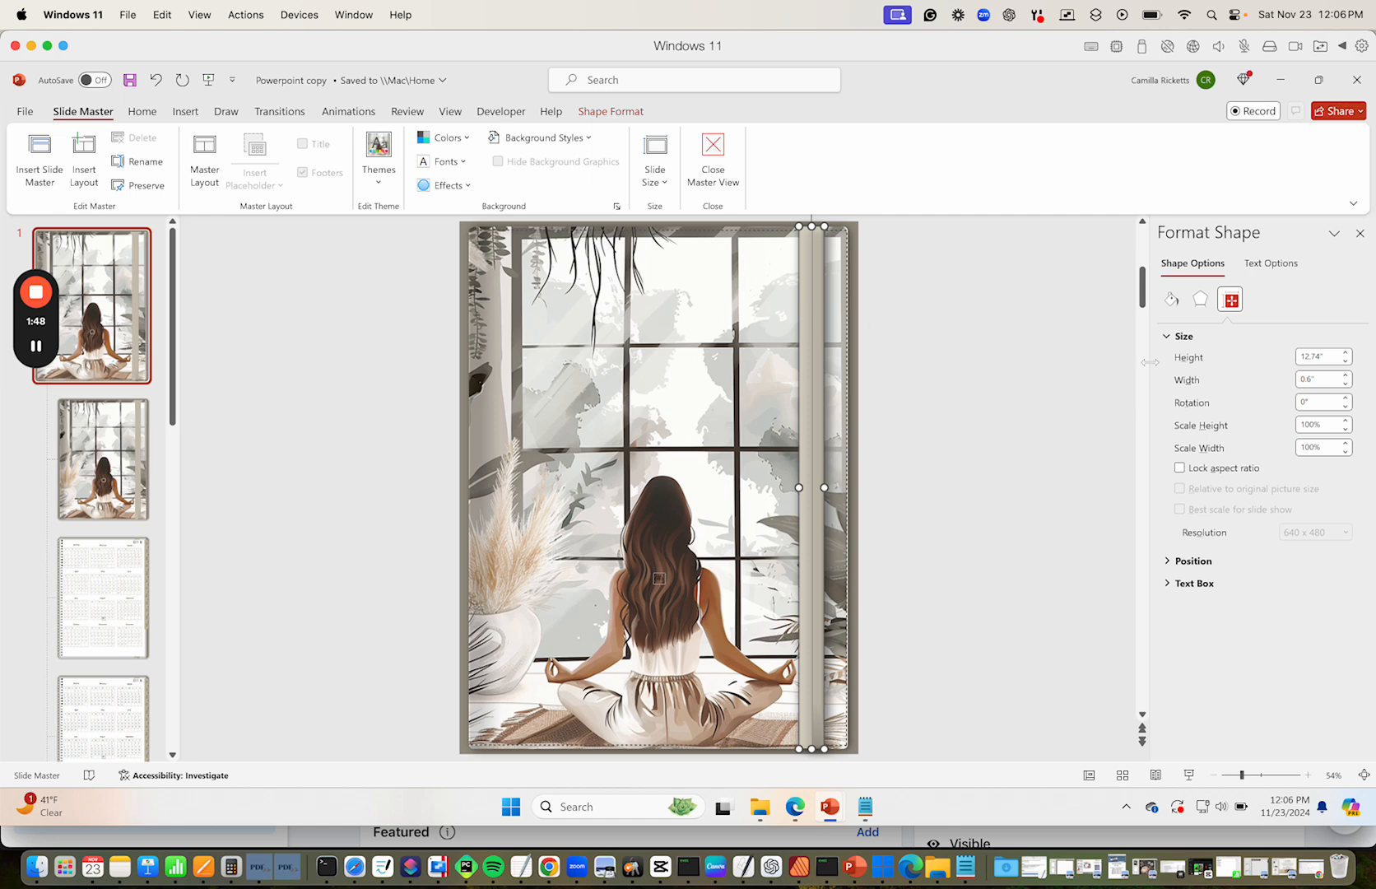
click(1171, 299)
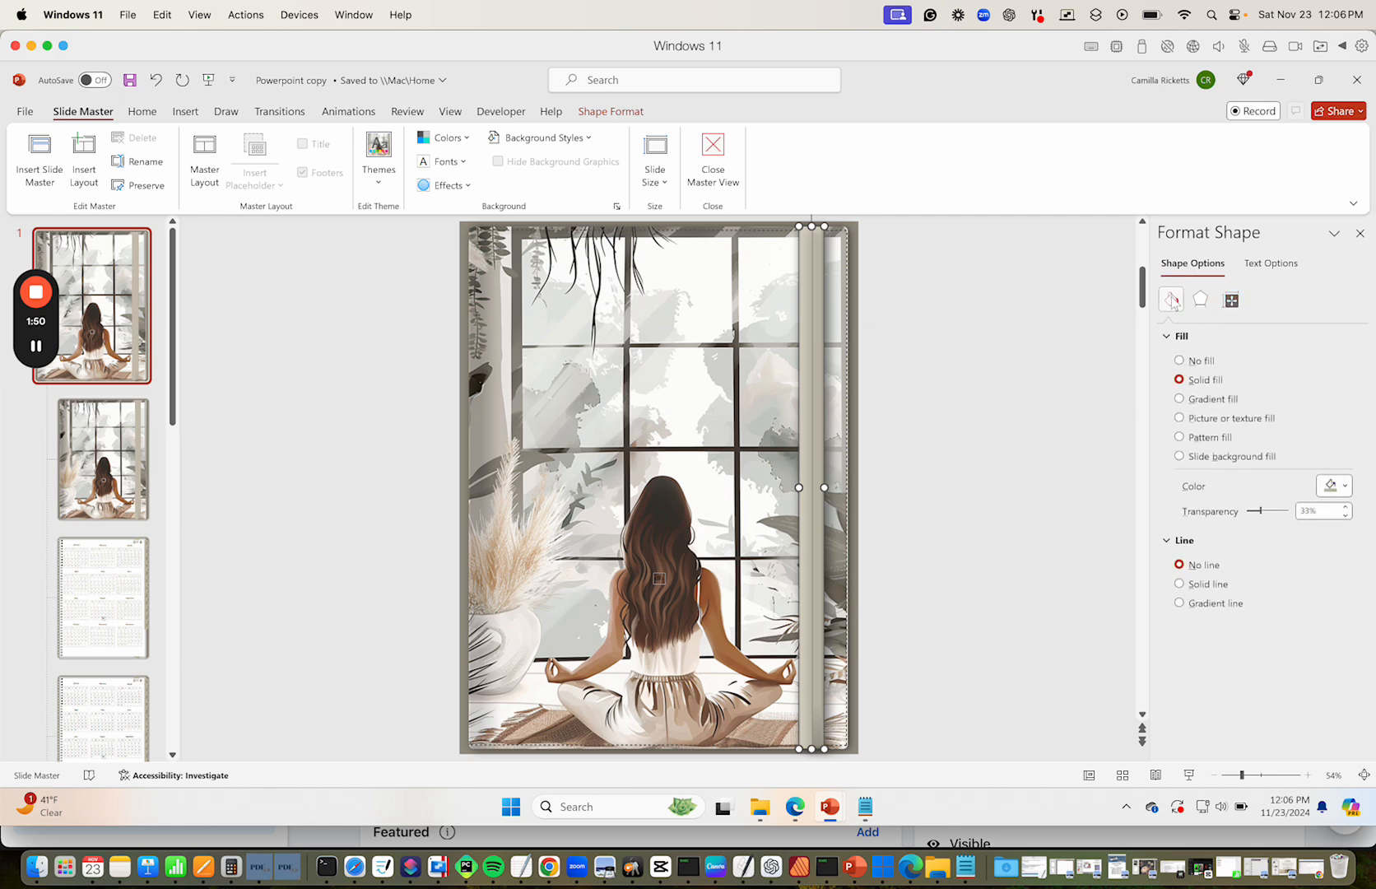
click(1345, 486)
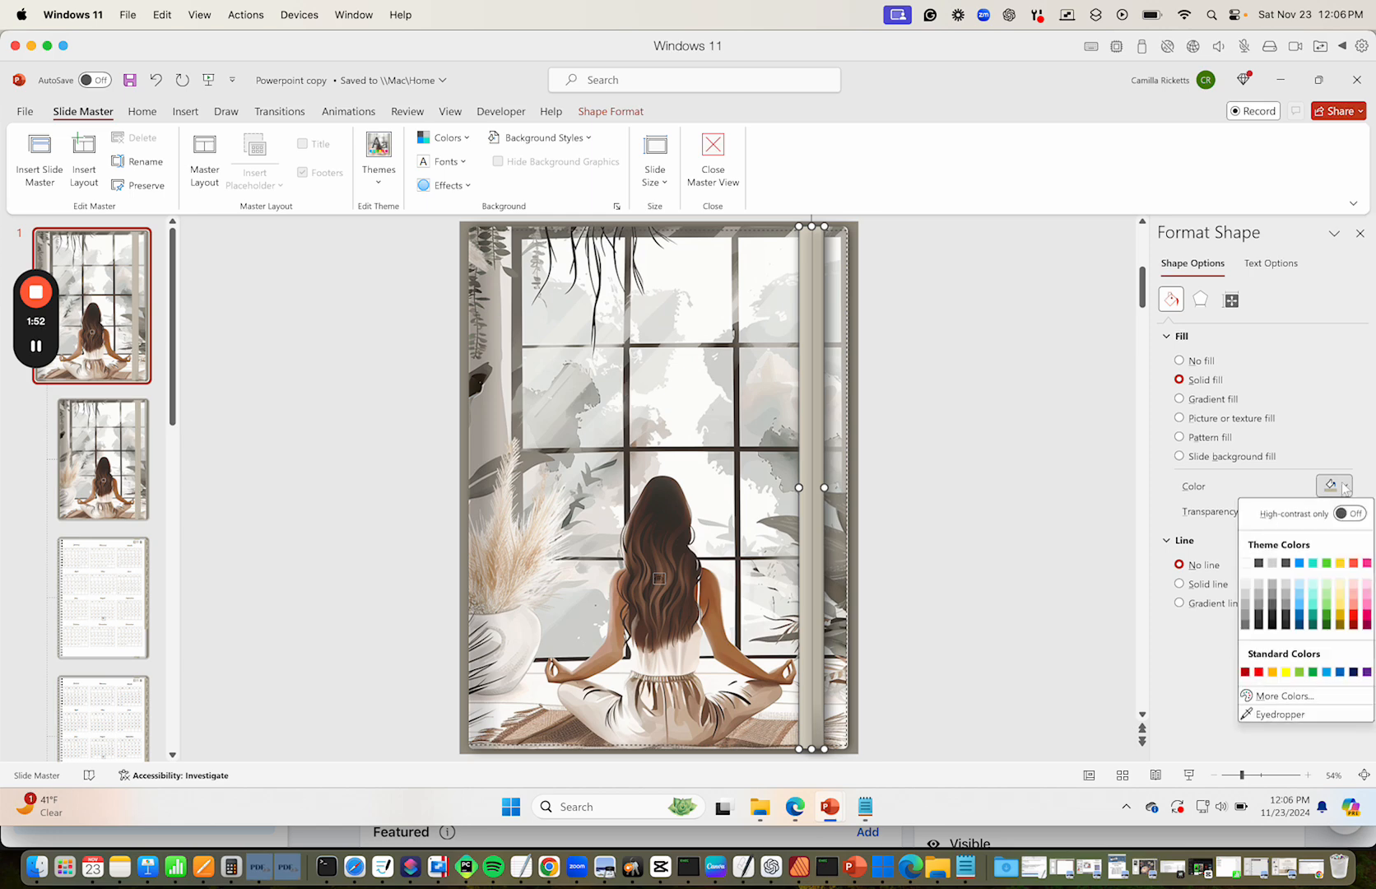
click(1275, 713)
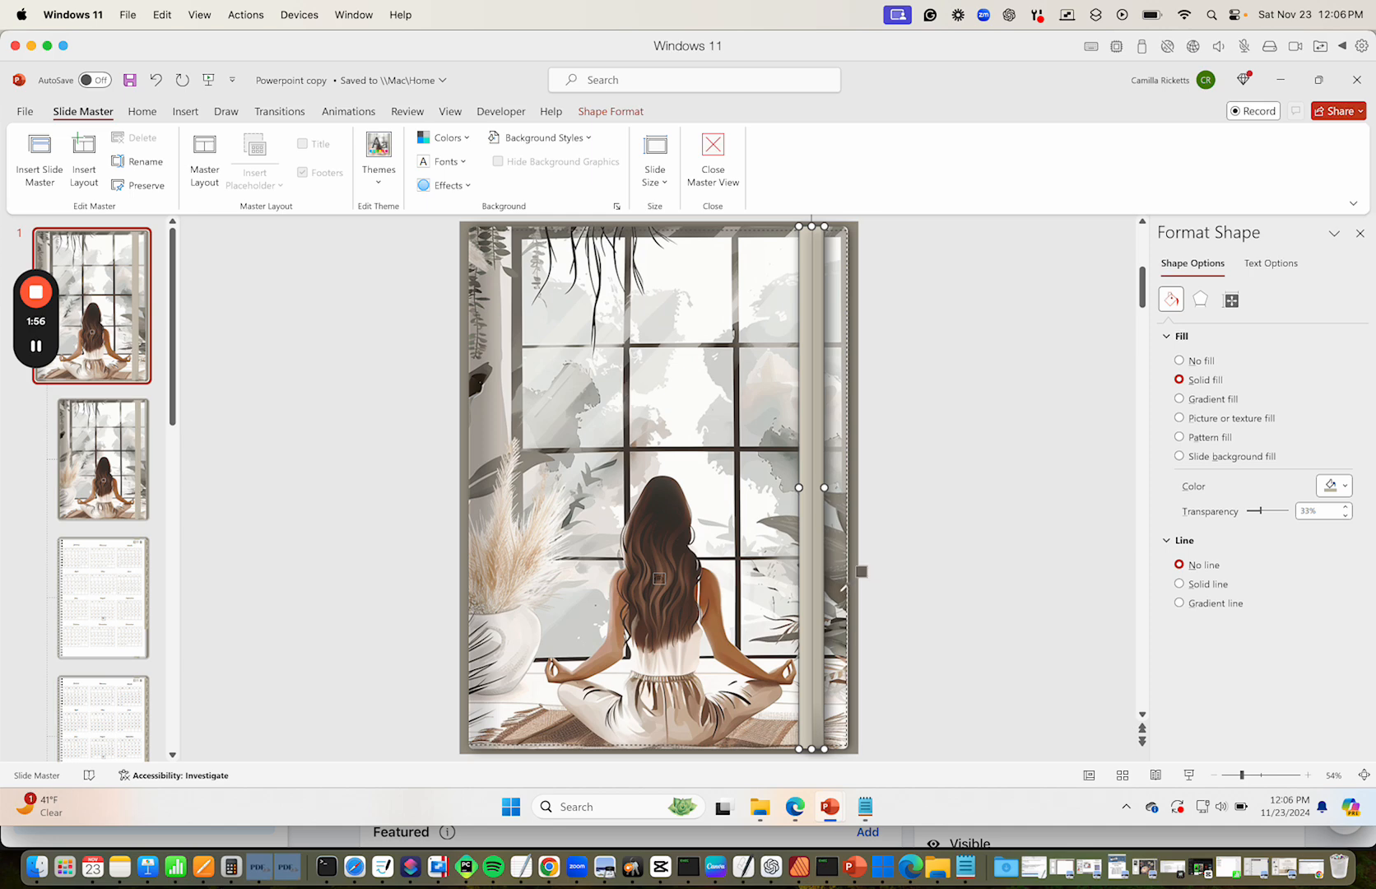
click(840, 588)
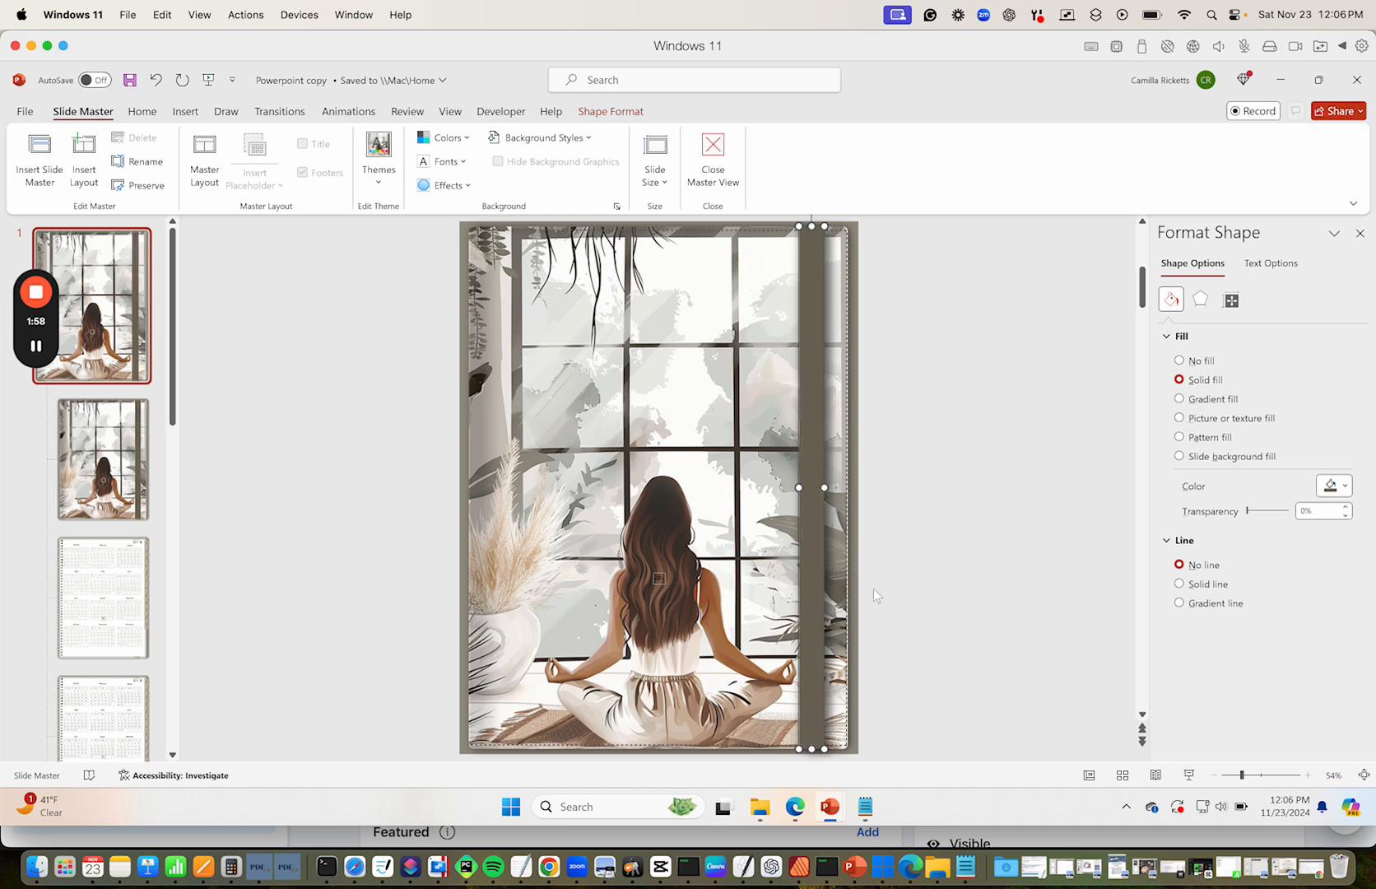
Fill the cover's vertical band with a tan color sampled by Eyedropper from the pampas grass in the picture
click(1340, 486)
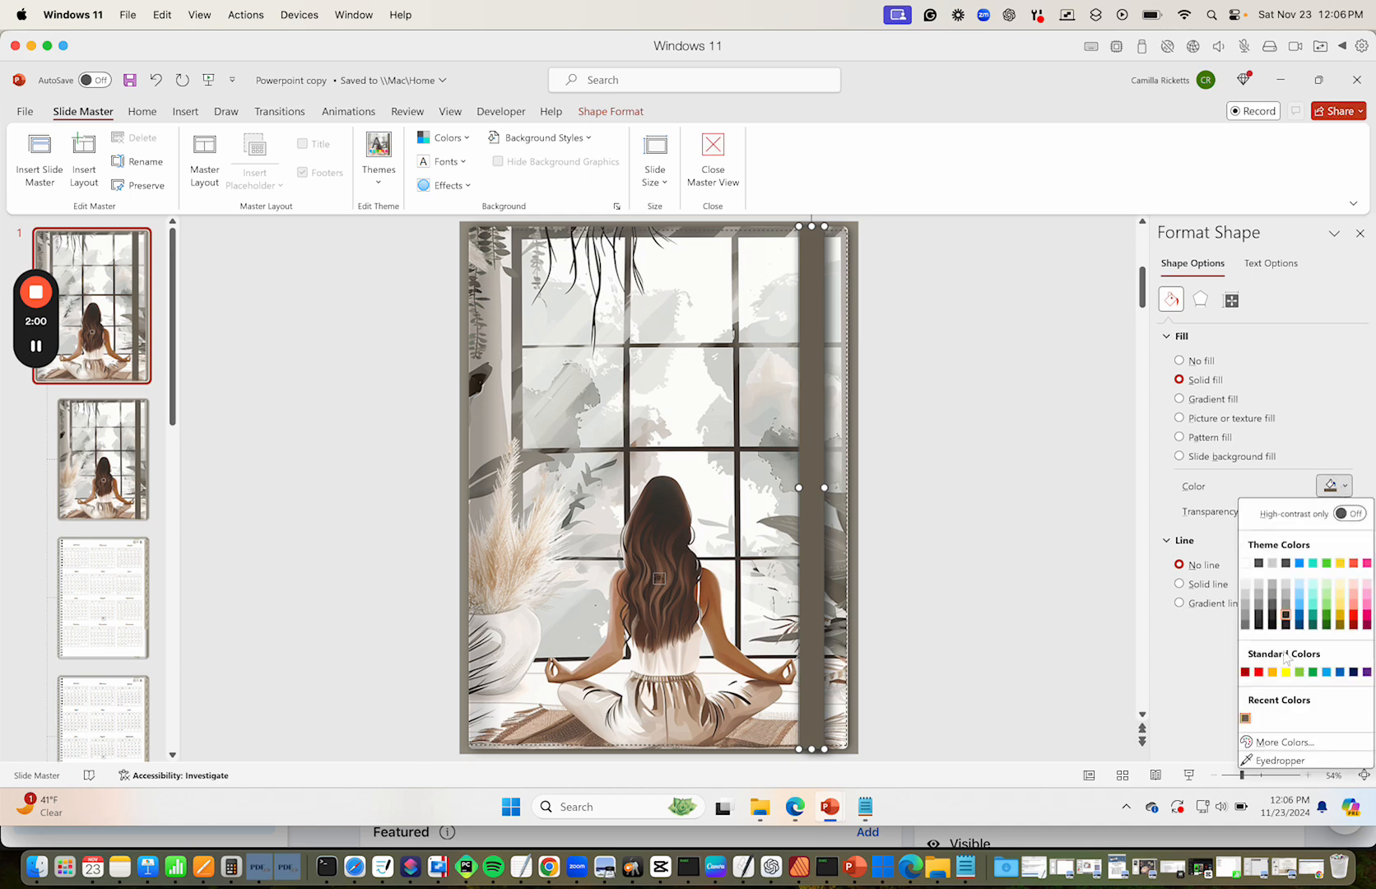
click(1257, 761)
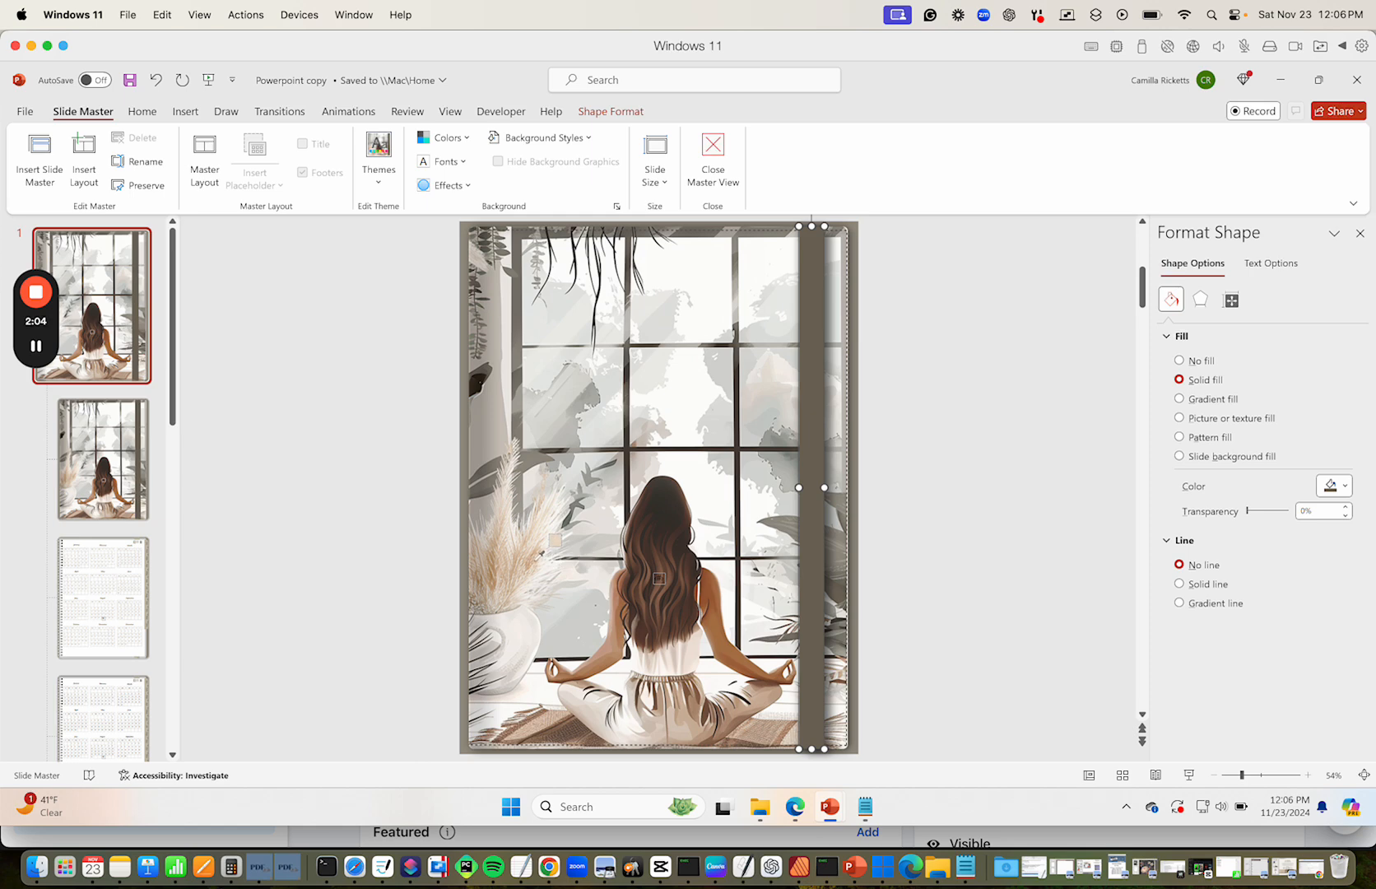
click(533, 568)
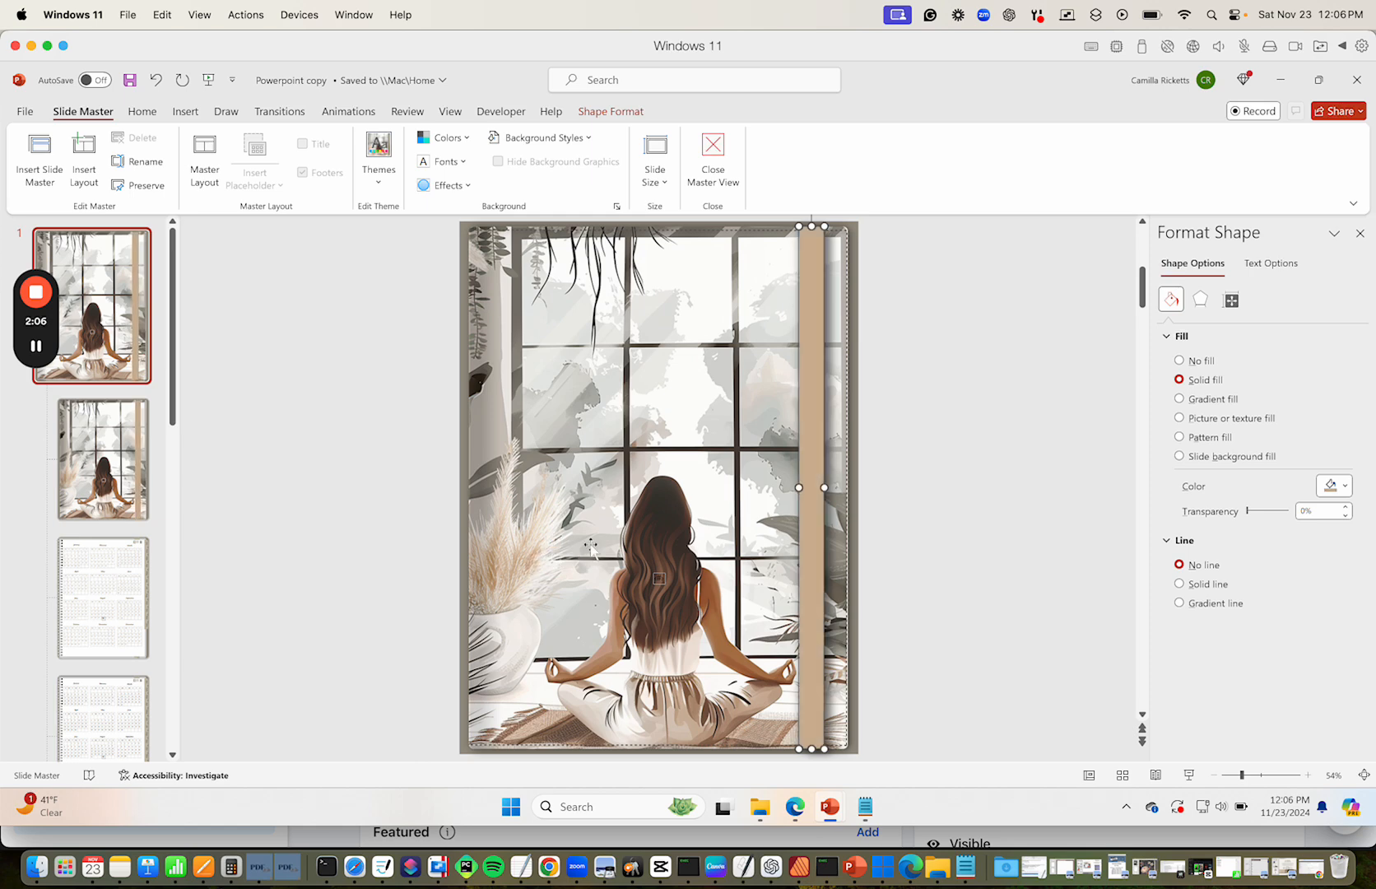
click(1022, 460)
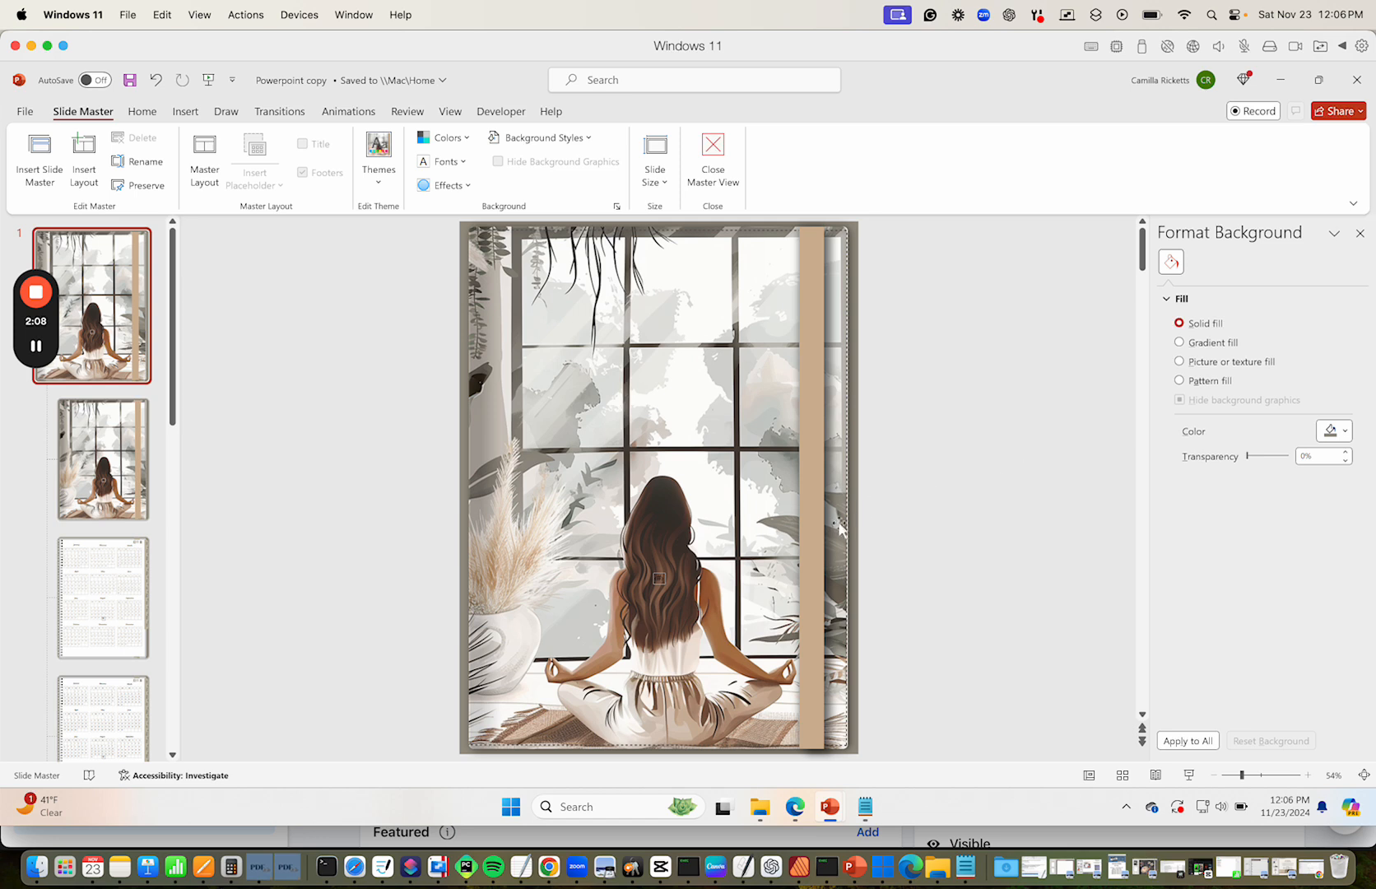
On the first yearly calendar layout, apply the picture fill to the cover shape behind the page
click(148, 486)
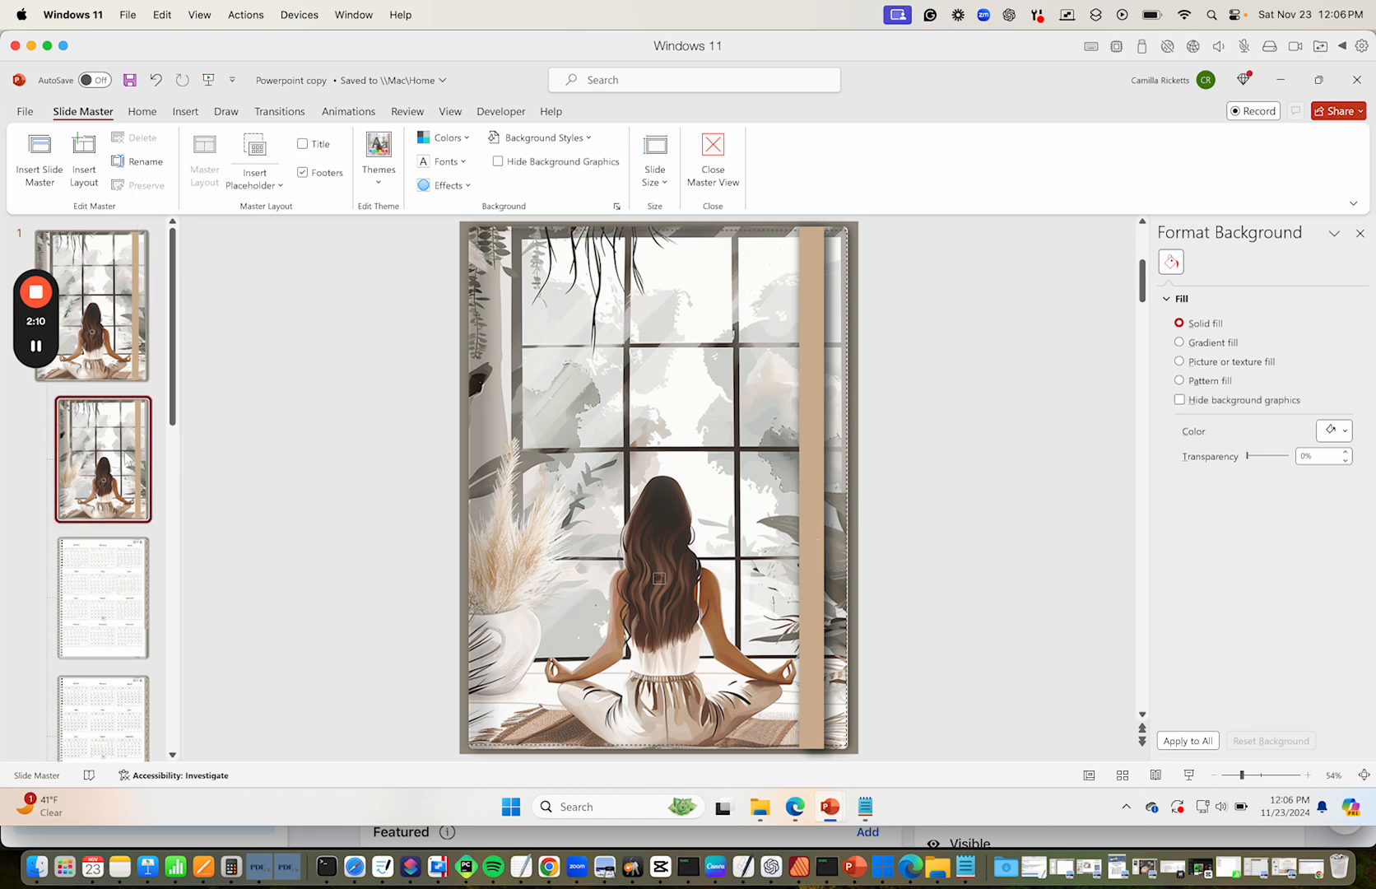
click(94, 609)
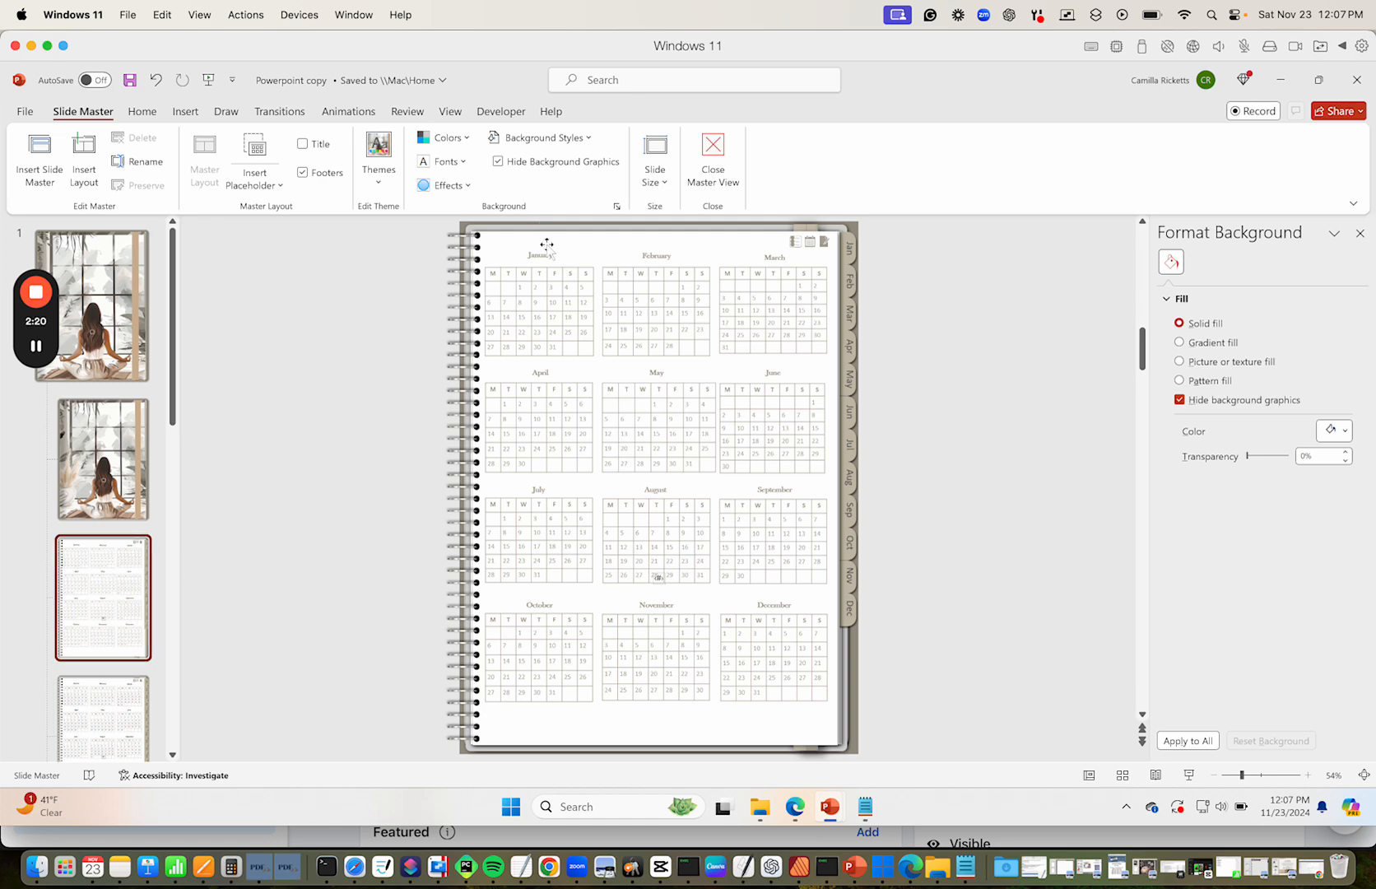
click(602, 226)
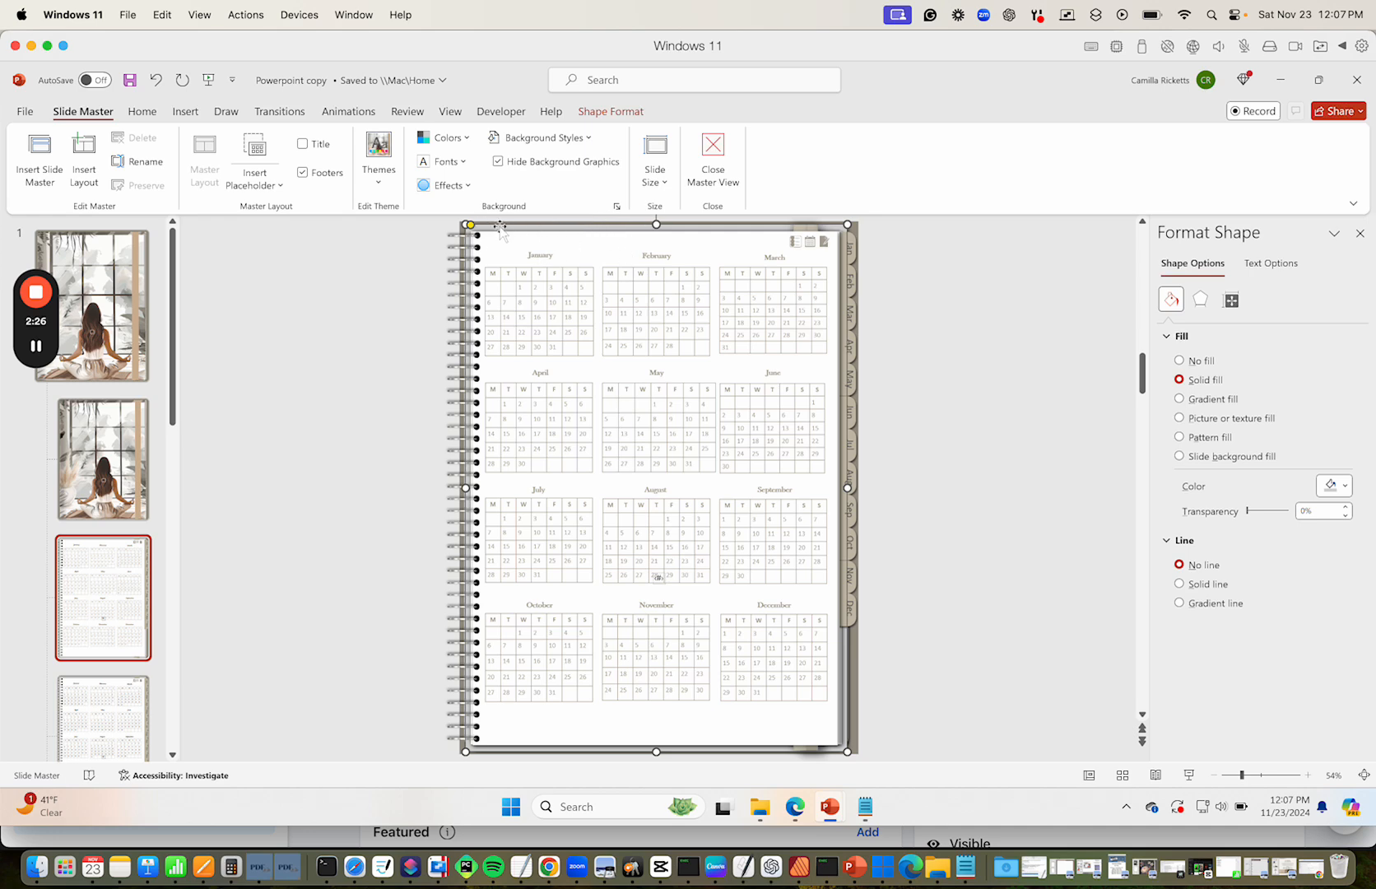
click(1215, 420)
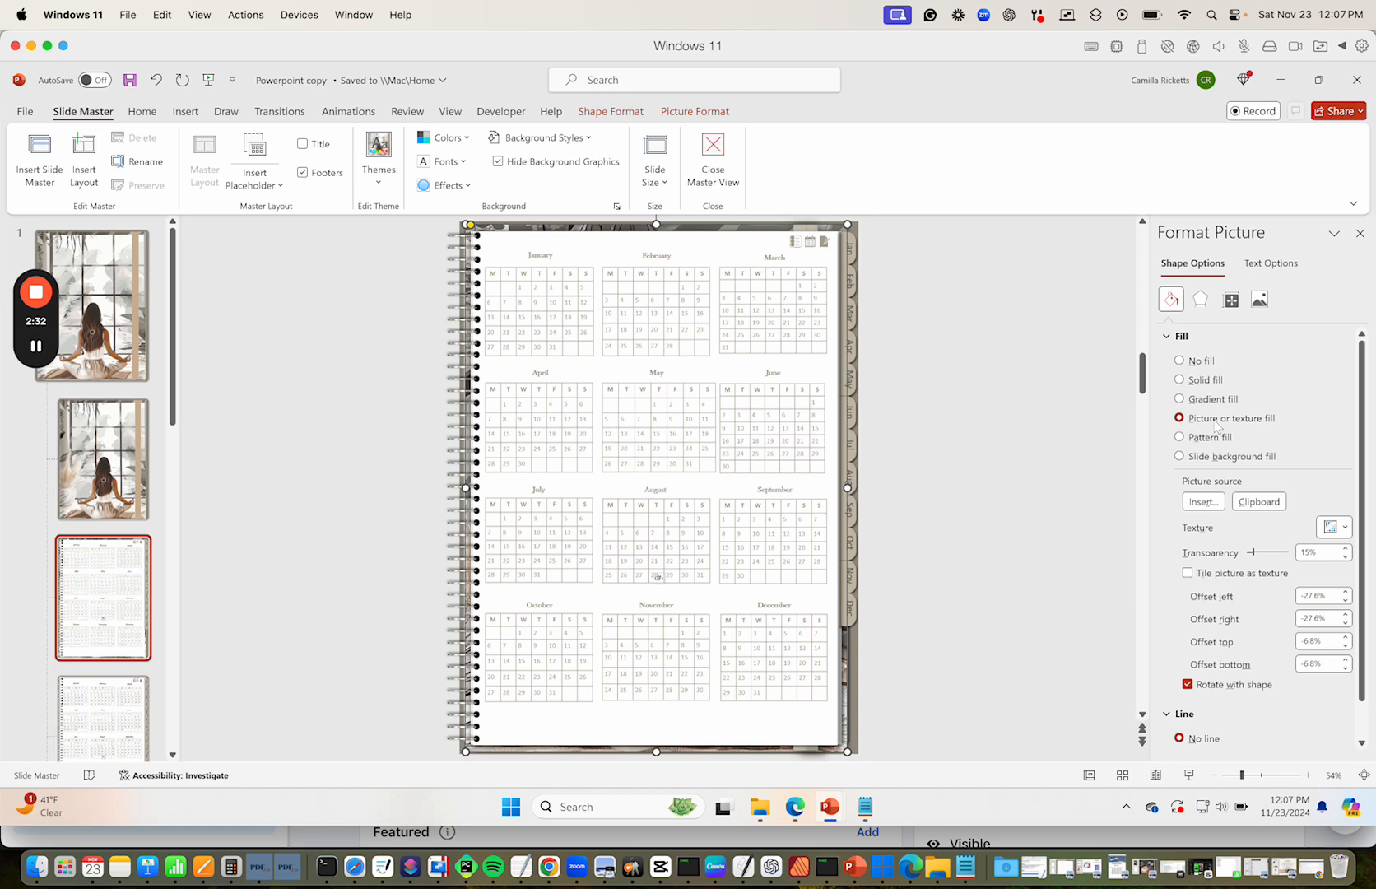
Fill the vertical band behind the yearly calendar page with the recently used tan color
click(805, 228)
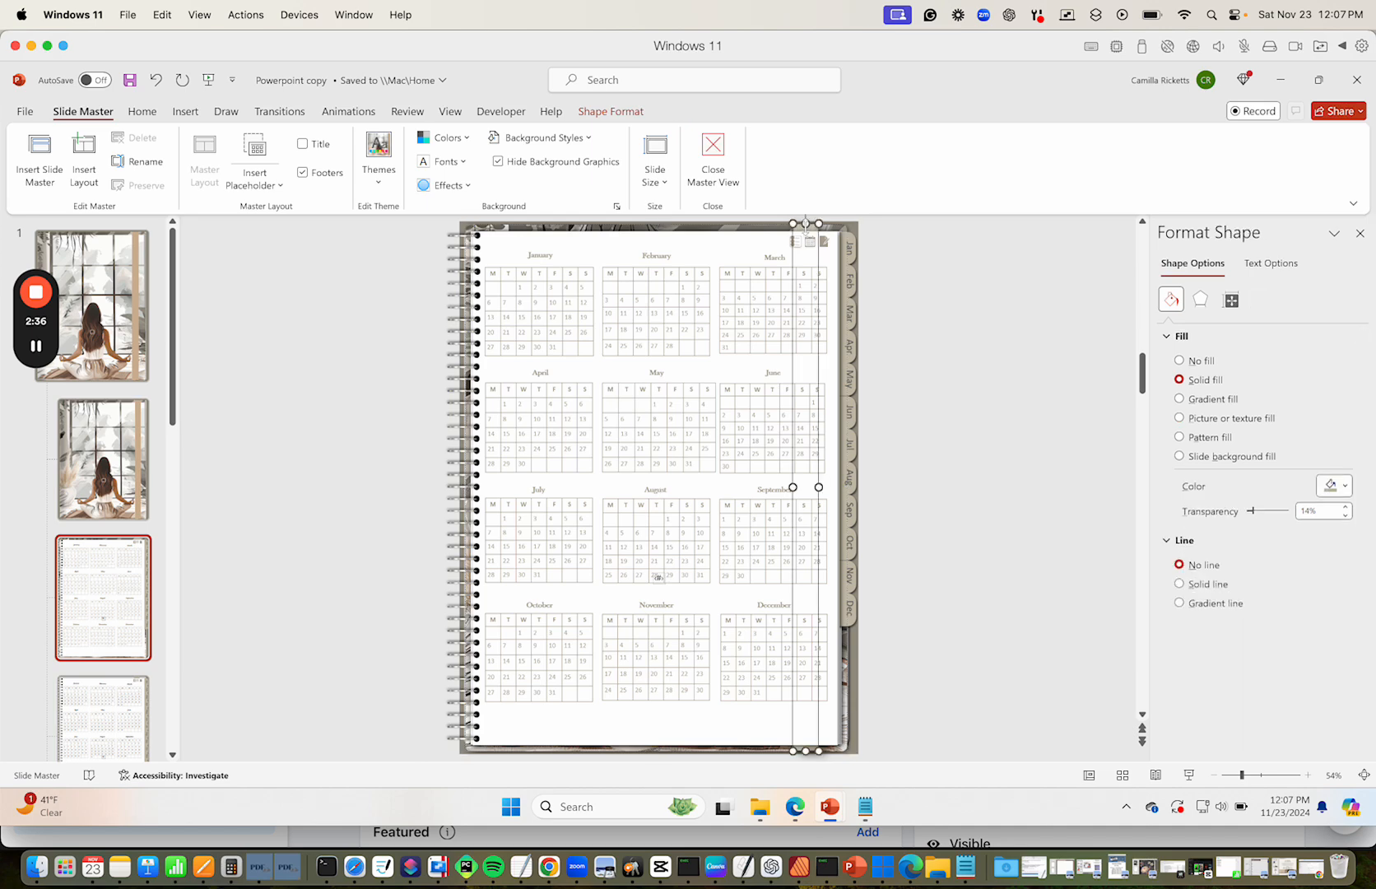
click(1344, 486)
click(1249, 723)
click(995, 541)
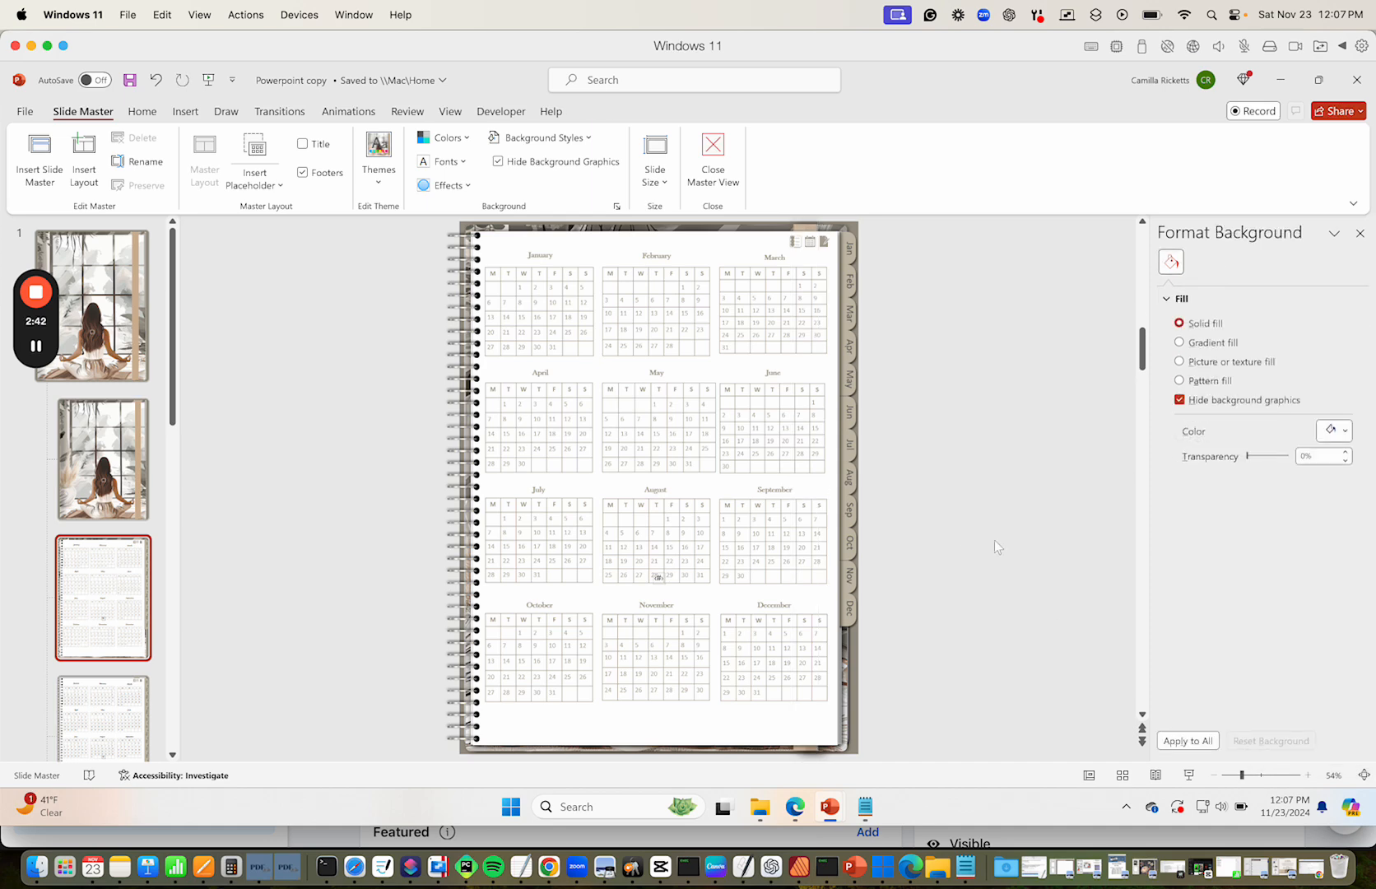
Give the group of month tabs on the yearly calendar layout a solid fill in the recent tan color
click(854, 243)
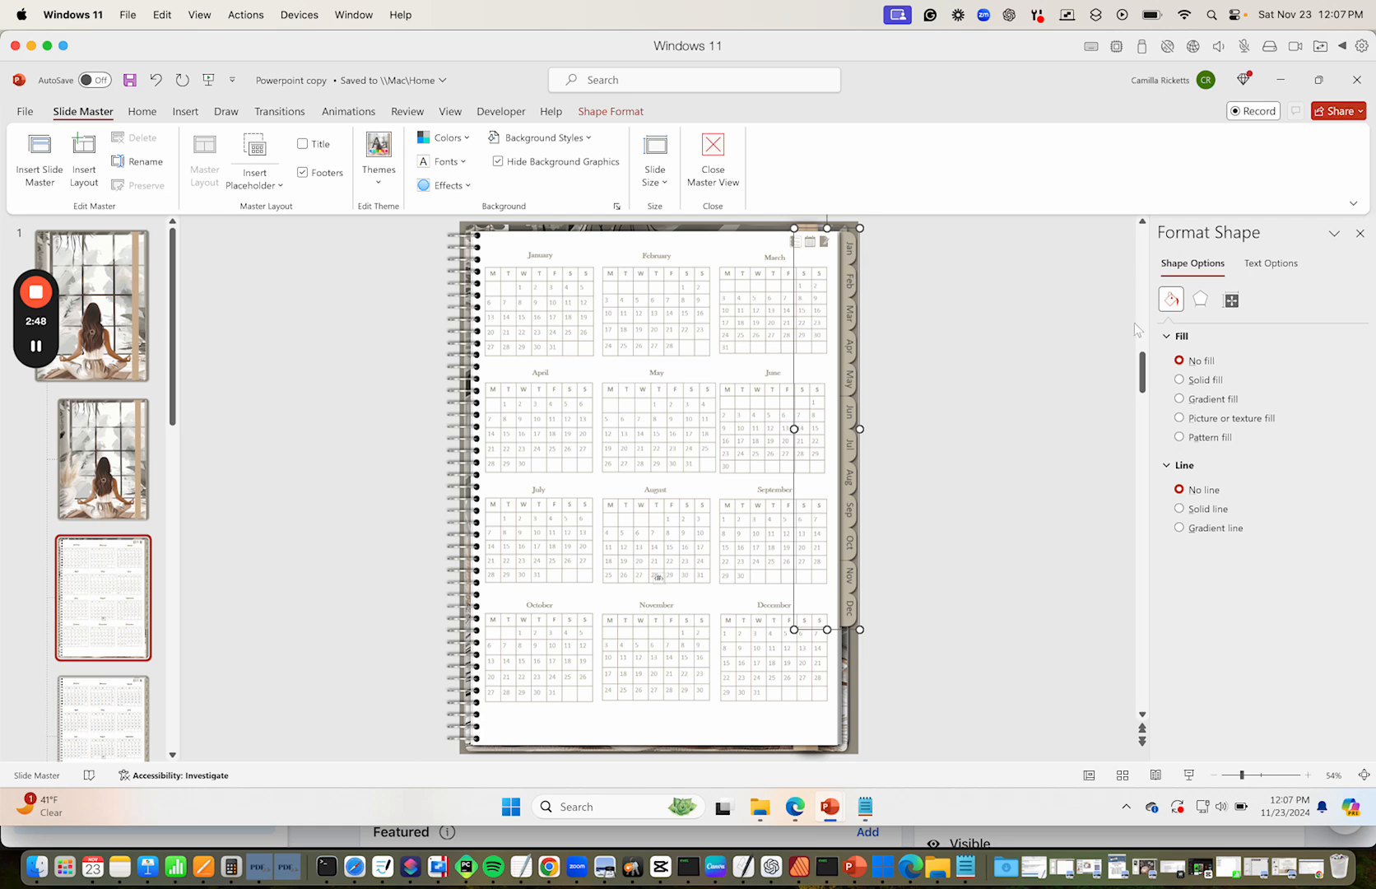
click(1203, 385)
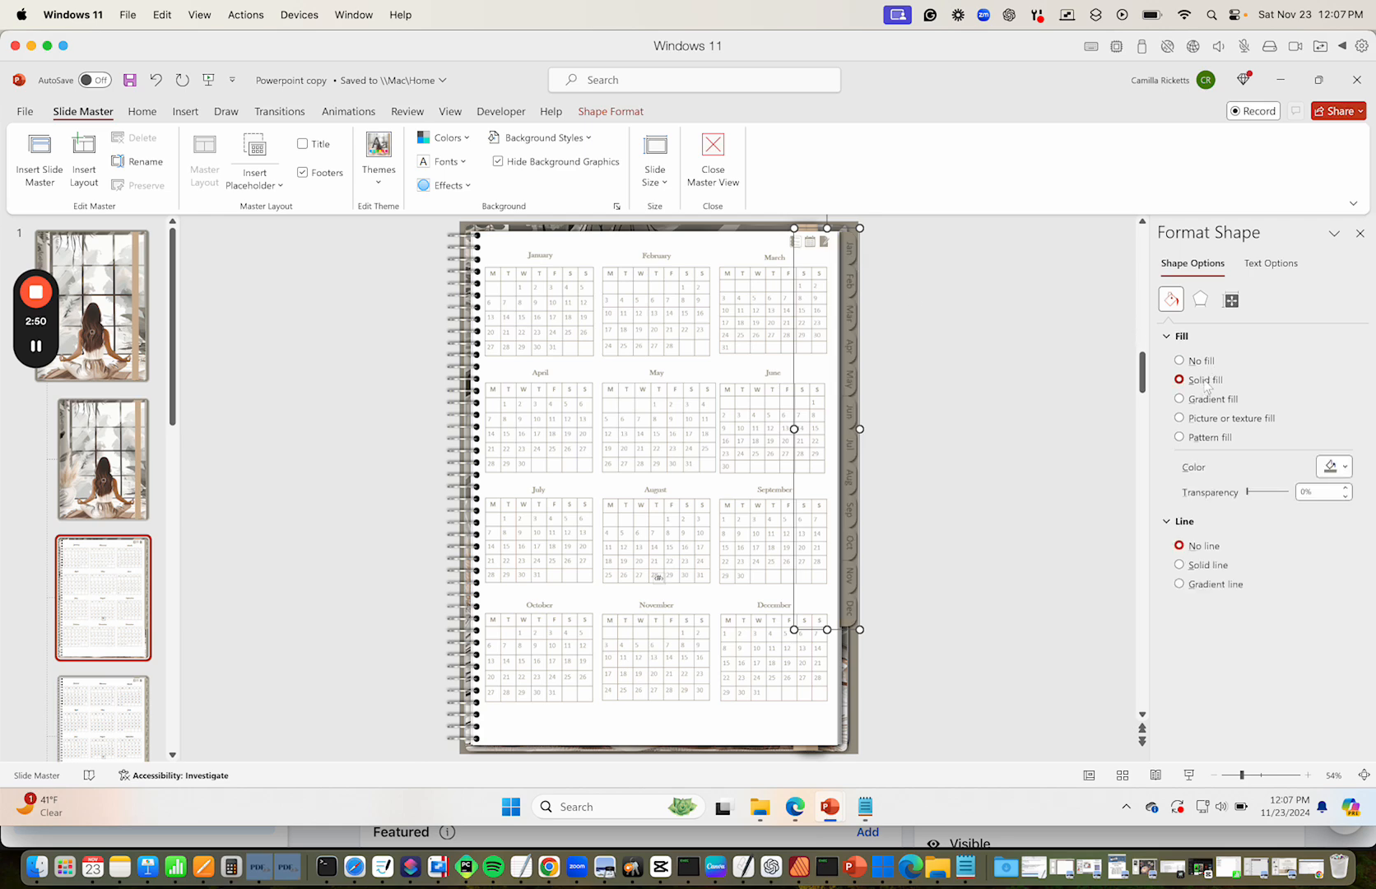
click(1334, 467)
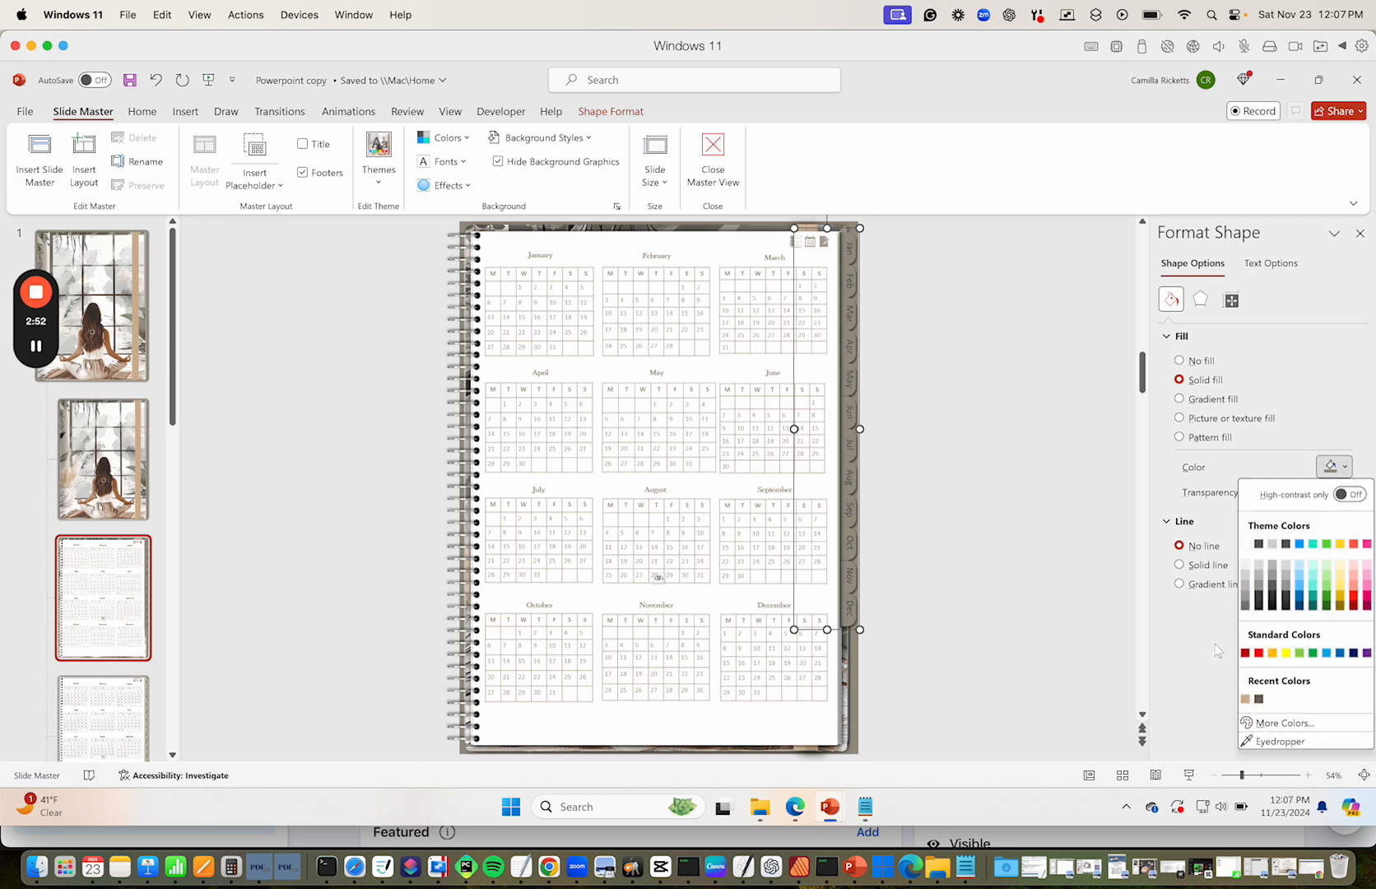
click(1244, 699)
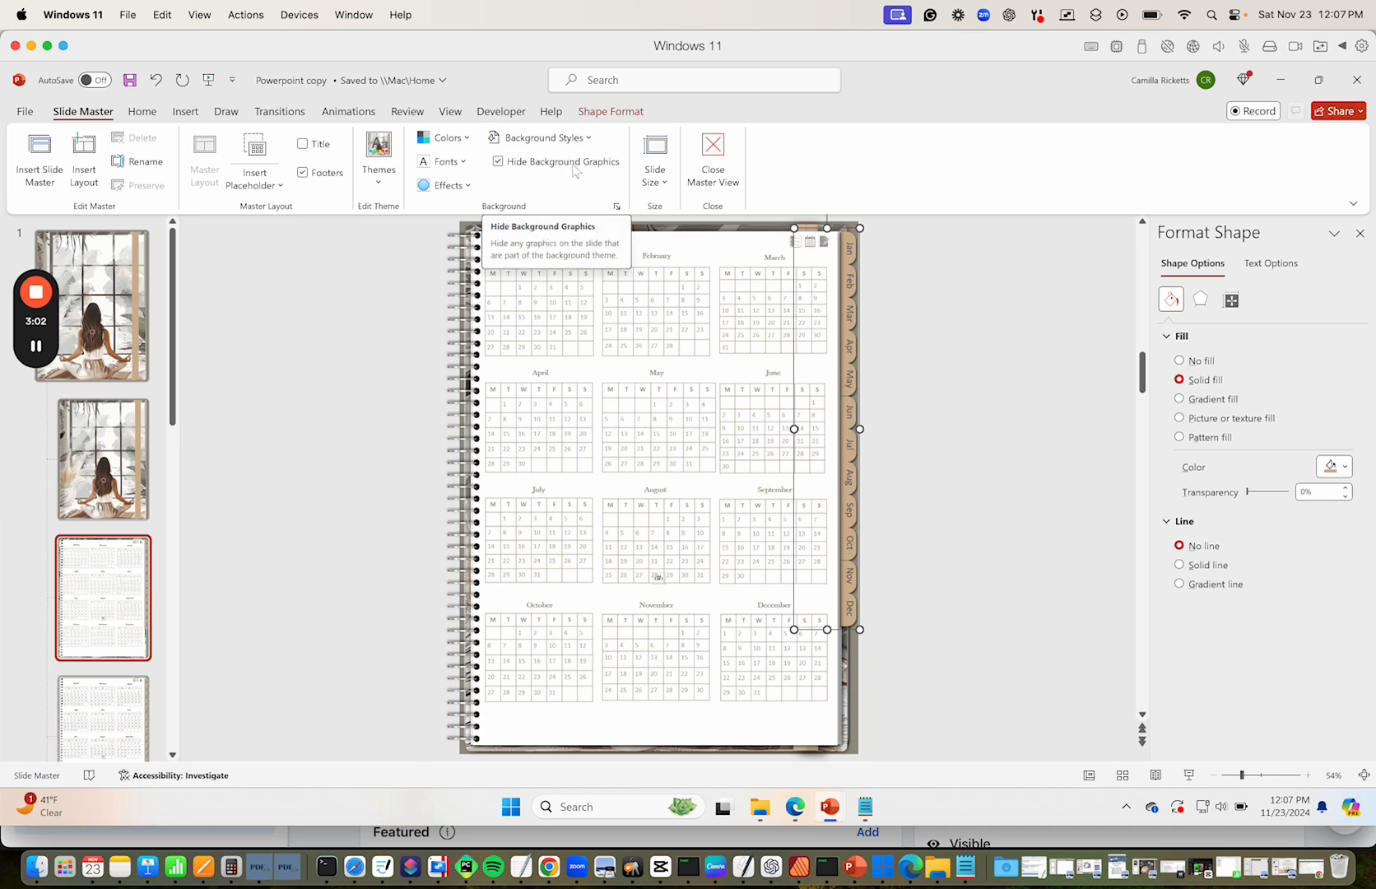
click(621, 112)
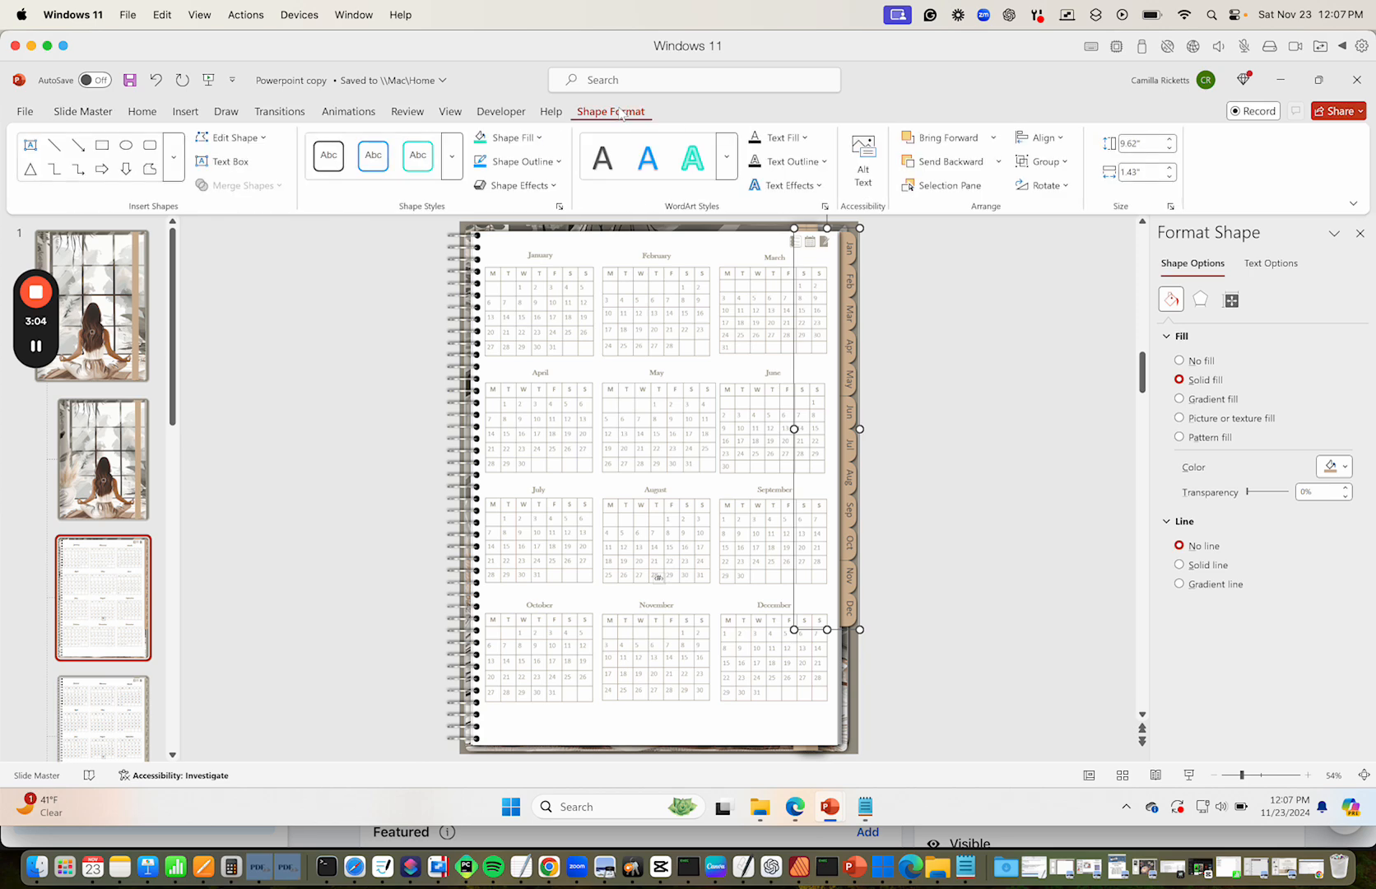
click(1055, 164)
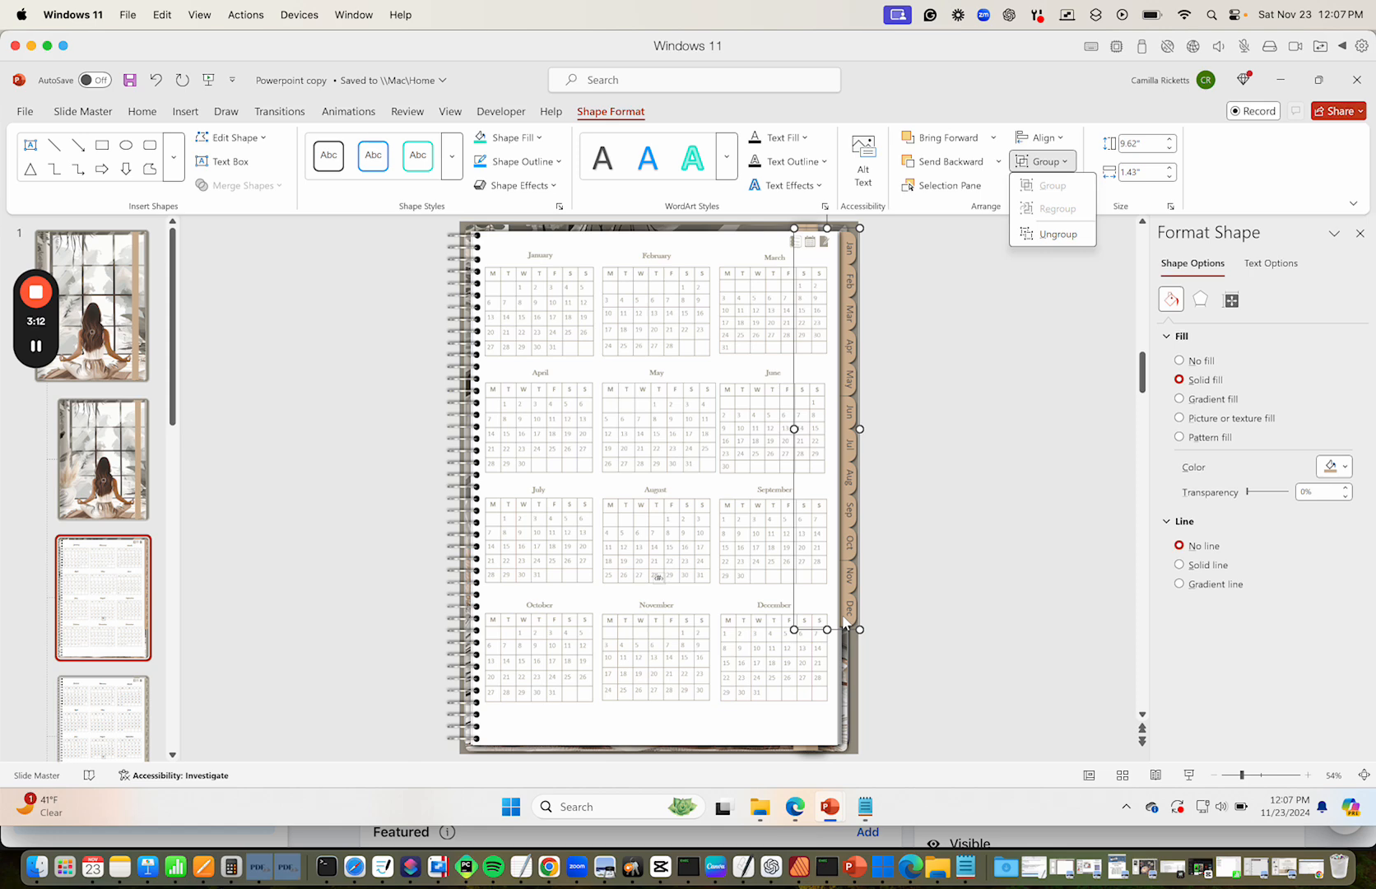
click(124, 627)
On the layout with three columns of note lines, apply the picture fill to the cover shape behind the page
scroll(123, 625, down, 5)
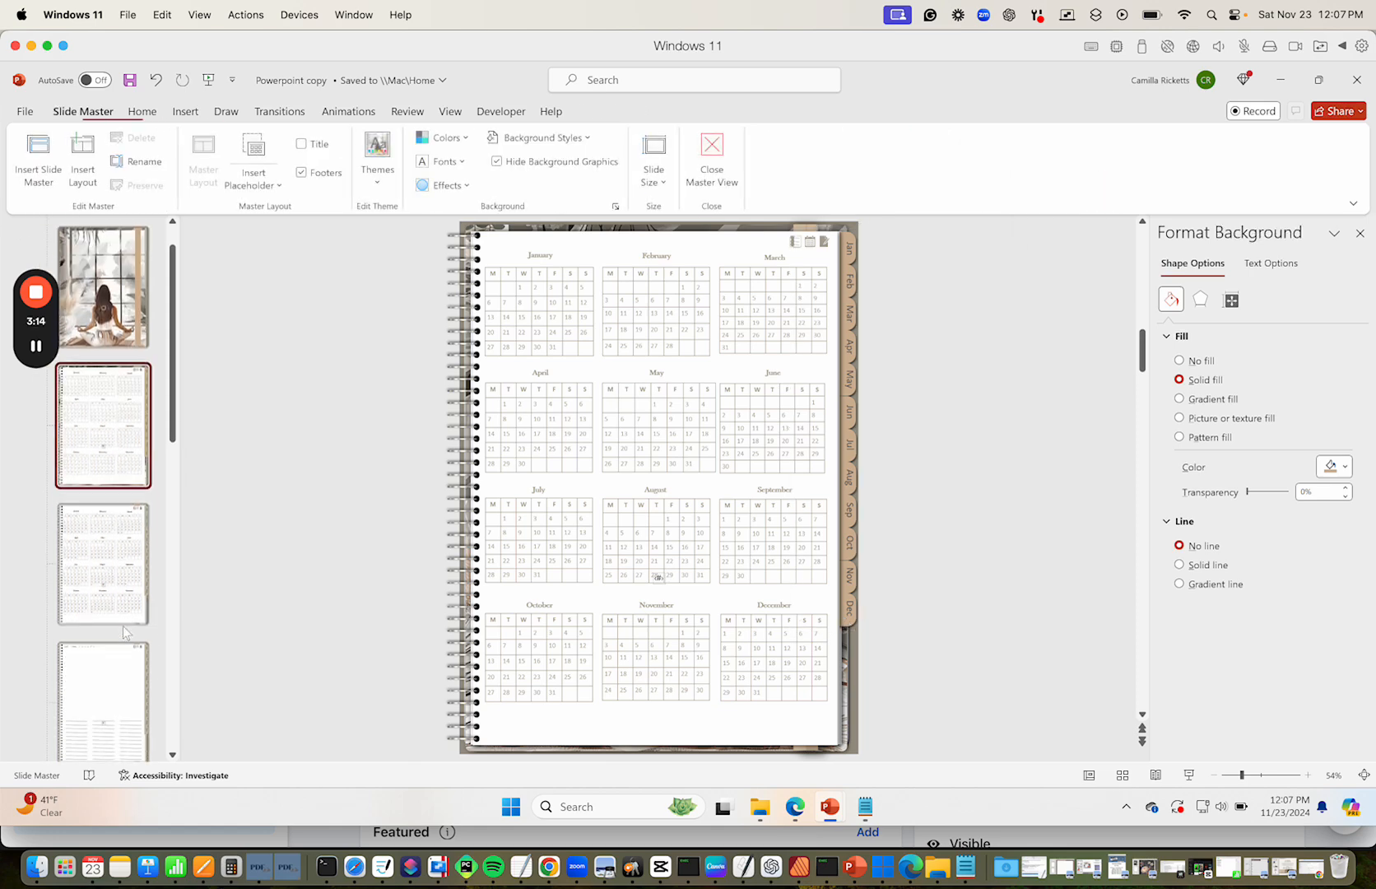
click(114, 347)
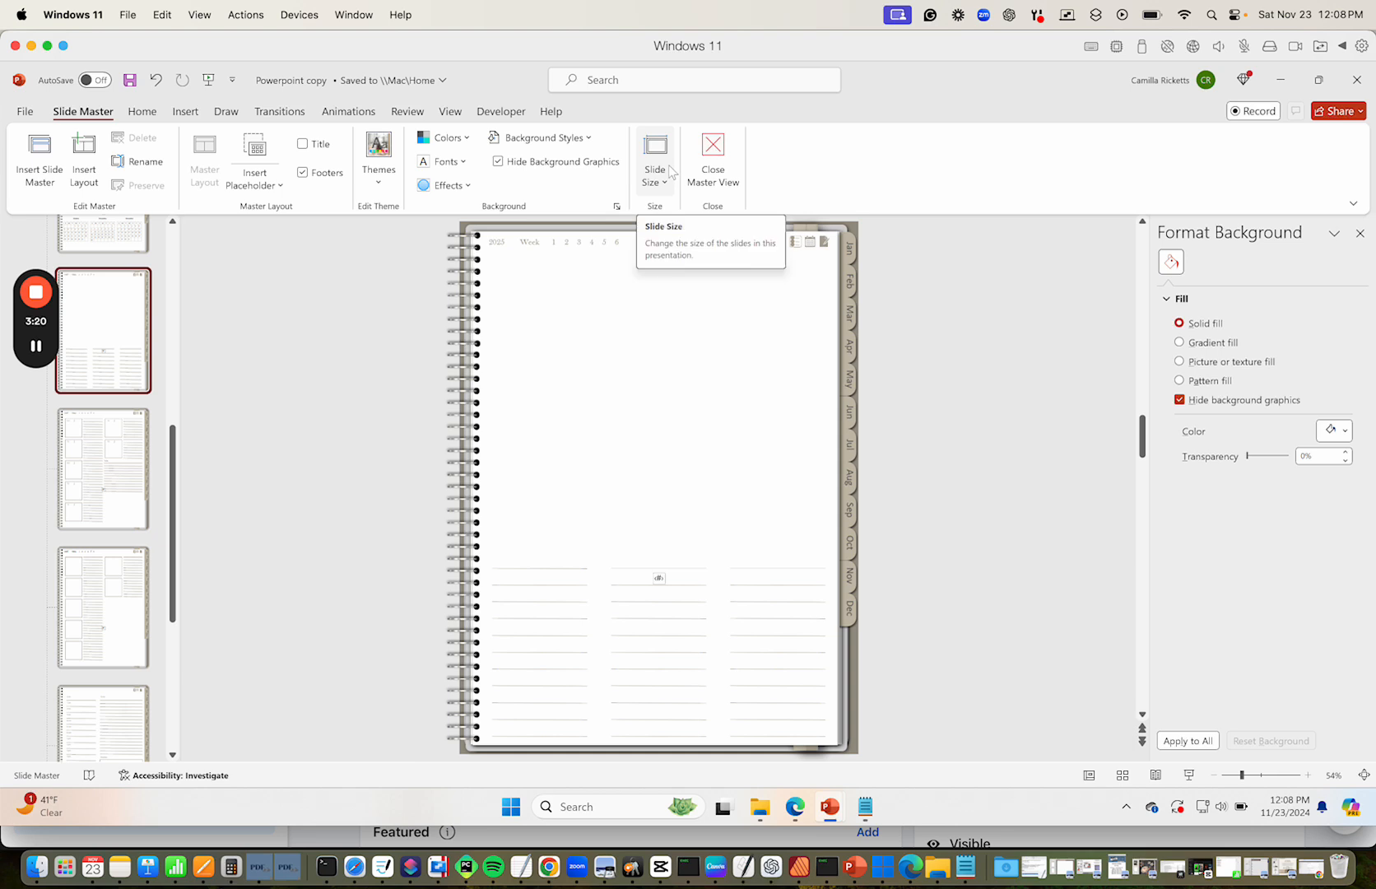
click(607, 227)
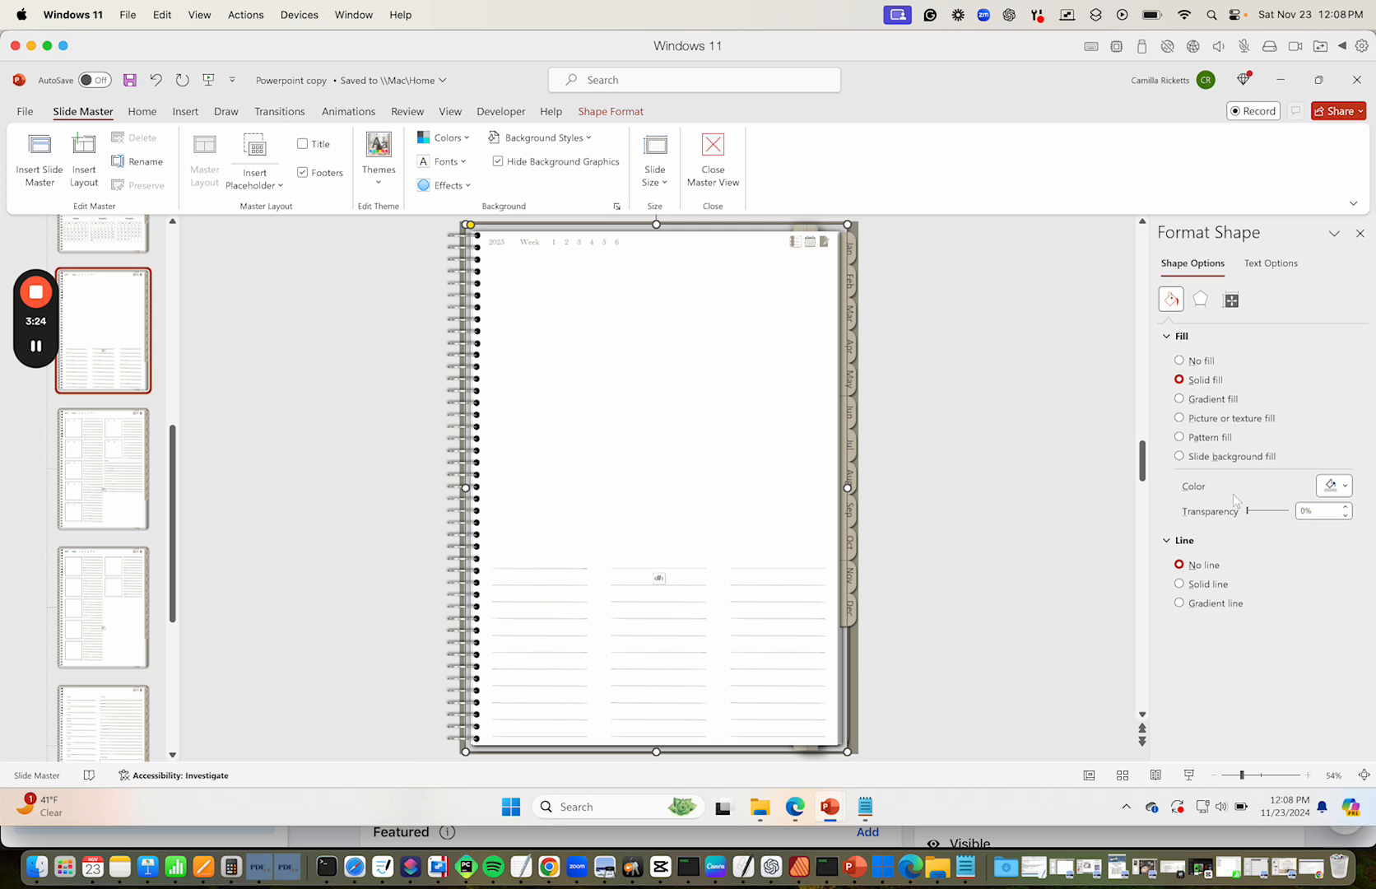
click(1226, 420)
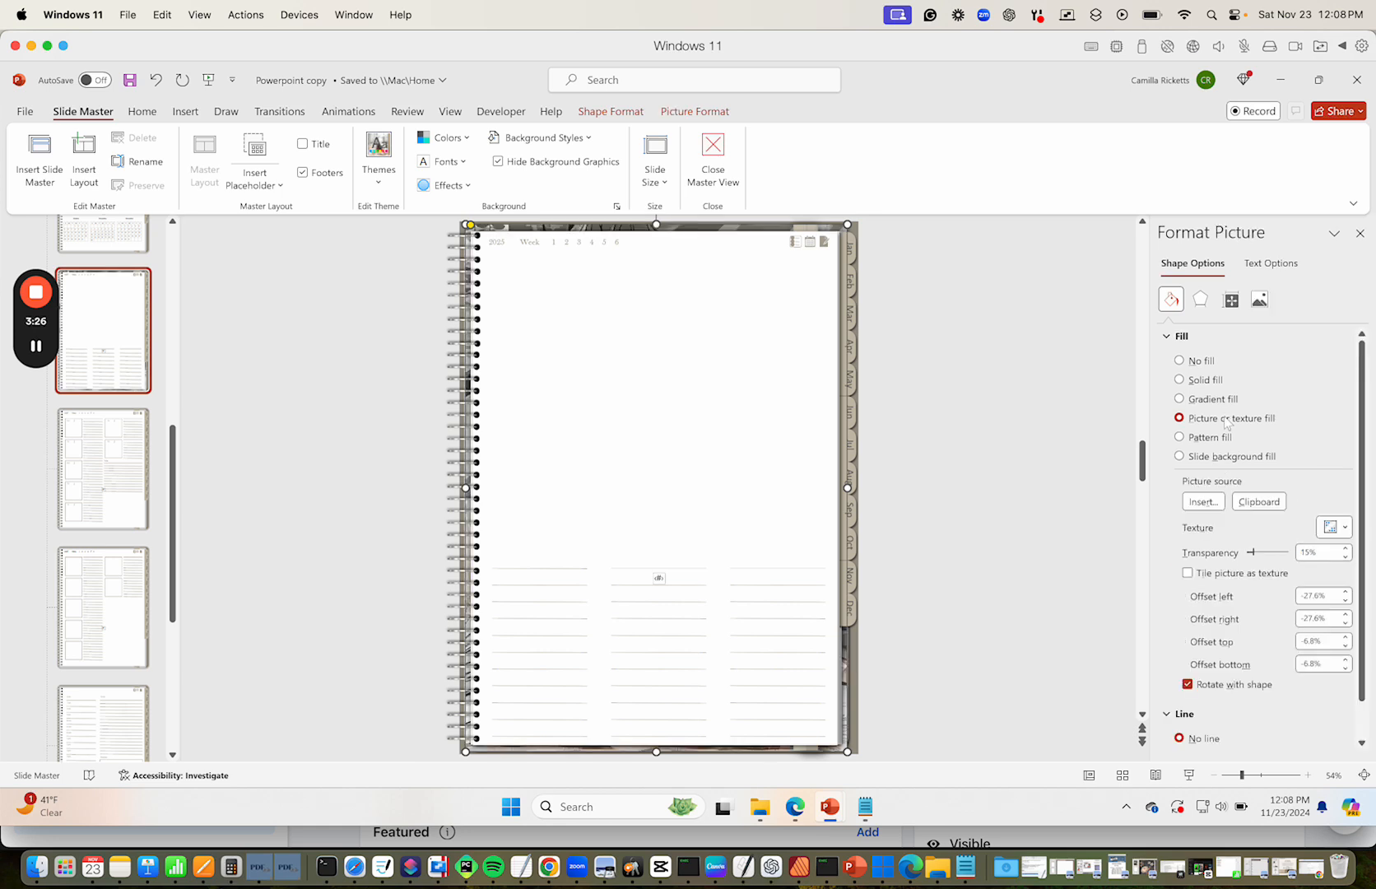
On the layout with three columns of note lines, give the vertical band and the month tabs a solid fill in the recent tan color
click(806, 229)
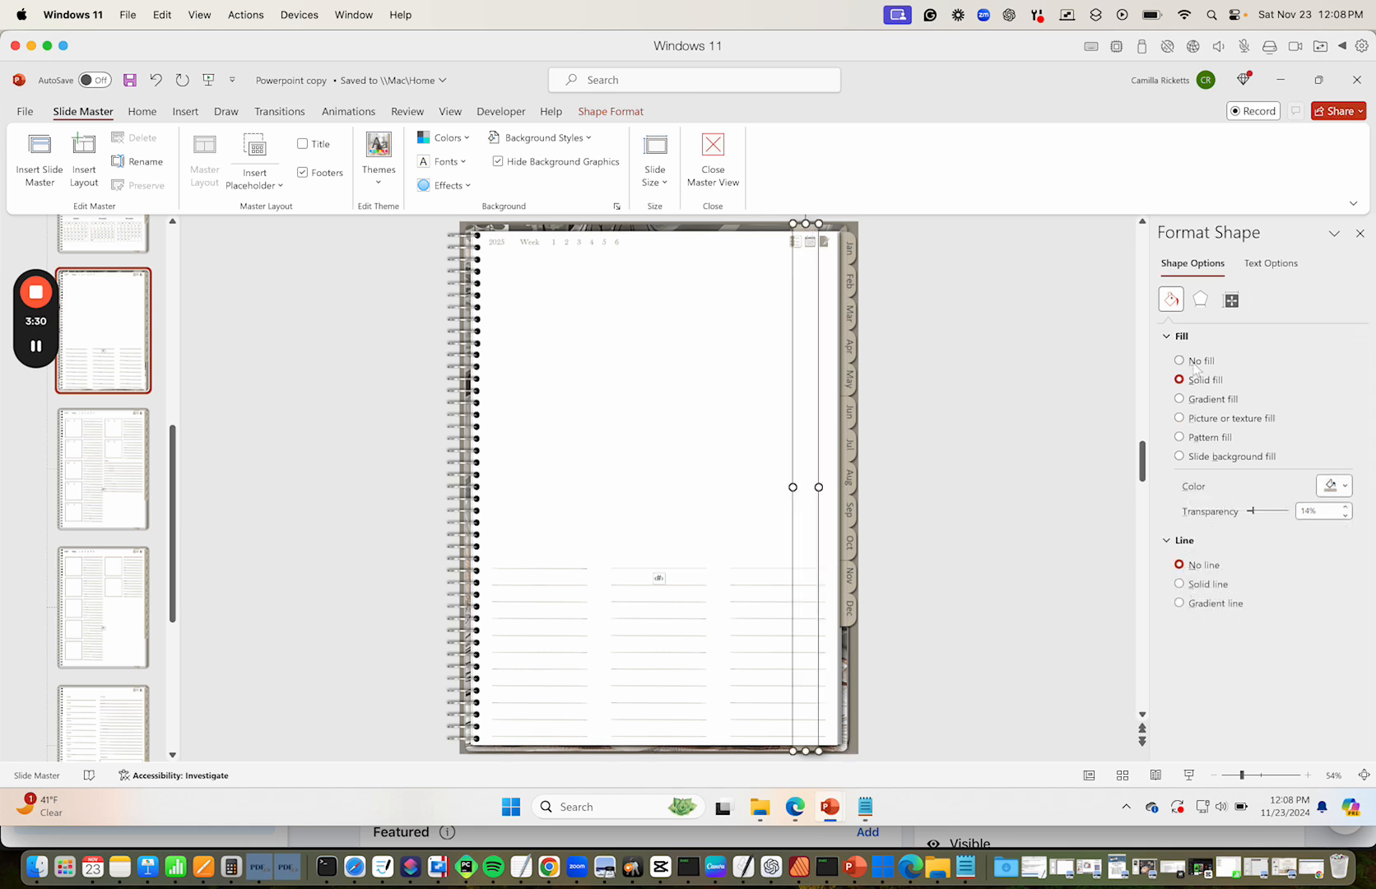
click(1348, 490)
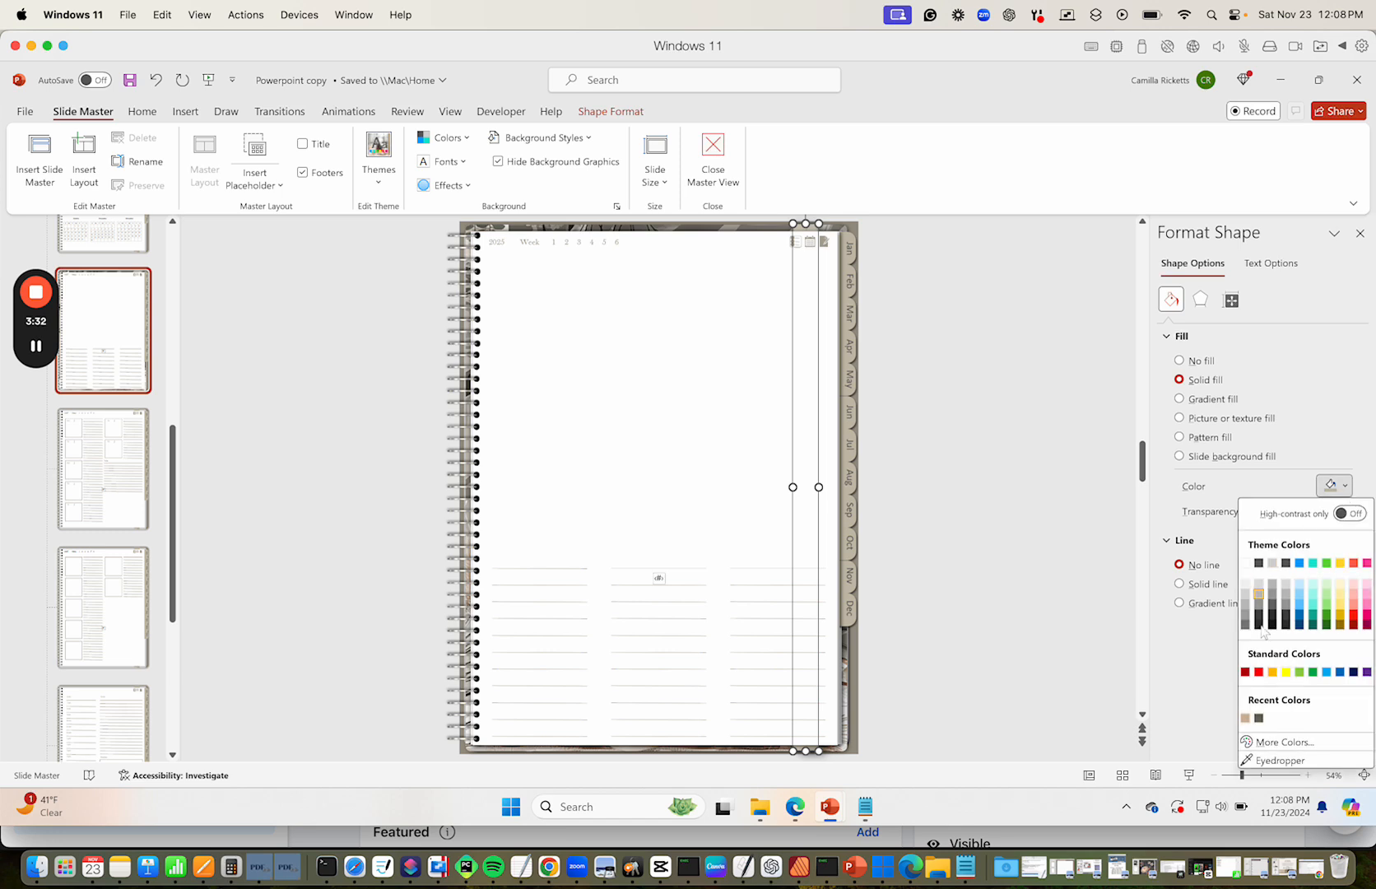
click(1246, 720)
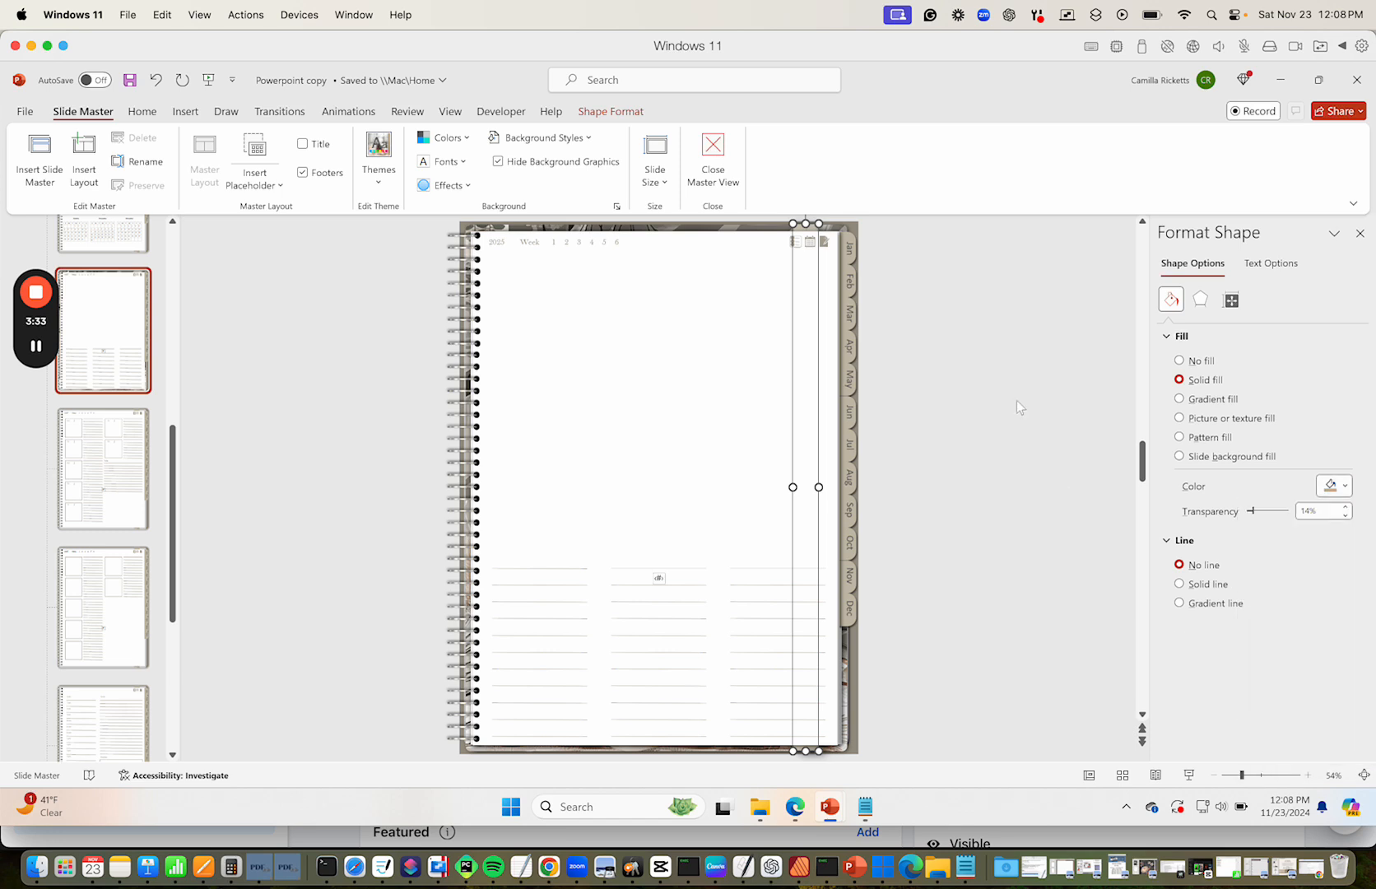
click(853, 239)
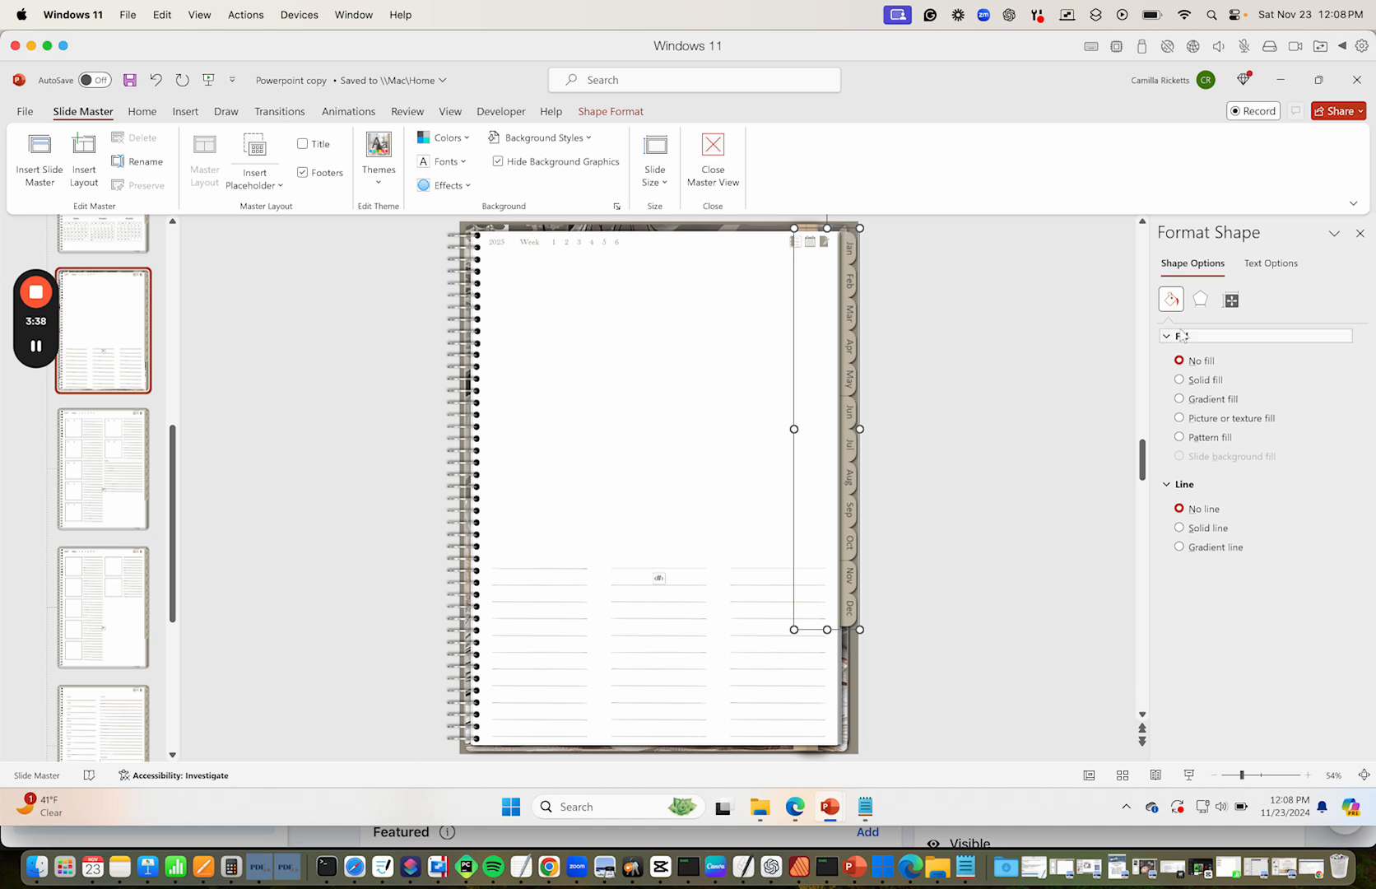
click(1205, 380)
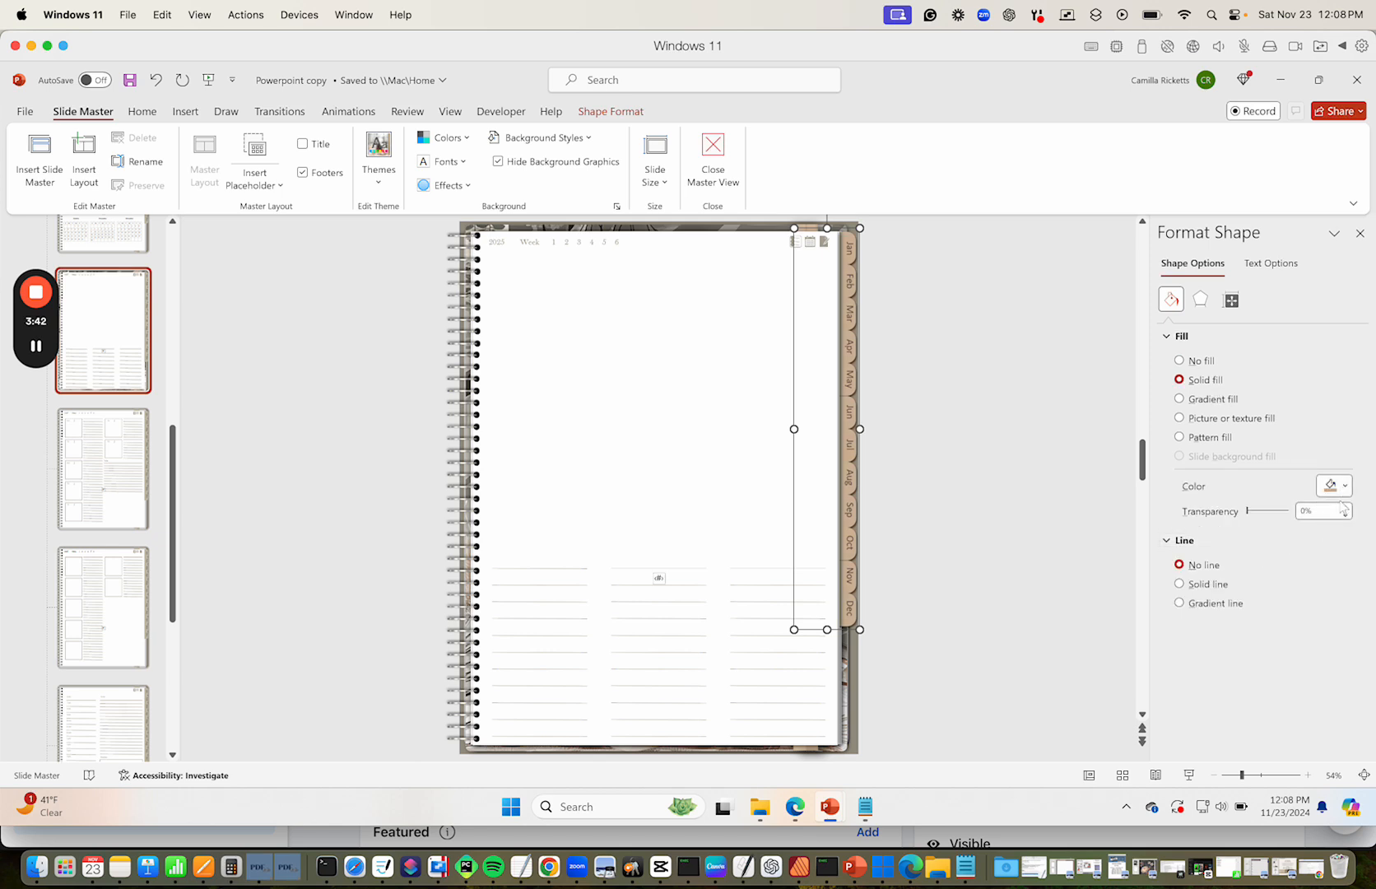
On the weekly layout starting with Monday, apply the picture fill to the cover shape behind the page
click(104, 472)
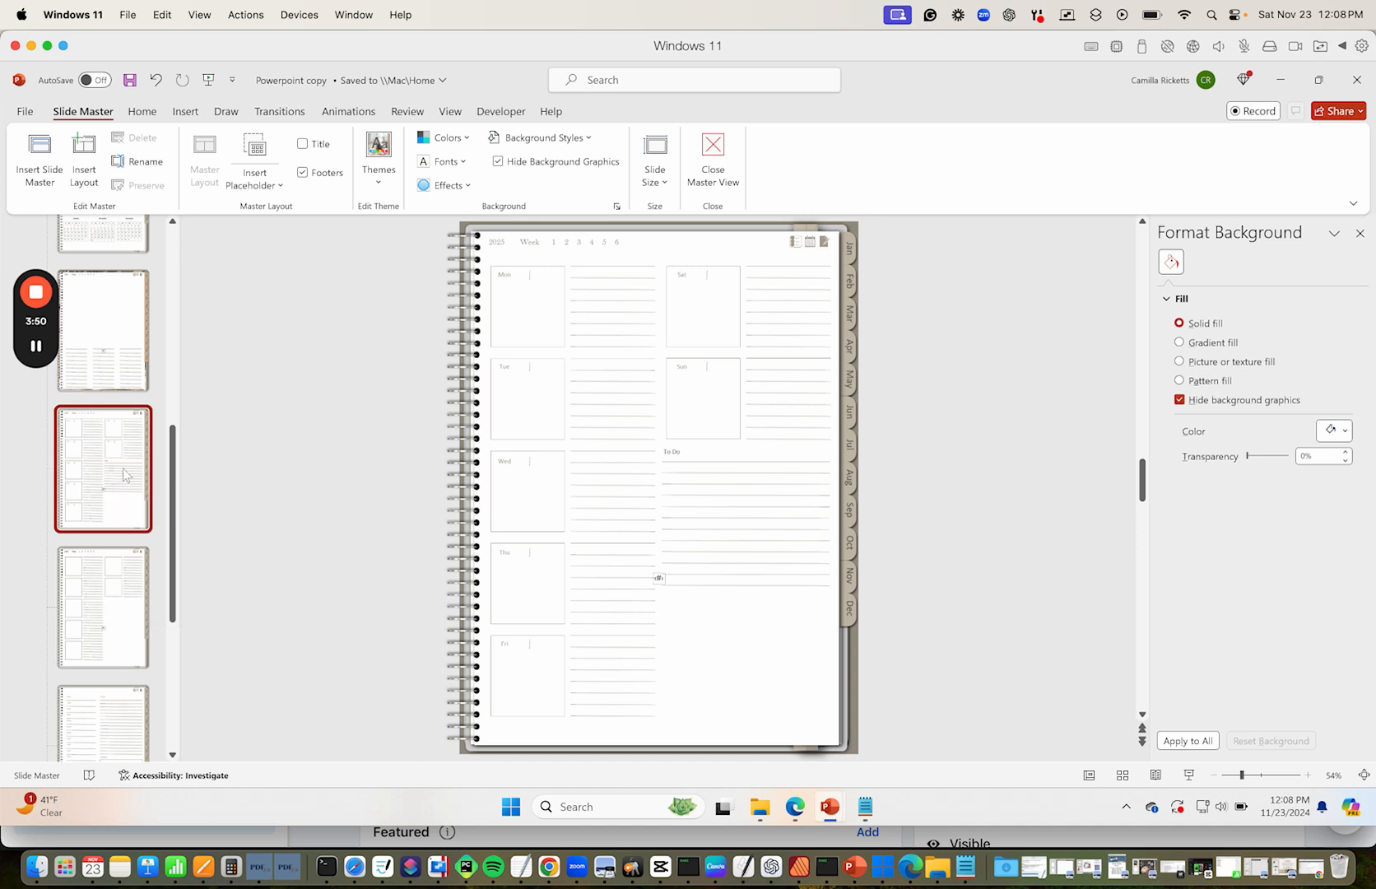
click(677, 229)
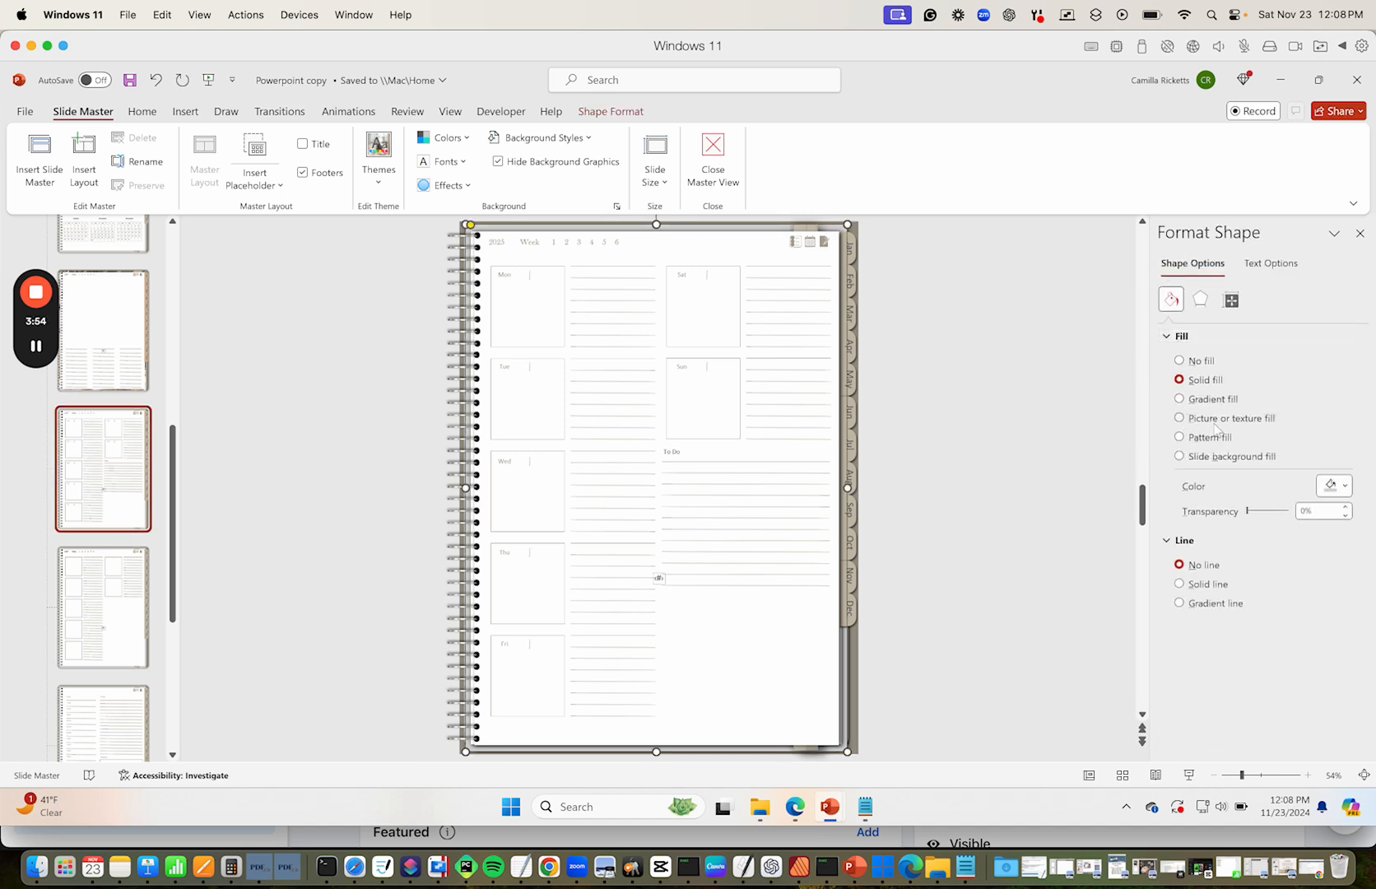
click(1218, 420)
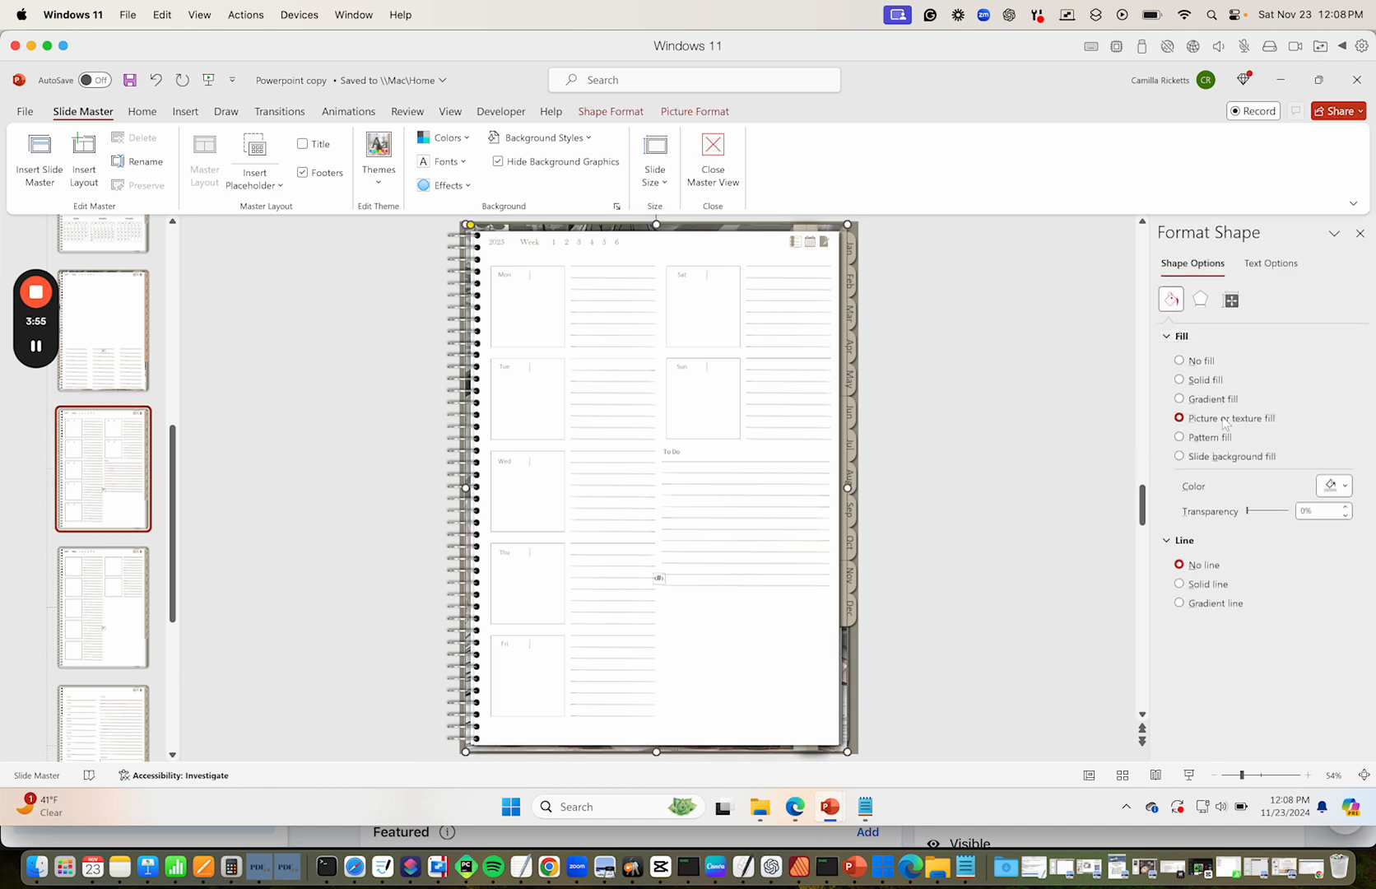
Fill the Monday-start weekly layout's vertical band and group of month tabs with the recent tan color
click(808, 229)
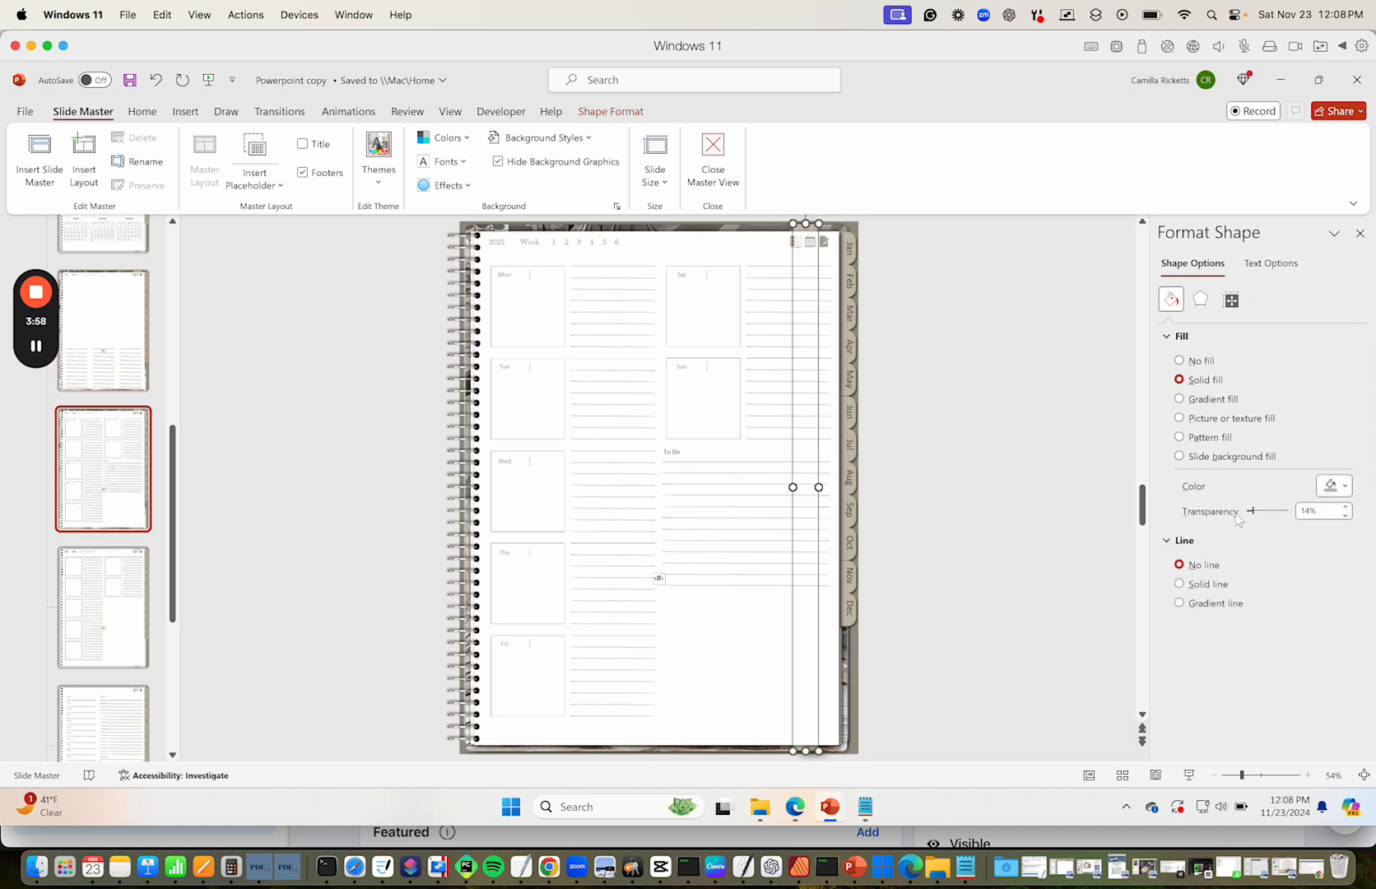
click(1345, 486)
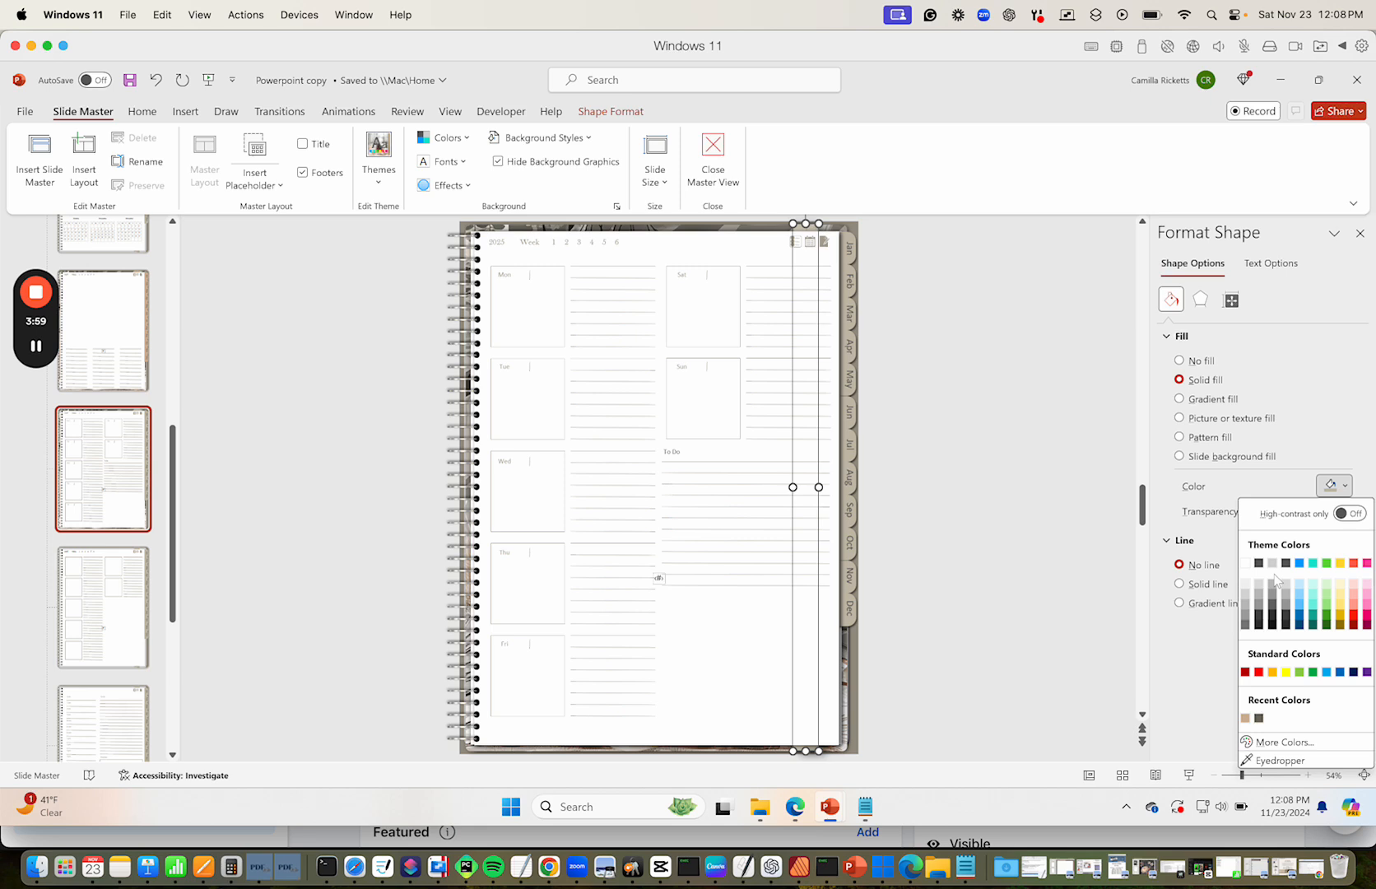
click(1245, 718)
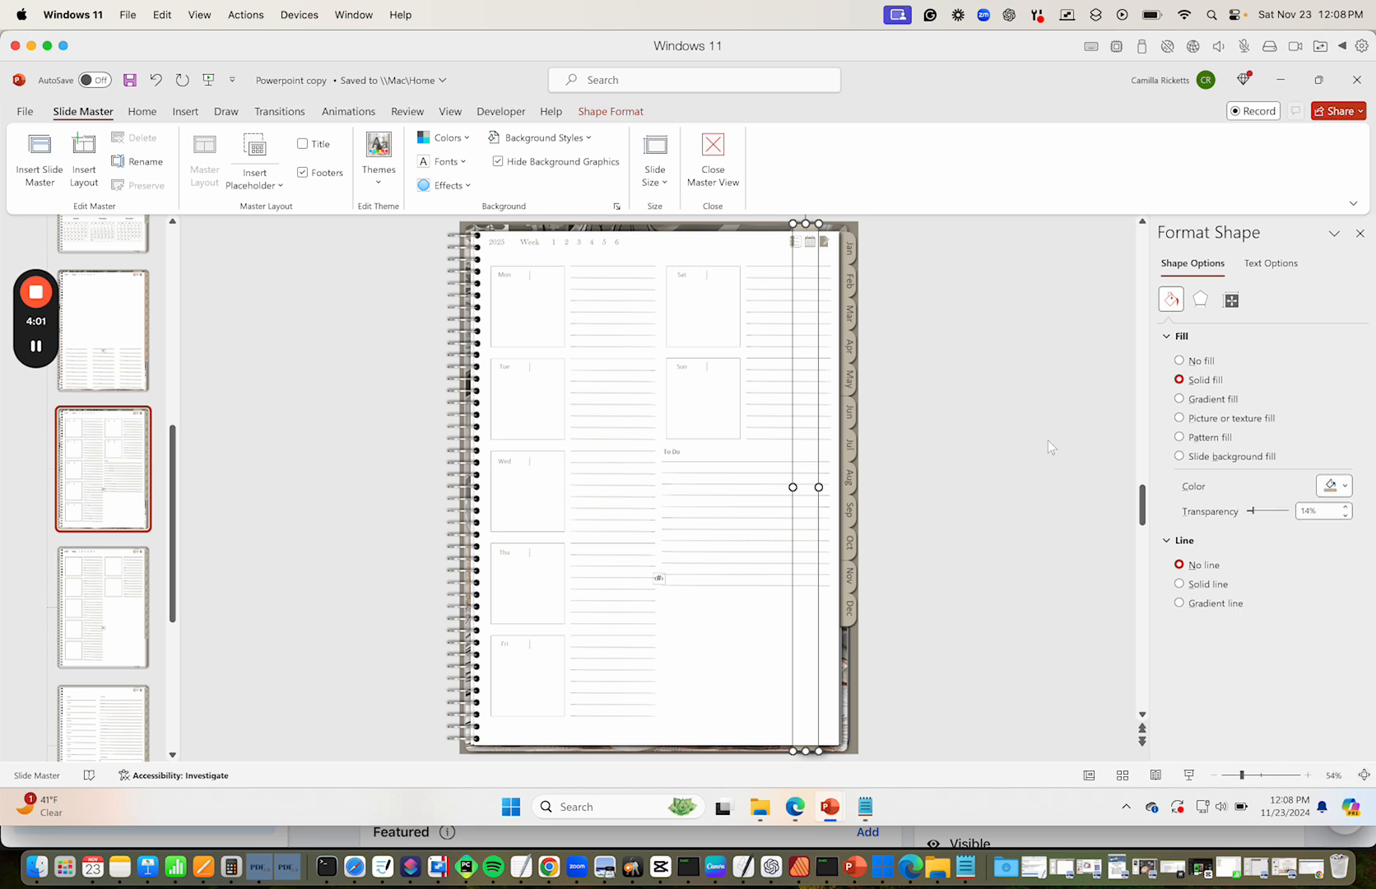
click(851, 238)
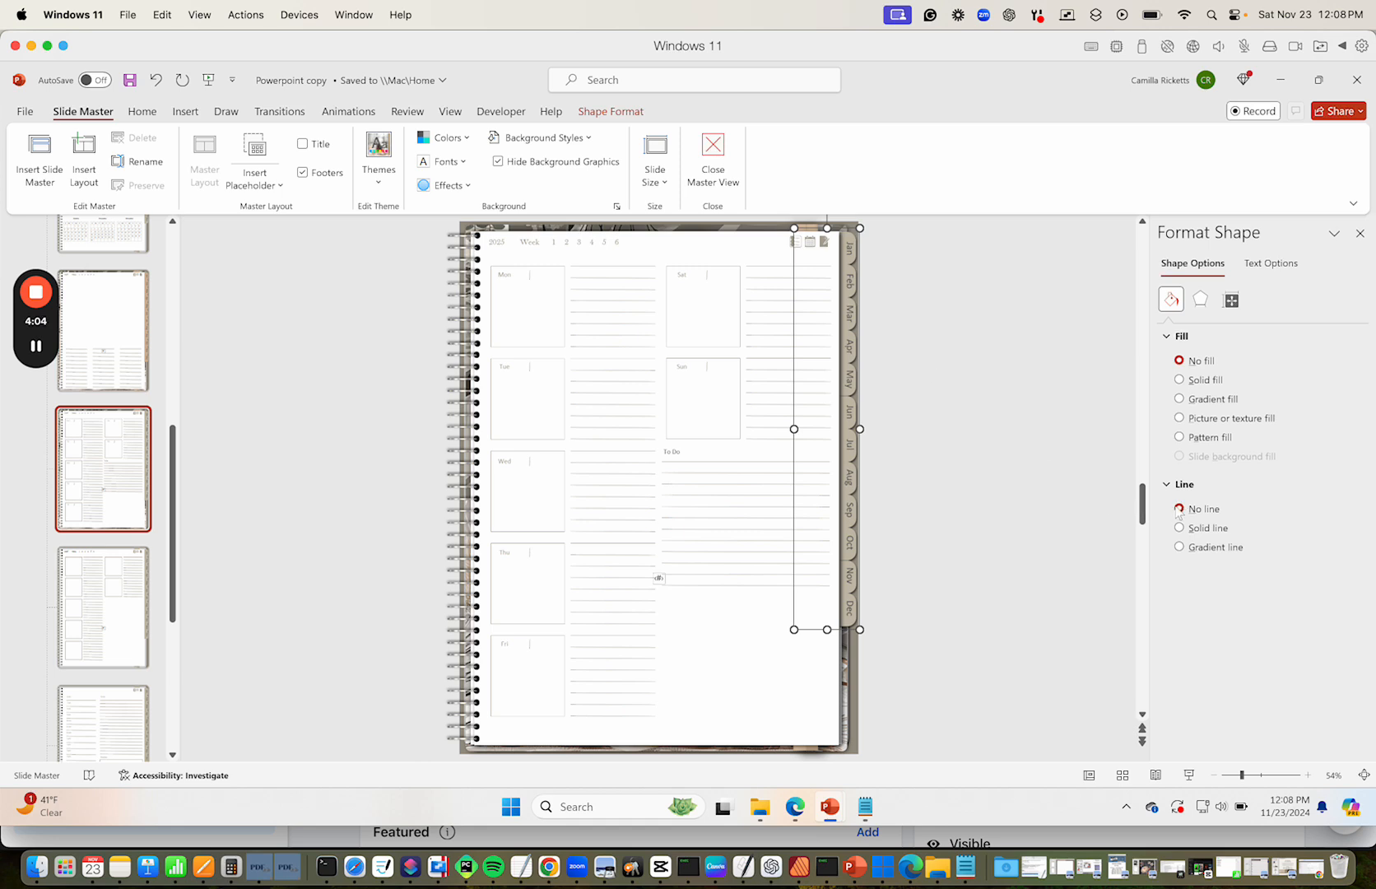
click(1179, 380)
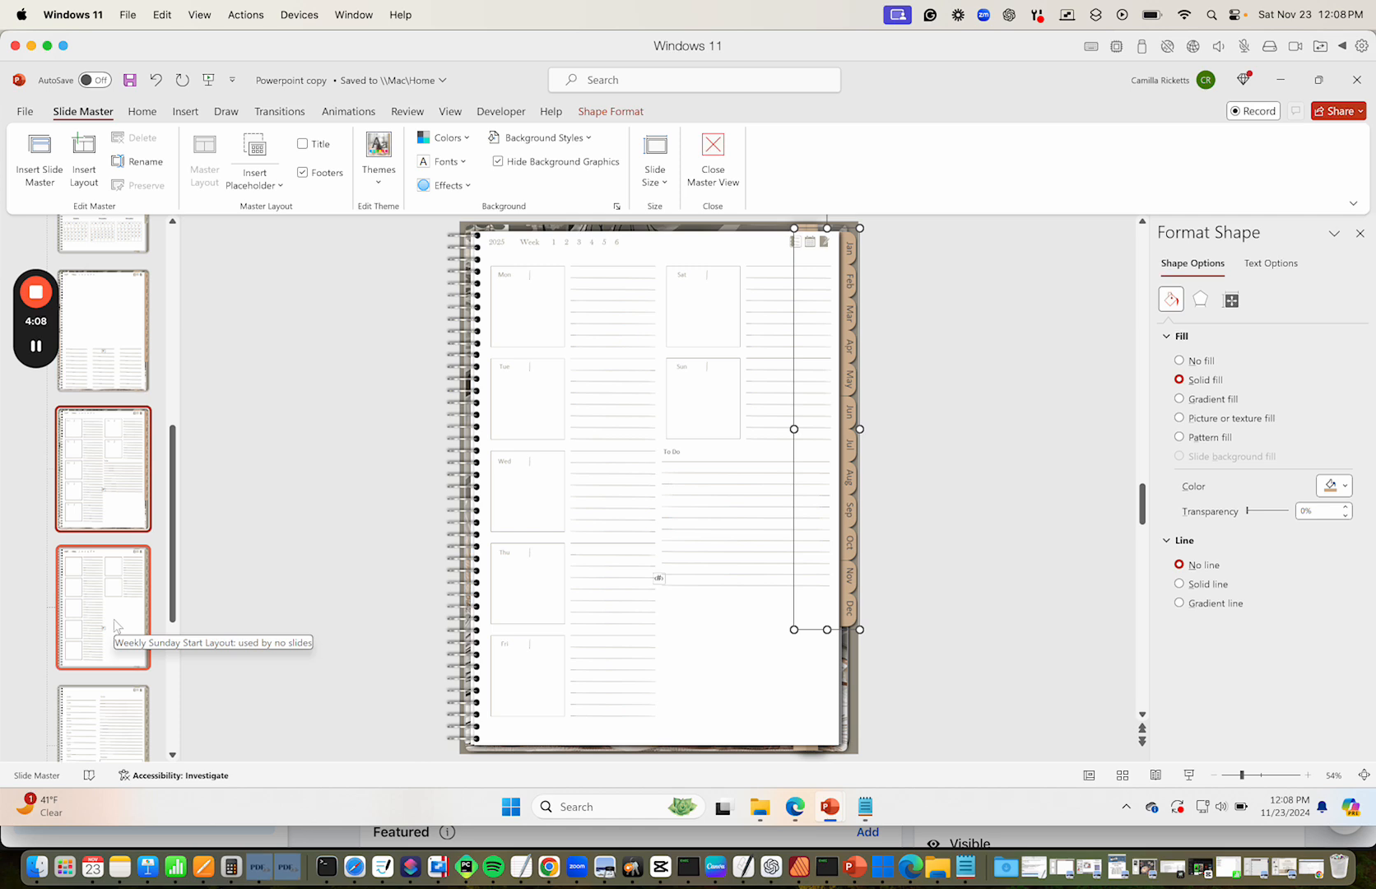
On the daily layout with hourly schedule, To Do and Priorities, apply the picture fill to the cover shape behind the page
scroll(114, 619, down, 3)
click(122, 512)
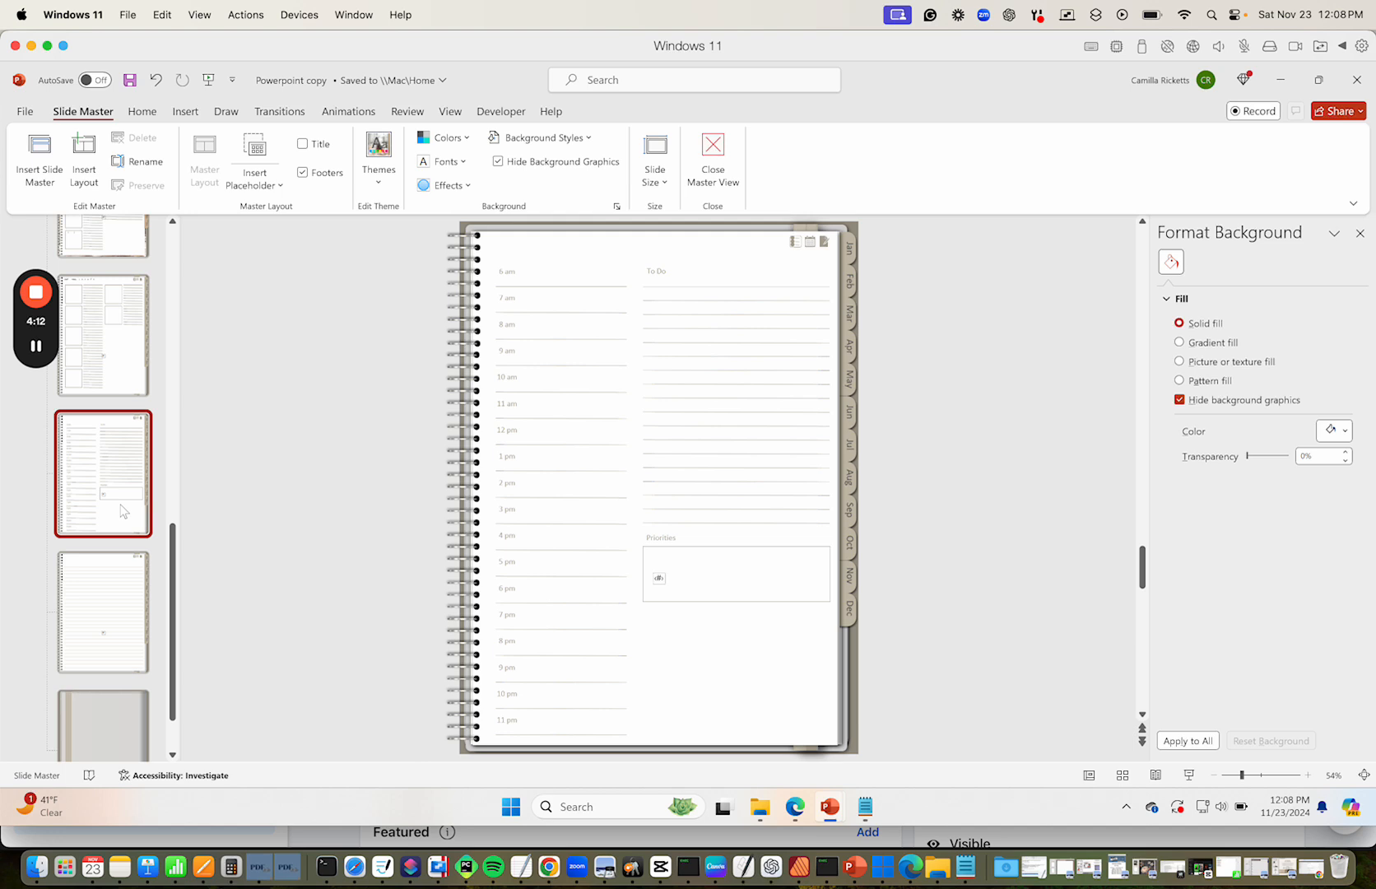
click(739, 228)
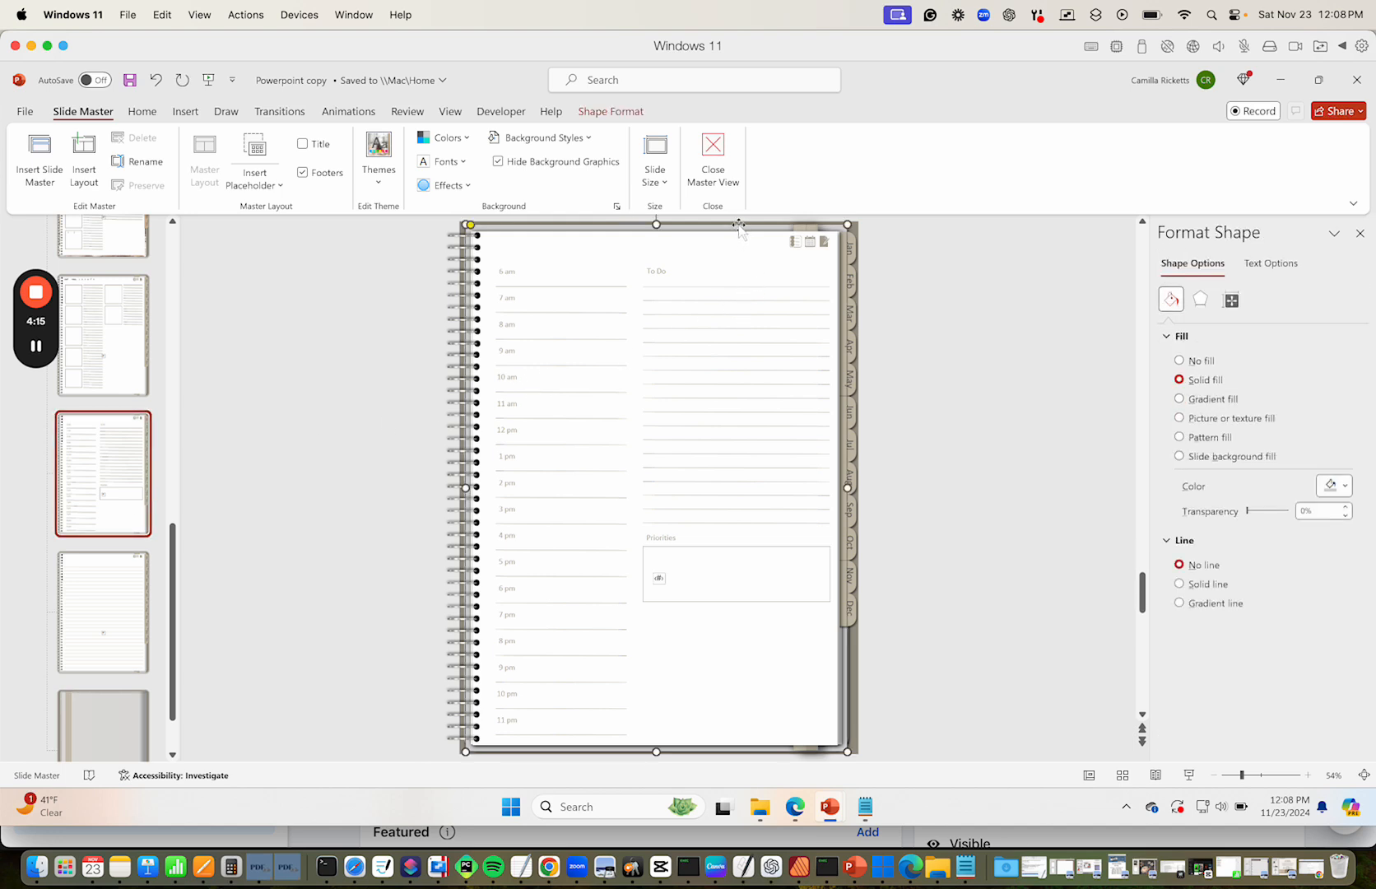
click(1223, 419)
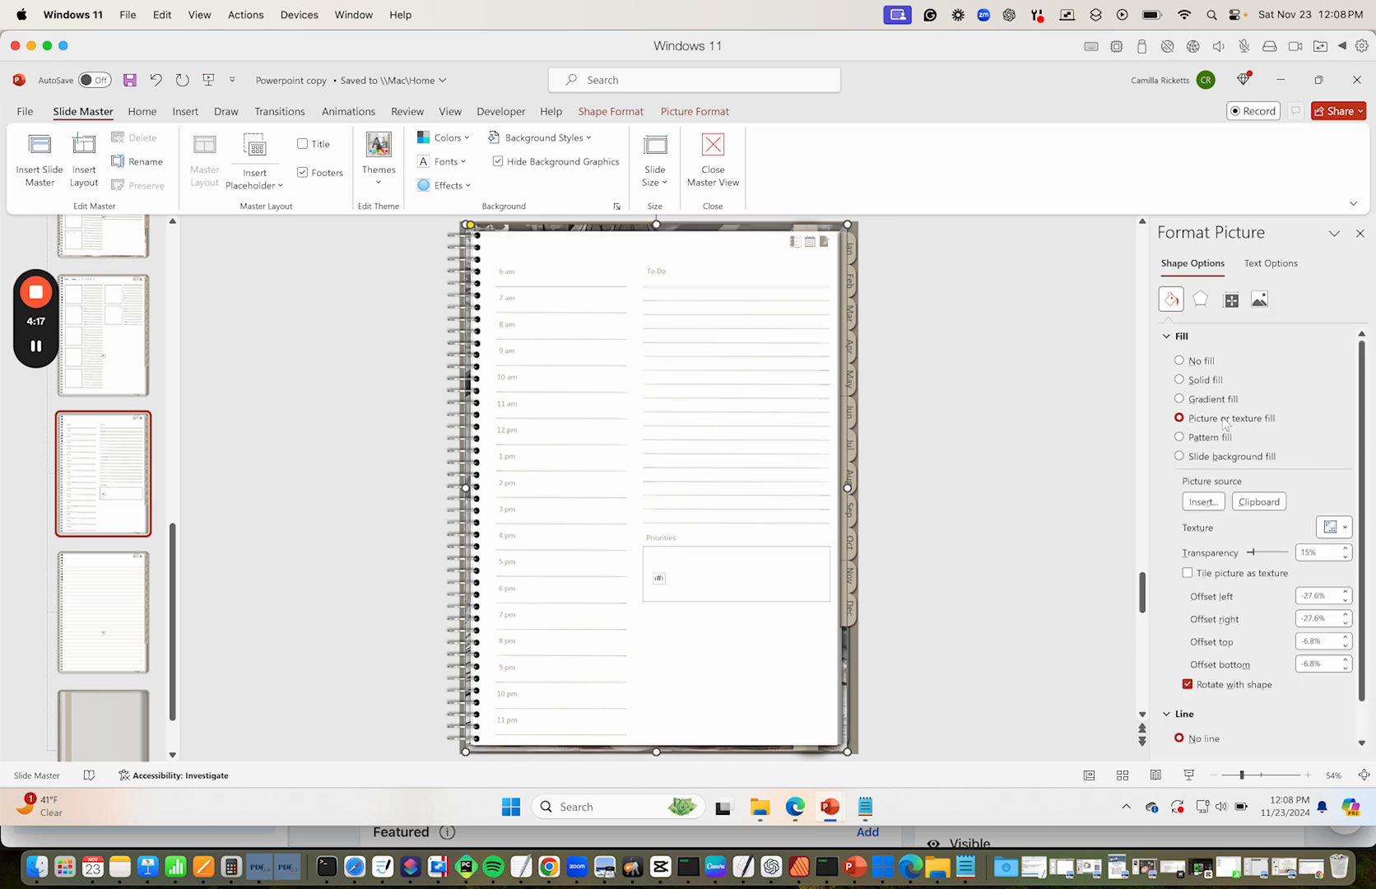
Fill the daily schedule layout's vertical band and group of month tabs with the recent tan color
click(809, 232)
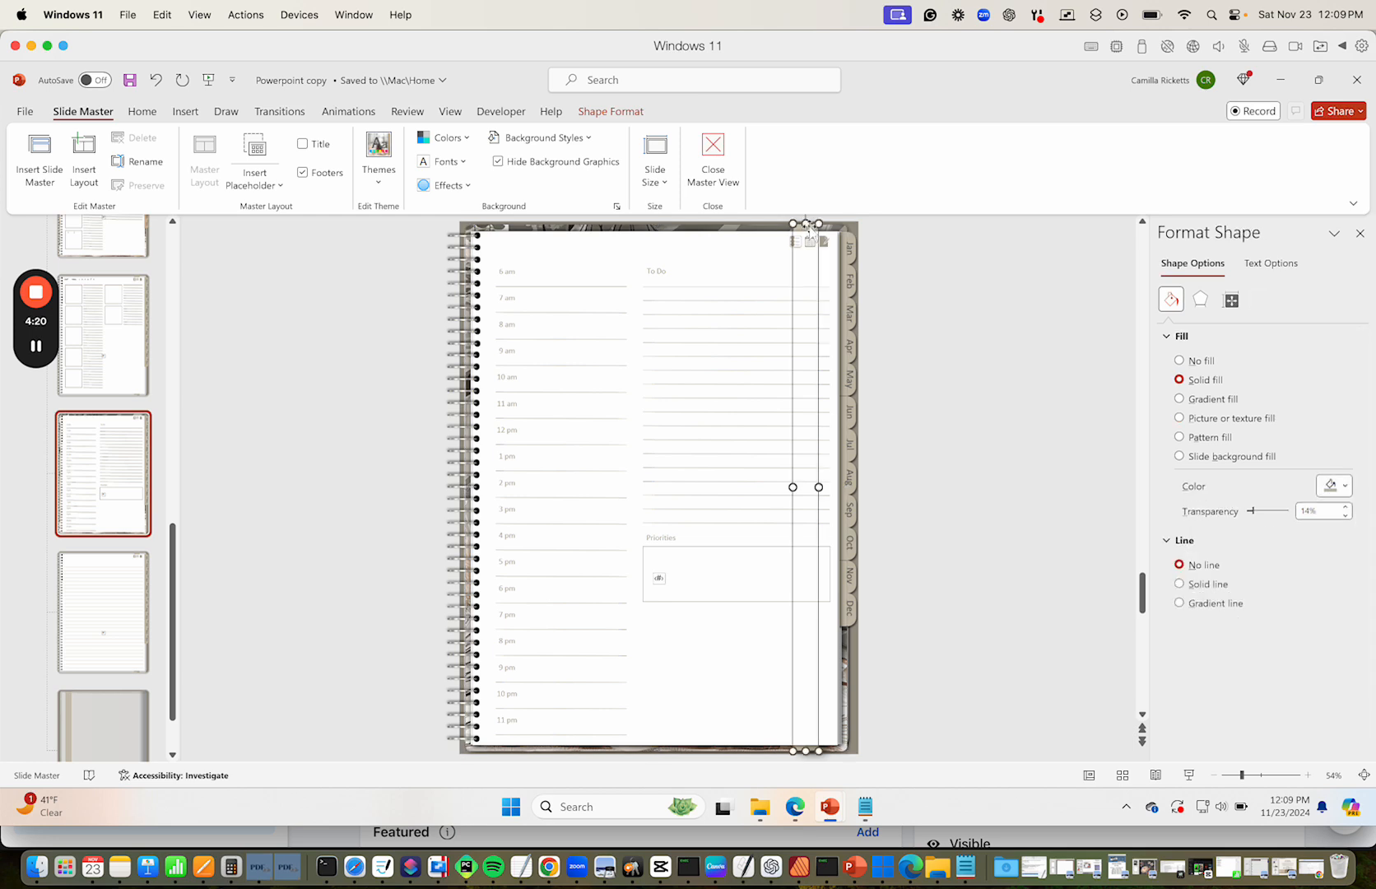
click(1330, 486)
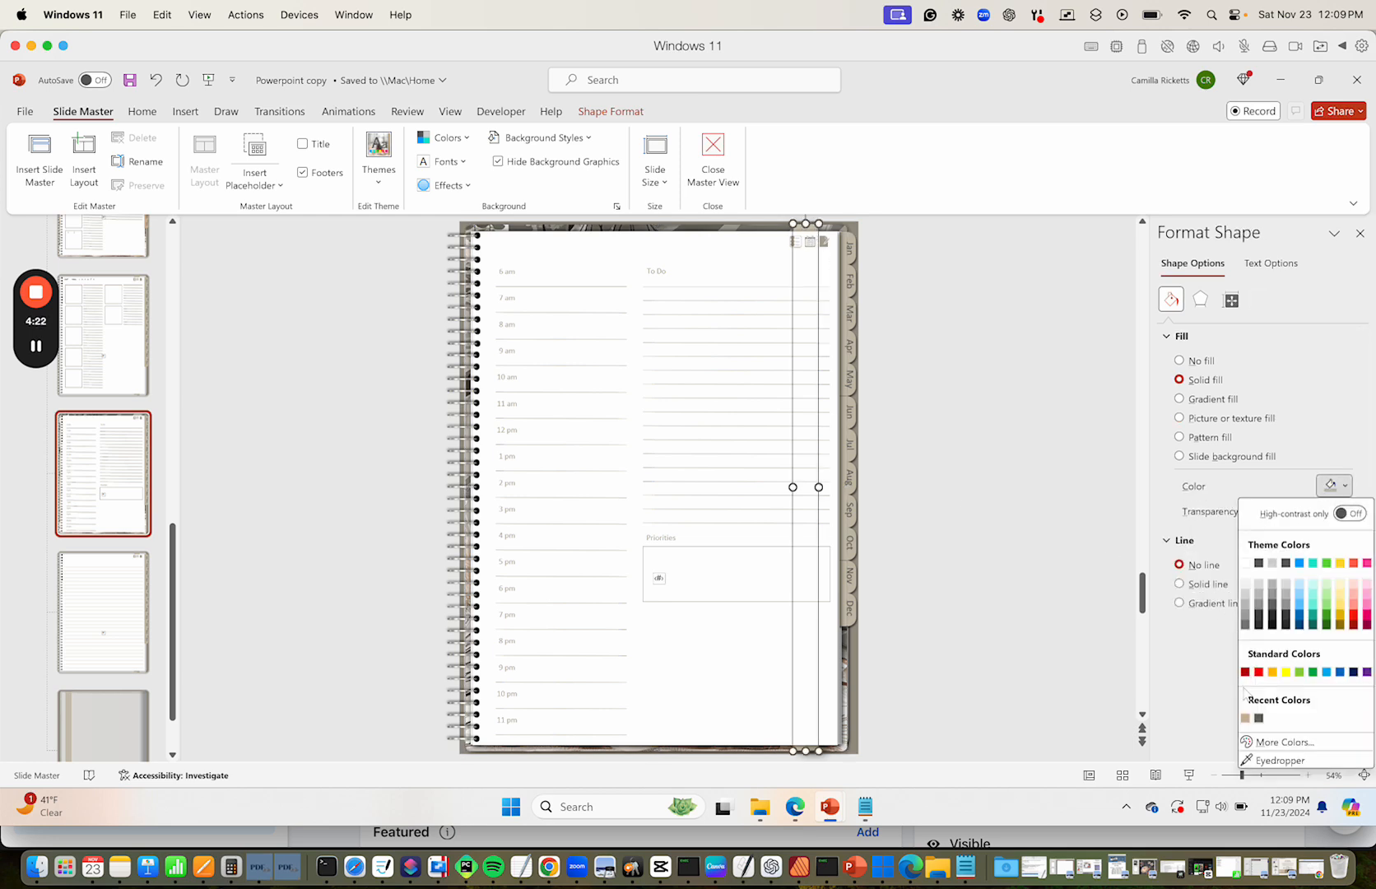
click(1245, 717)
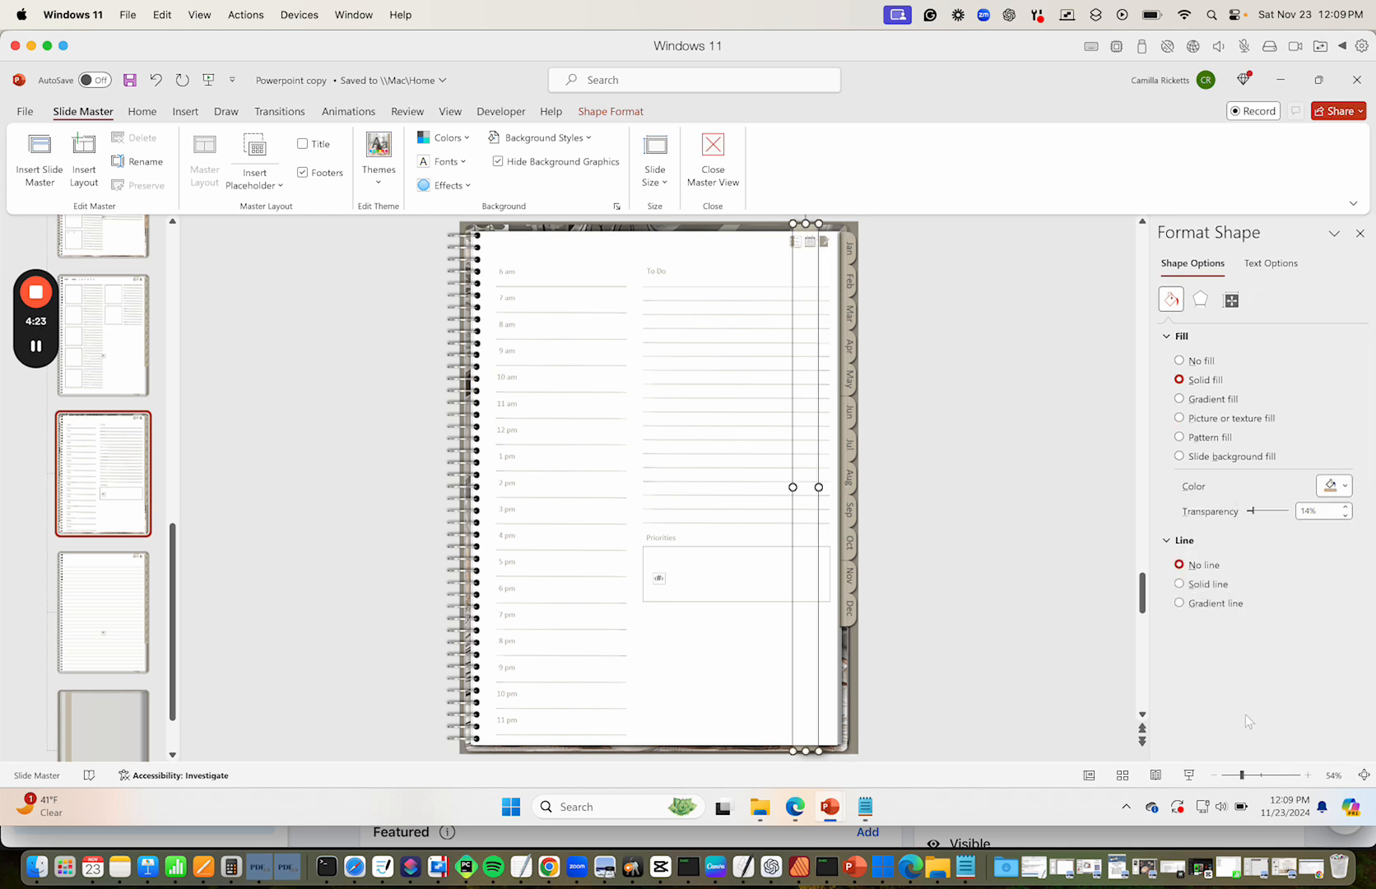
click(855, 244)
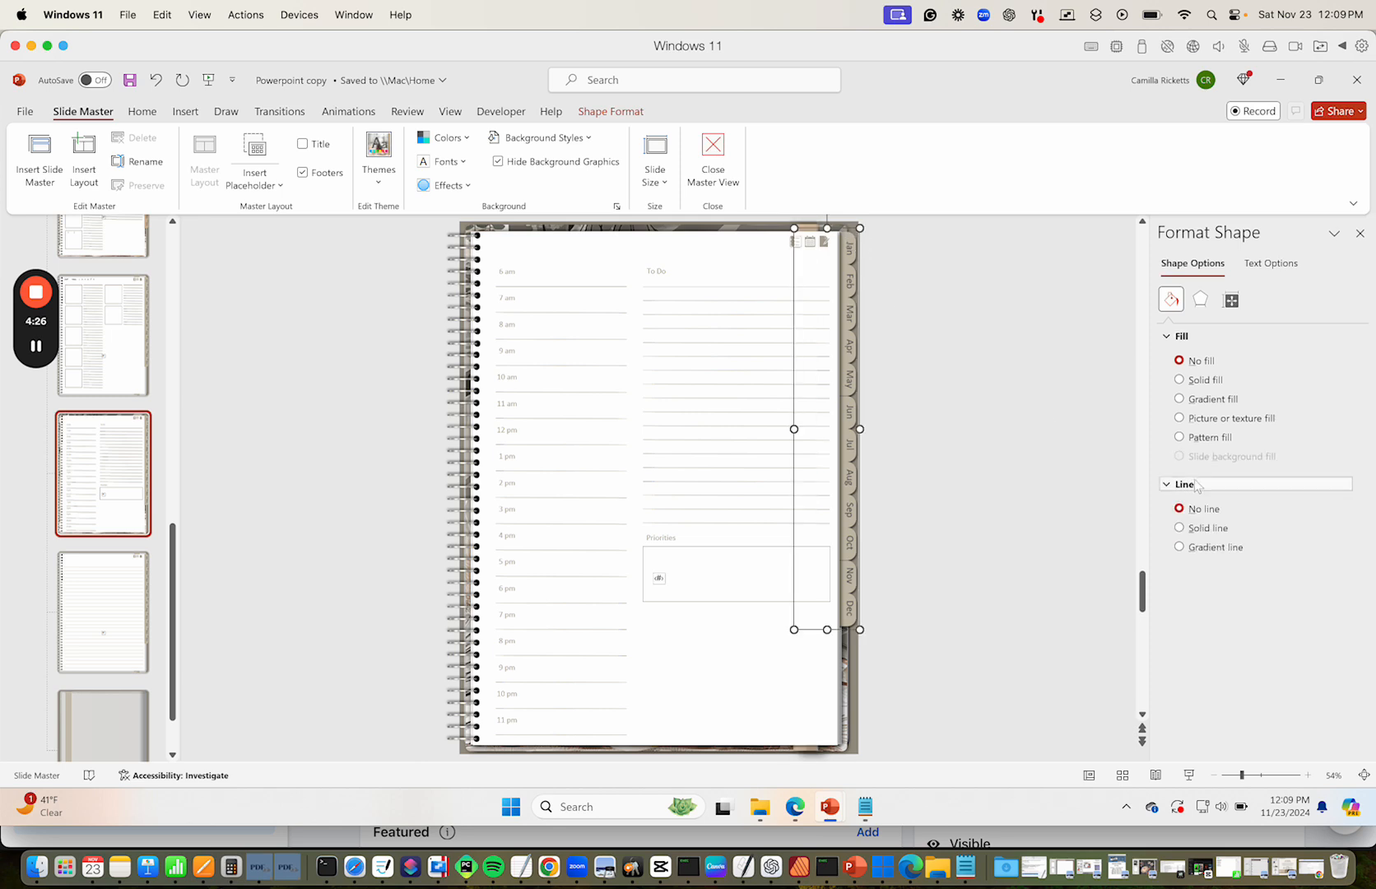
click(1207, 380)
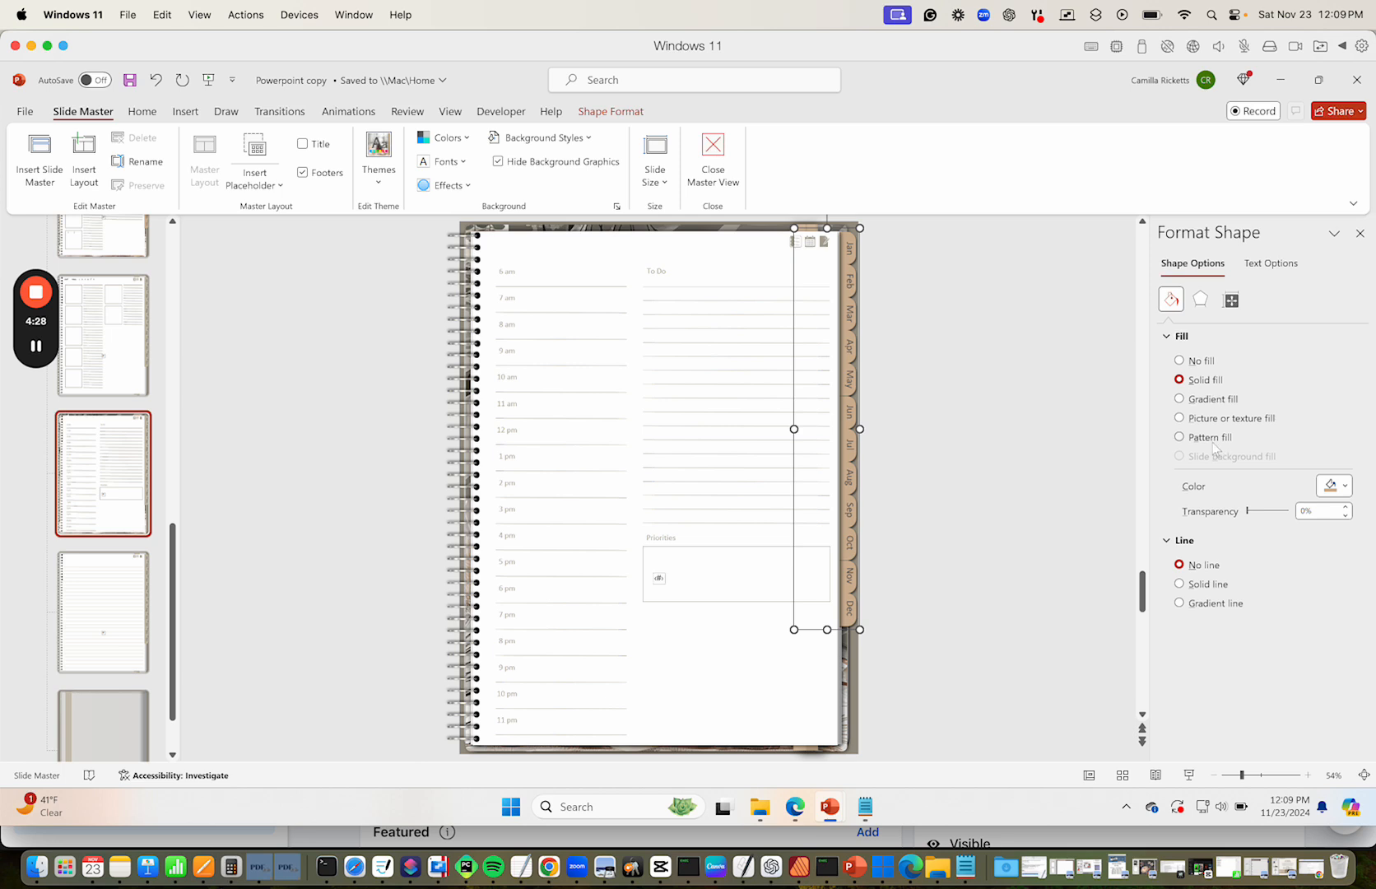
On the full-page lined notes layout, apply the picture fill to the cover shape behind the page
click(111, 610)
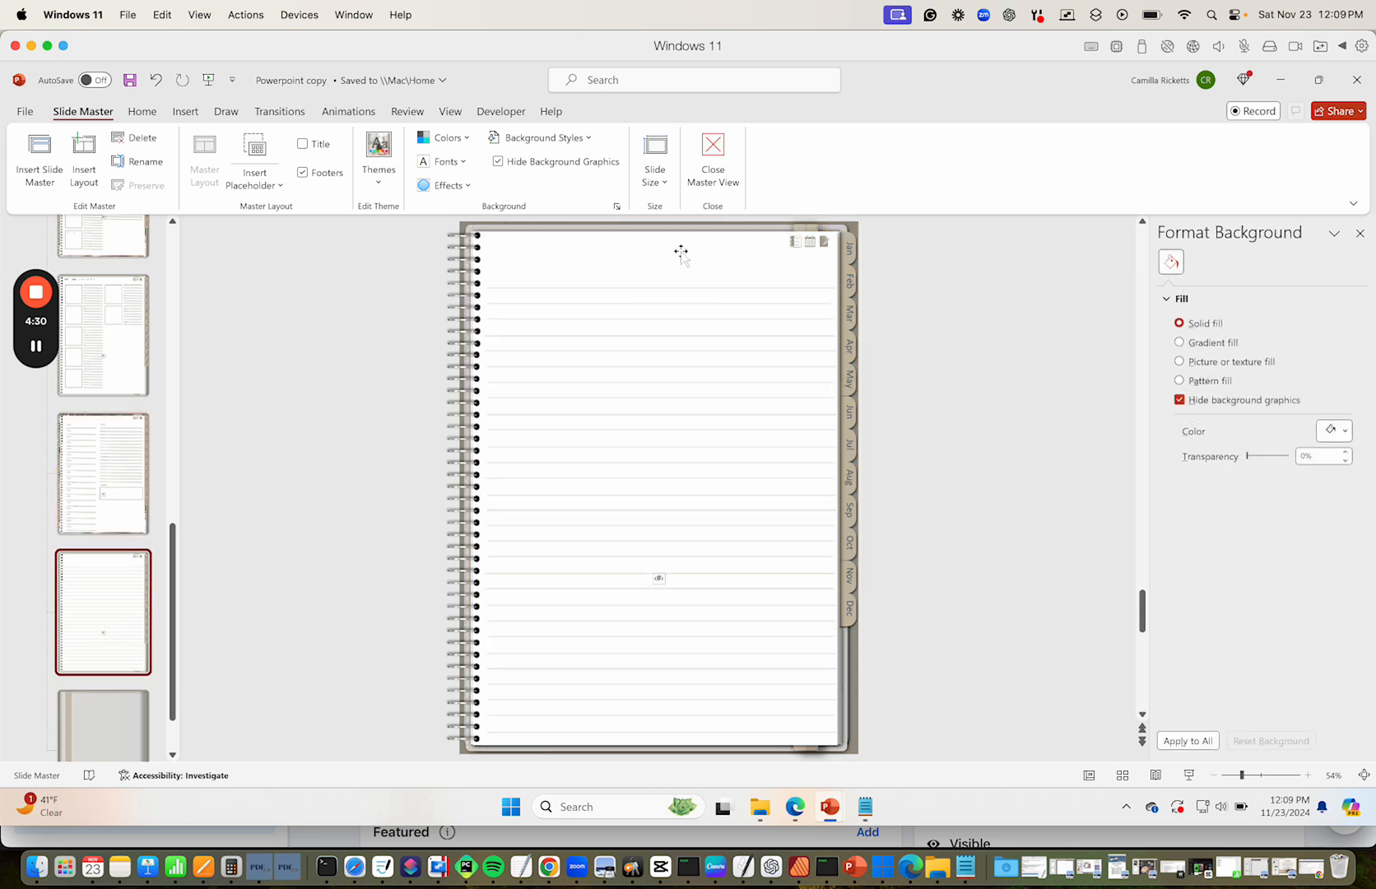
click(705, 224)
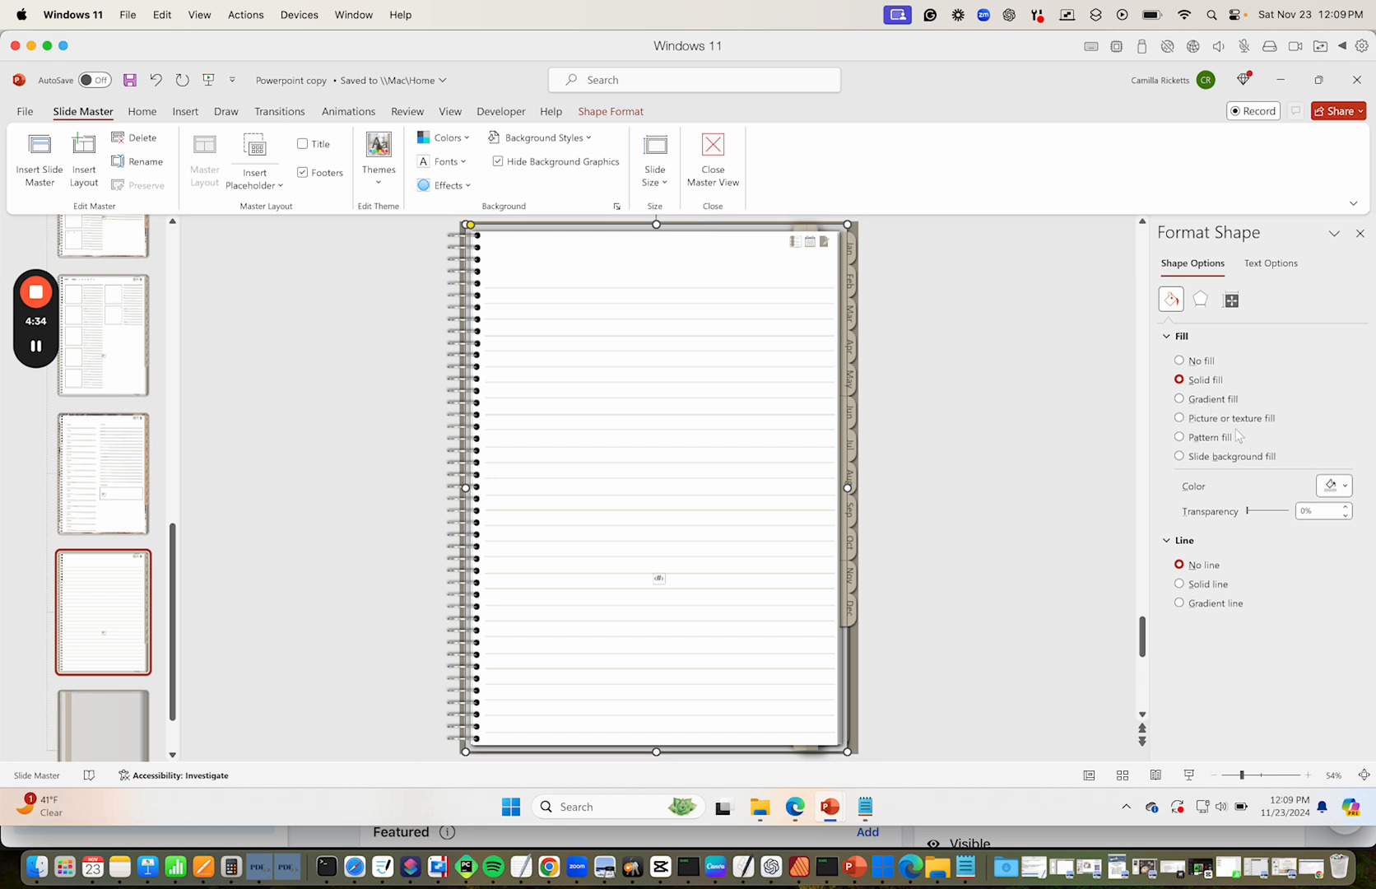
click(1179, 418)
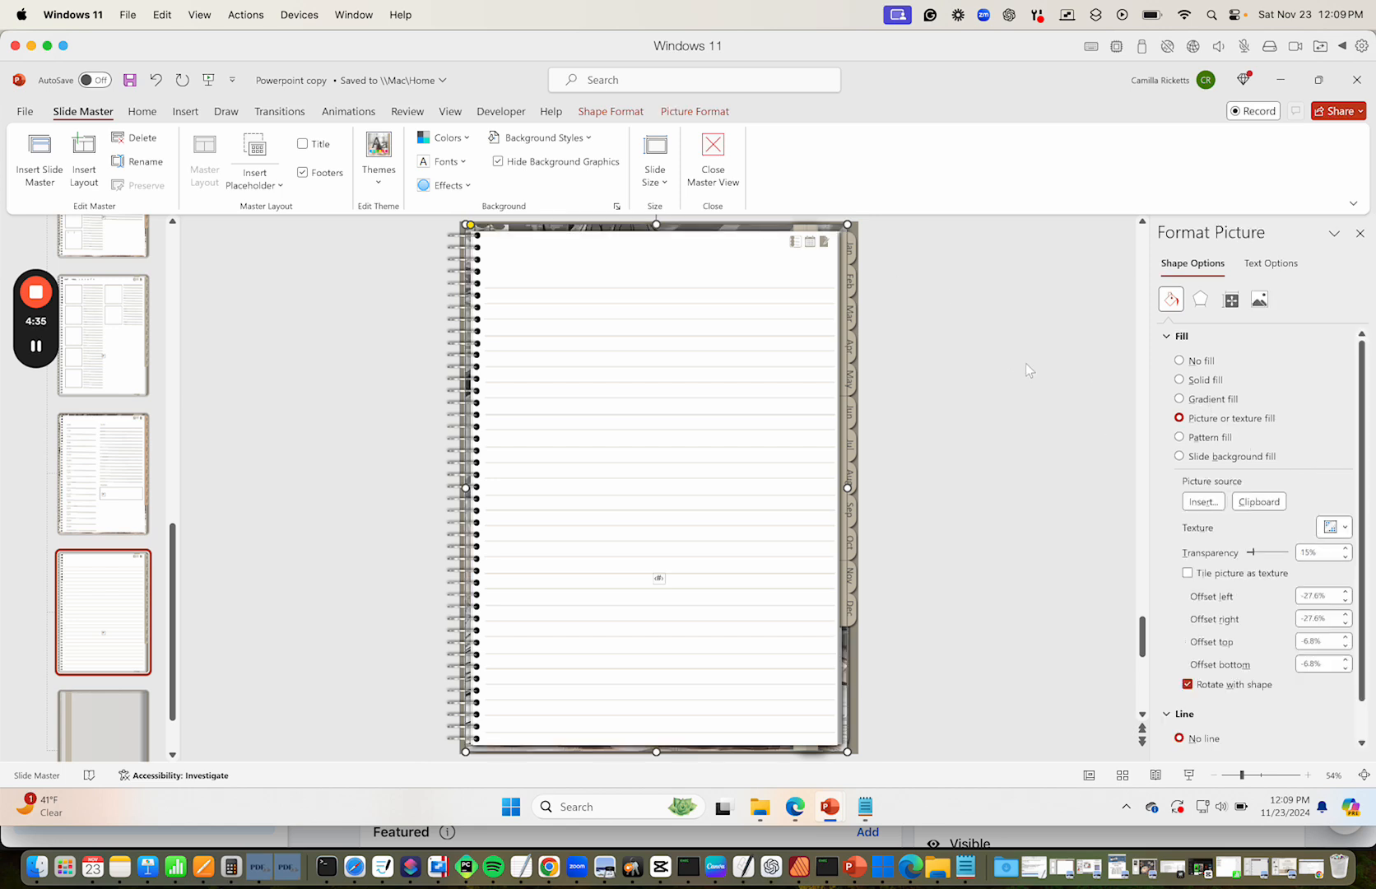
Fill the lined notes layout's vertical band and group of month tabs with the recent tan color
click(807, 233)
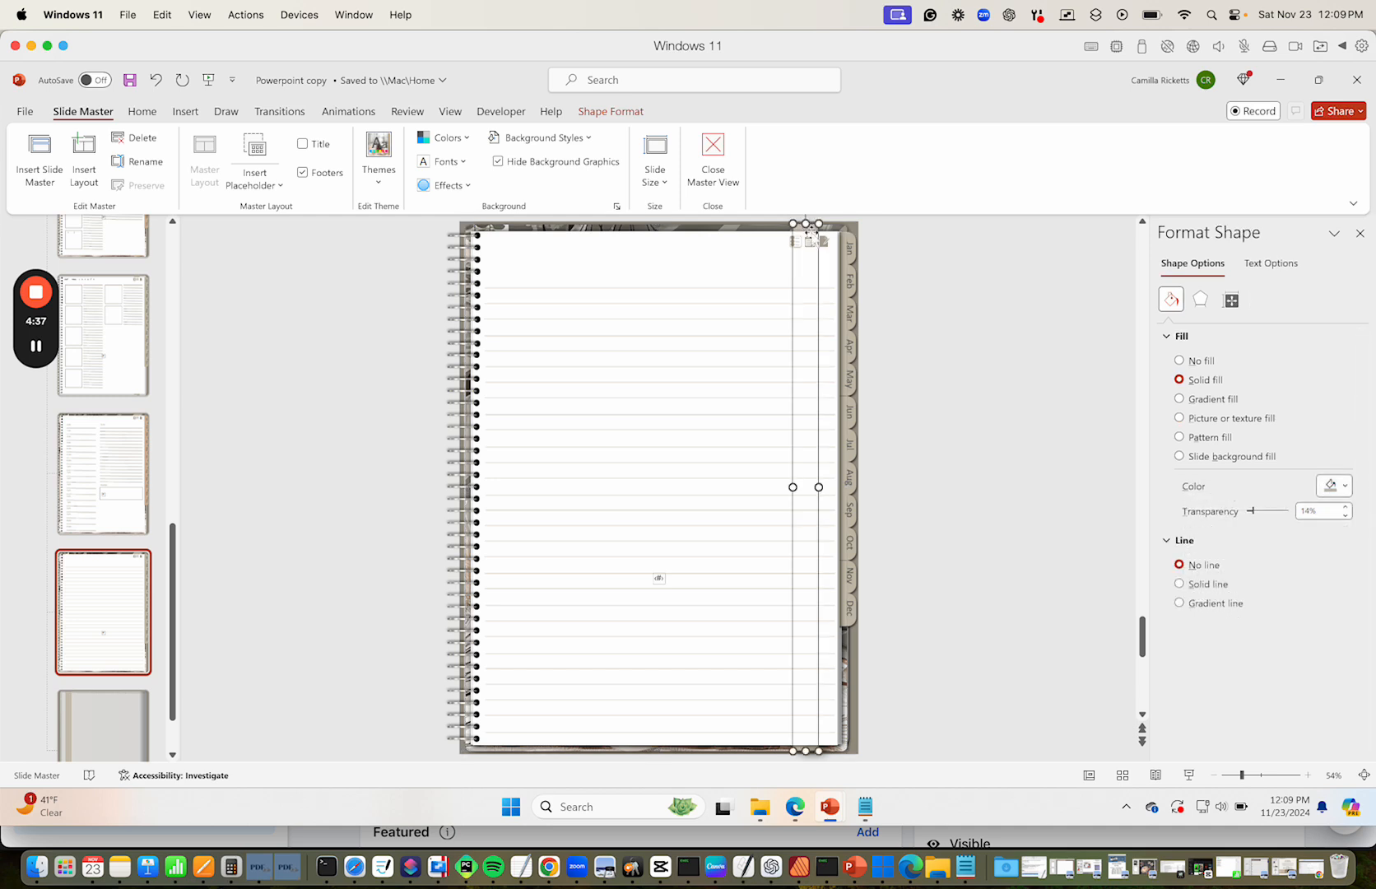
click(1344, 486)
click(1245, 718)
click(852, 240)
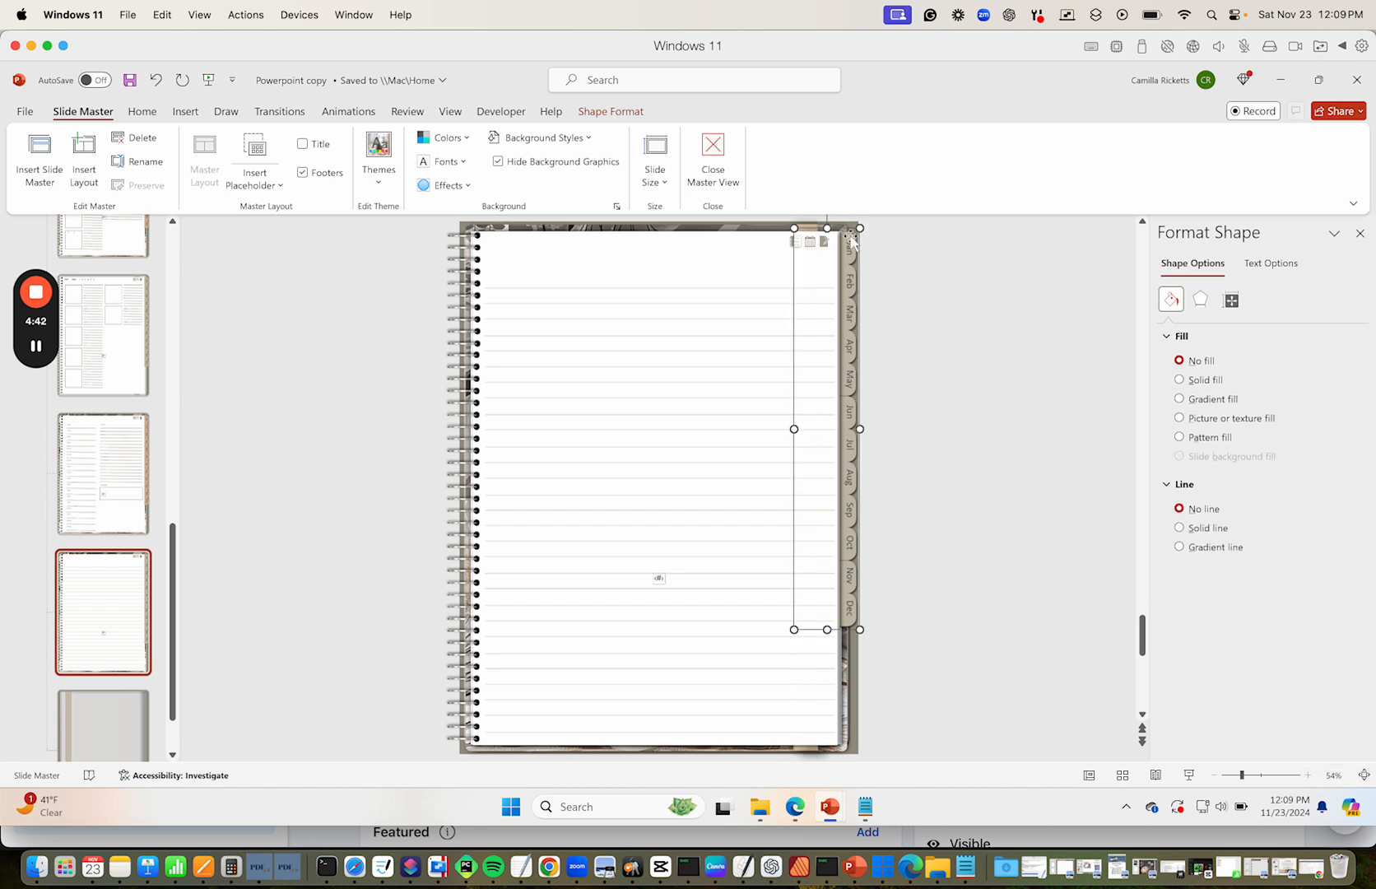
click(1201, 380)
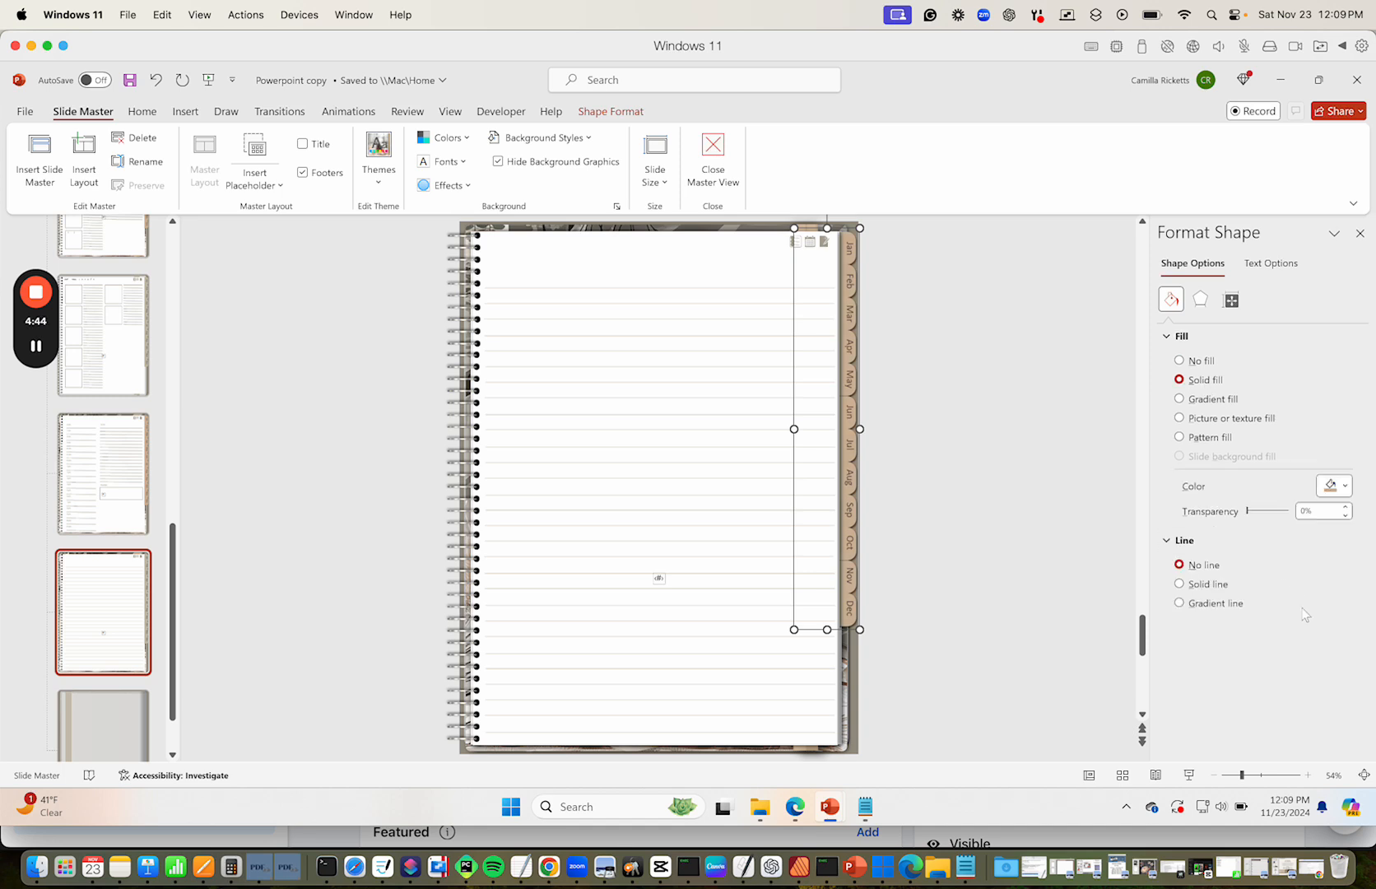
On the last layout, the plain back cover, apply the picture fill to the large cover shape
click(124, 714)
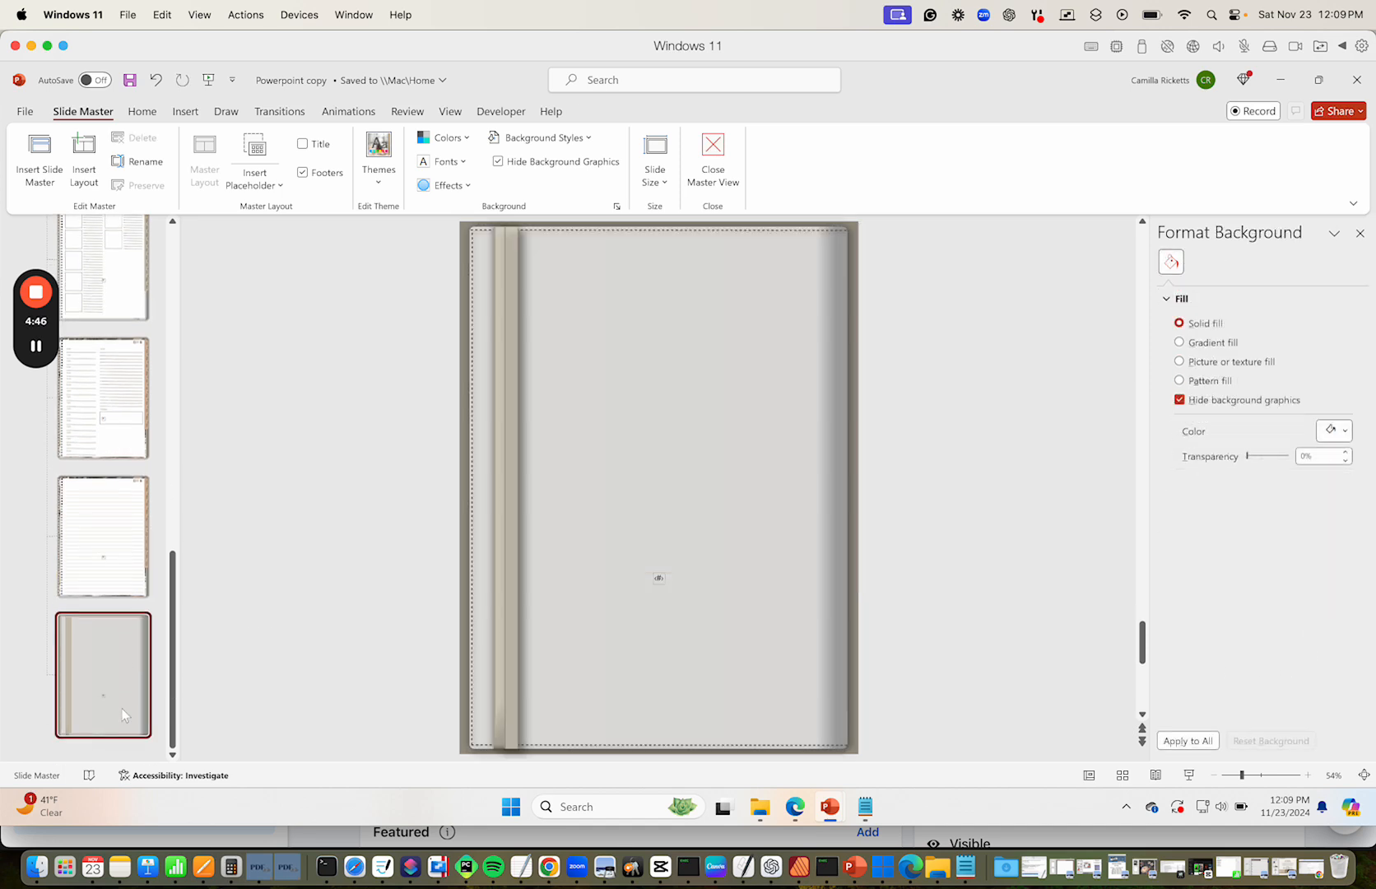
click(602, 504)
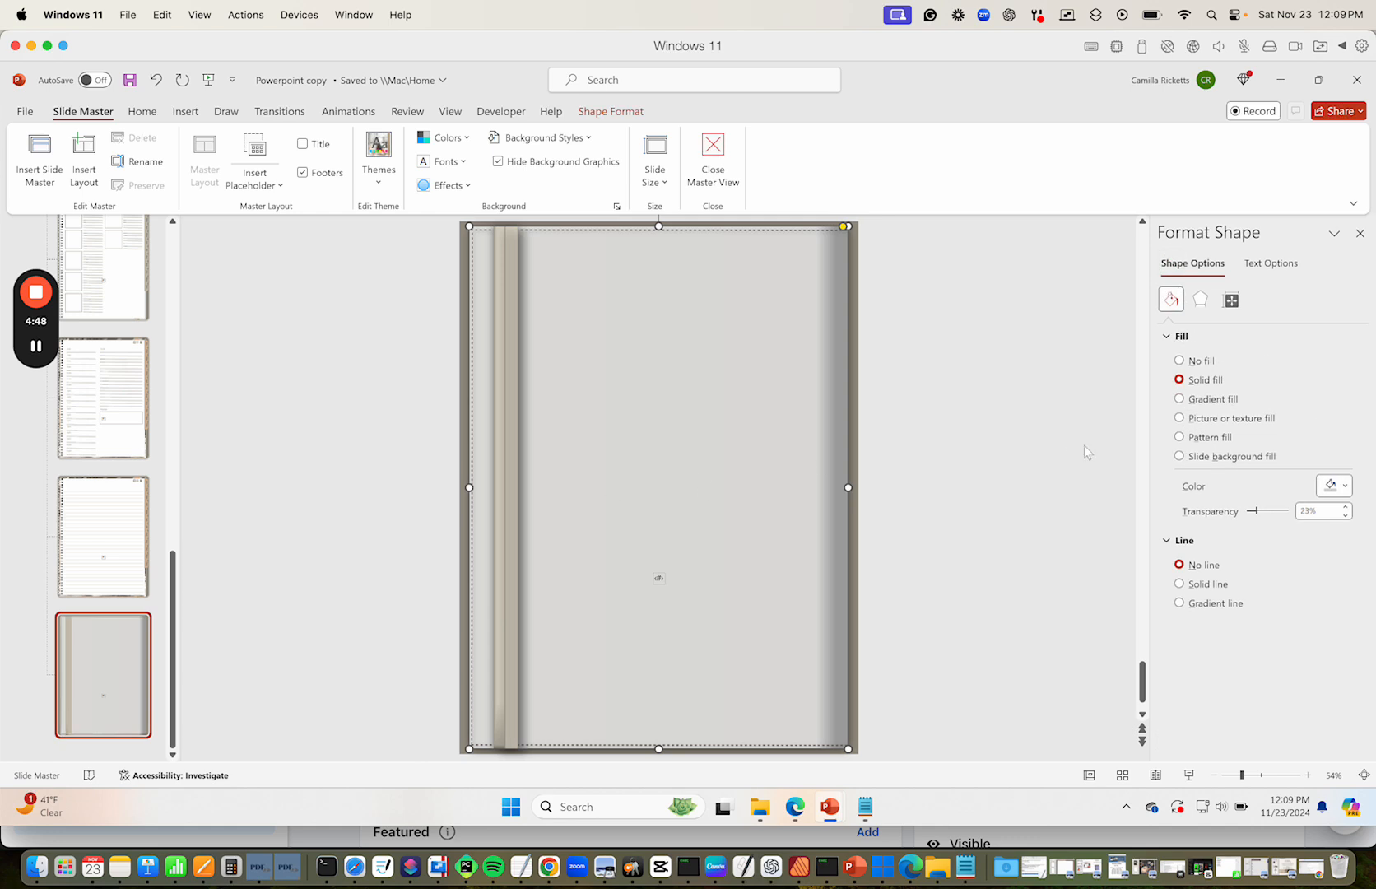
click(1234, 422)
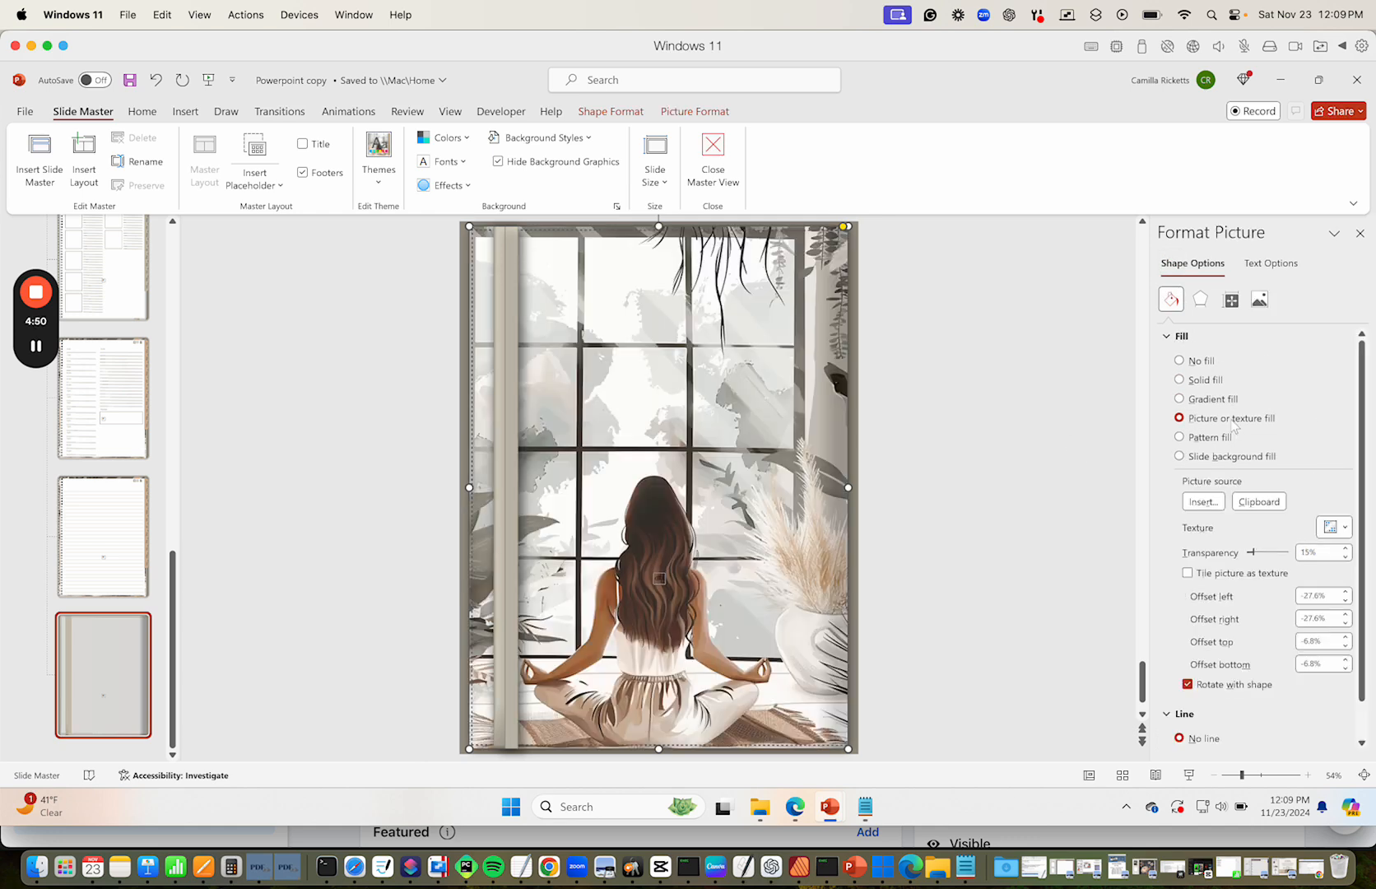
Fill the vertical band on the back cover layout with the recent tan color and deselect it
click(502, 444)
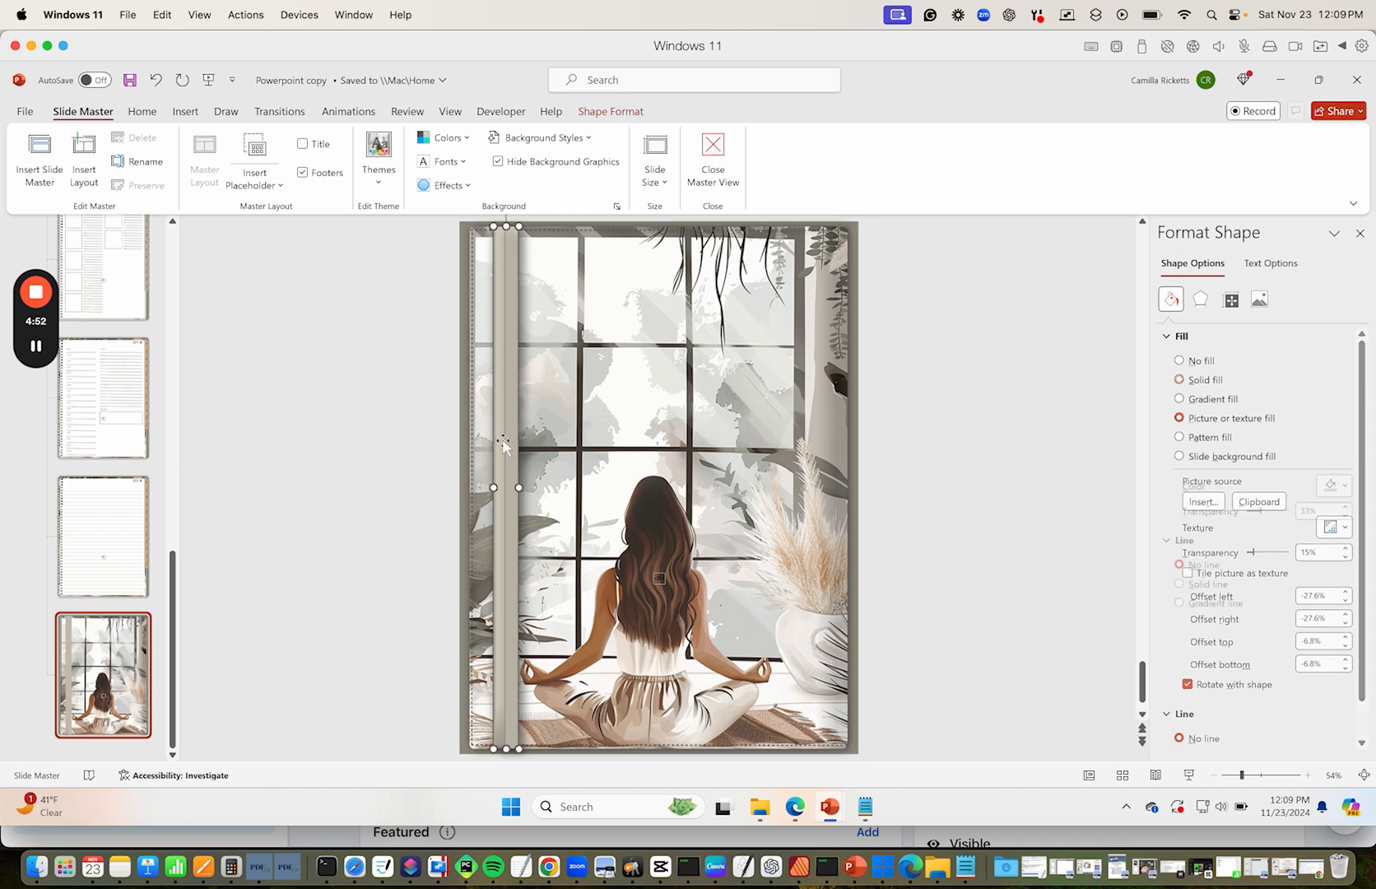
click(1332, 486)
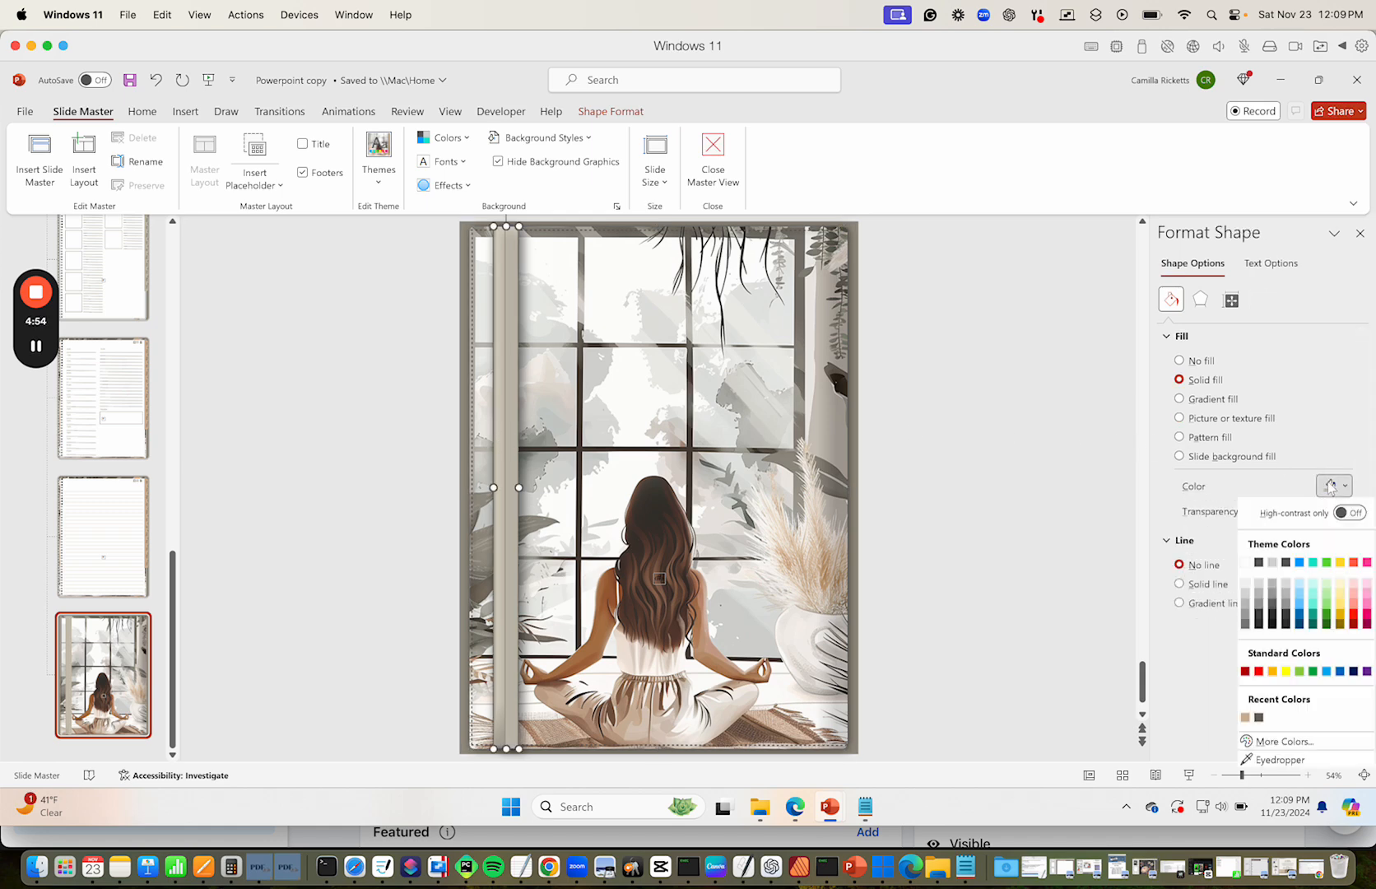
click(1245, 718)
click(1079, 646)
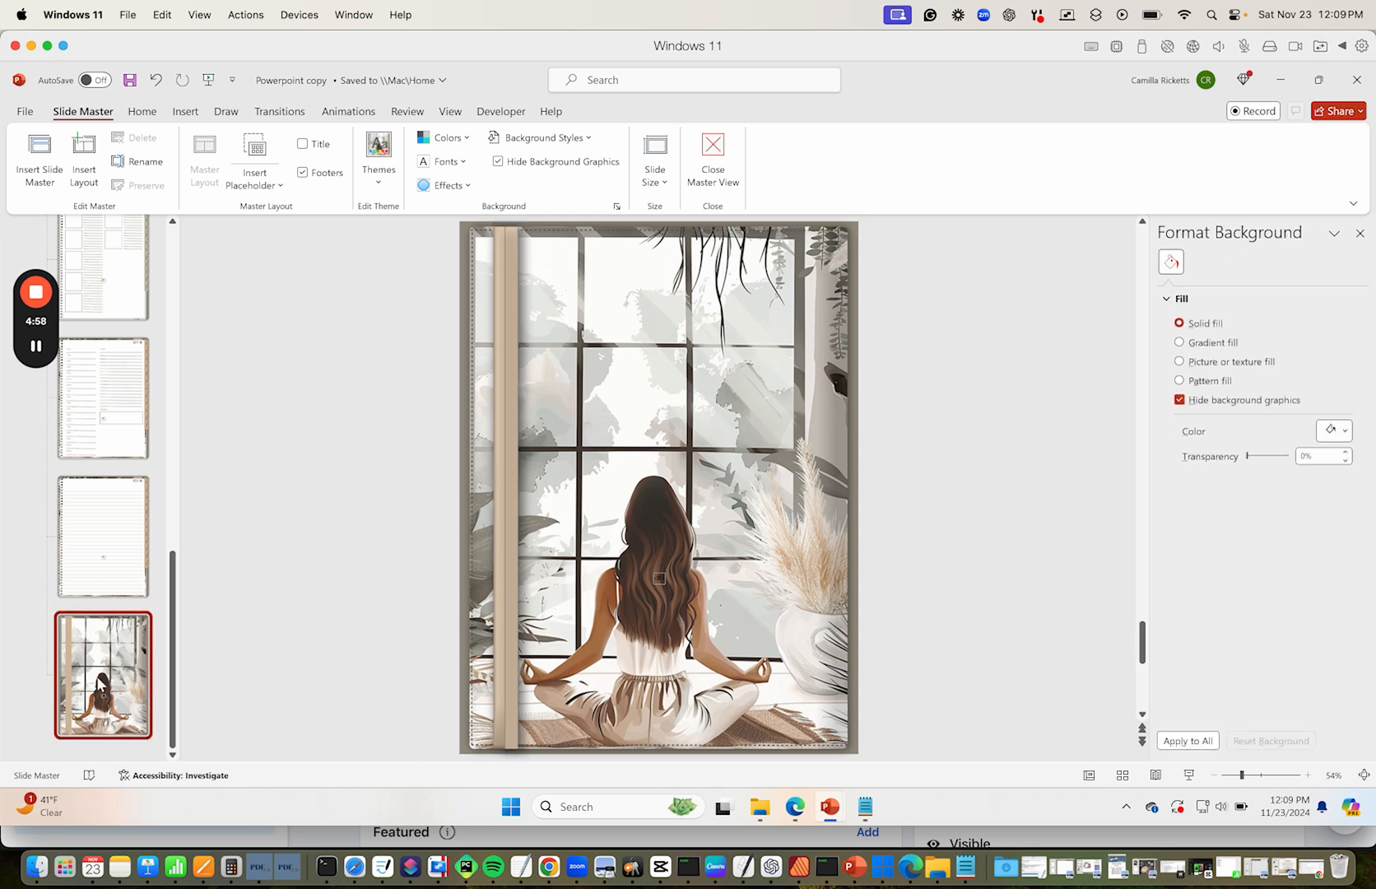
Close the slide master view and check the restyled yearly calendar slide and the monthly slides after it
click(710, 162)
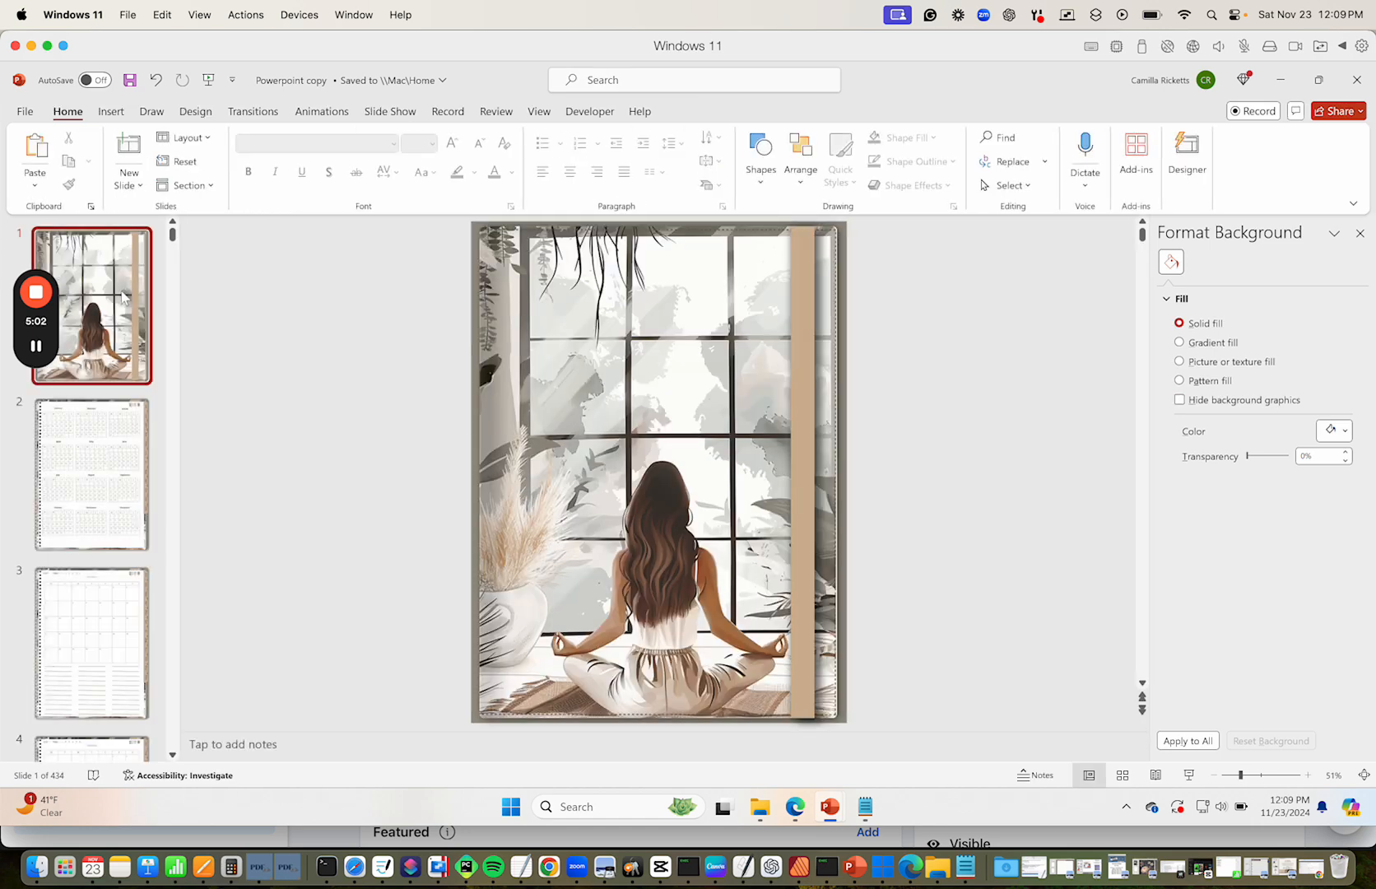
click(82, 461)
scroll(94, 428, down, 3)
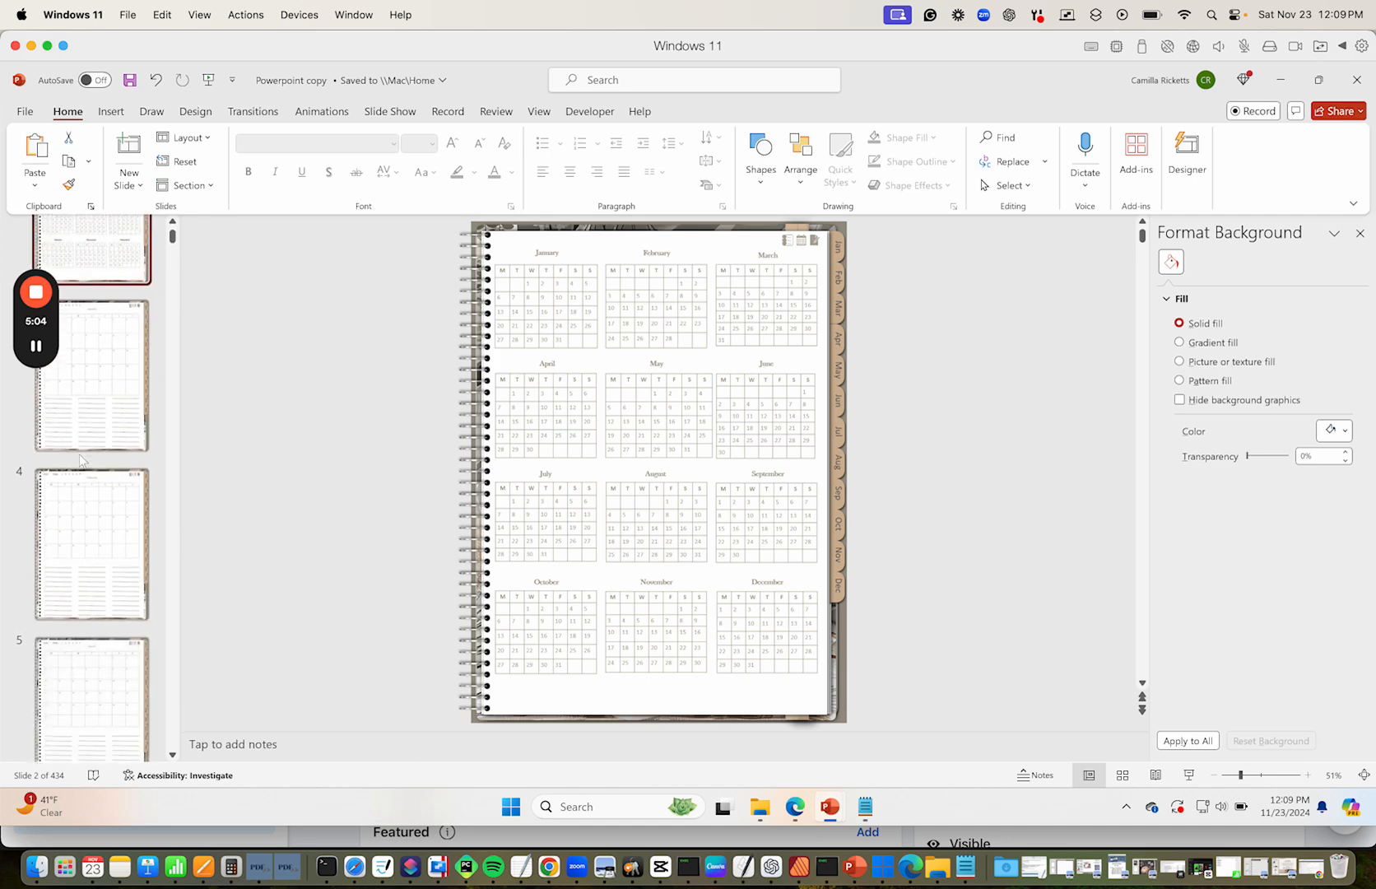
Look through the restyled monthly calendar slides, from January to the end of the year
click(103, 397)
scroll(98, 400, down, 3)
click(98, 393)
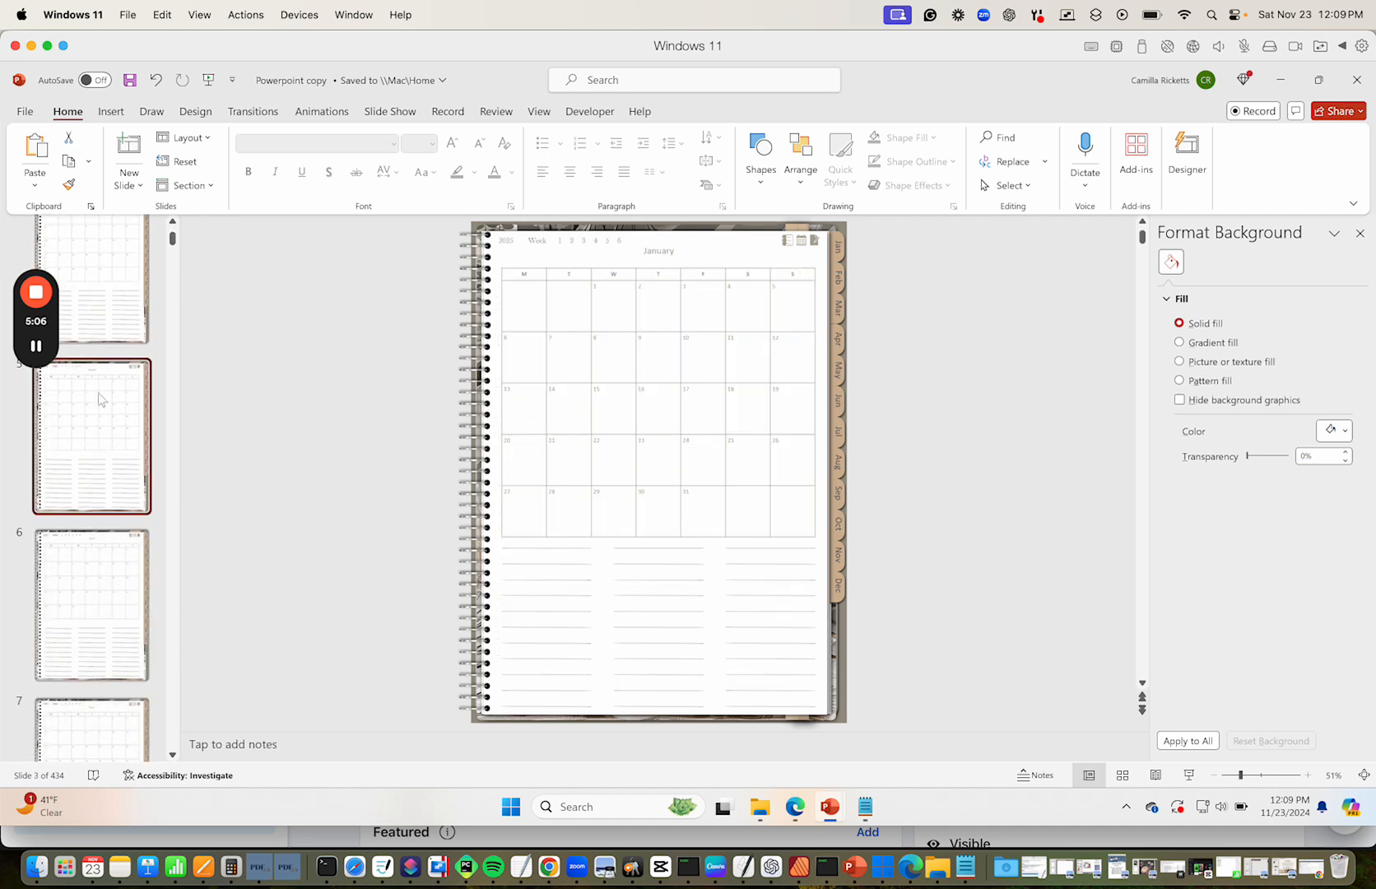
scroll(98, 393, down, 3)
click(98, 392)
scroll(98, 395, down, 3)
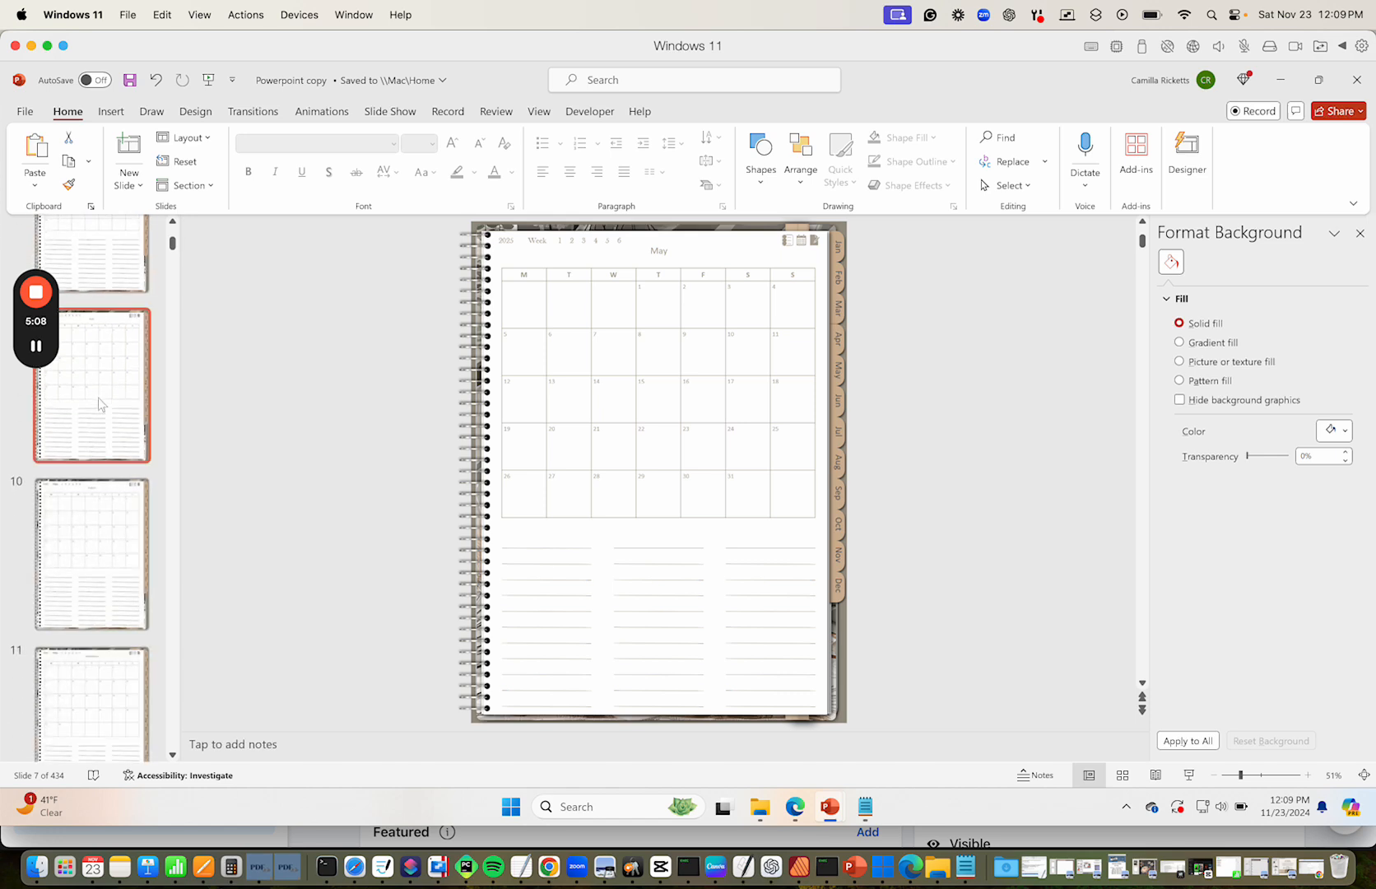
click(98, 400)
scroll(98, 397, down, 3)
click(98, 397)
scroll(98, 396, down, 3)
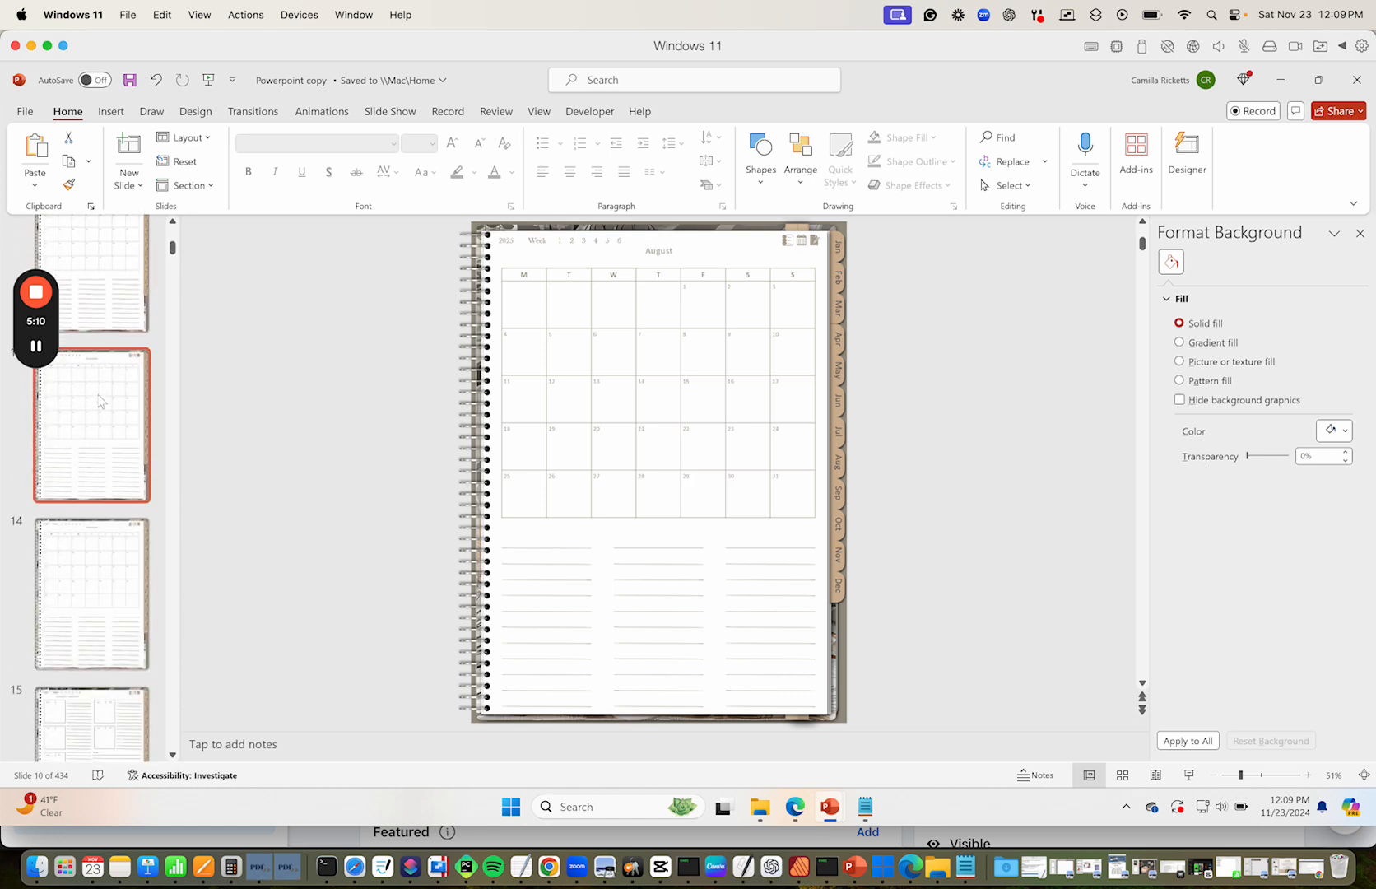
click(101, 392)
scroll(100, 387, down, 5)
Check the restyled weekly slides, starting with the first weeks of January and continuing through the year
click(98, 390)
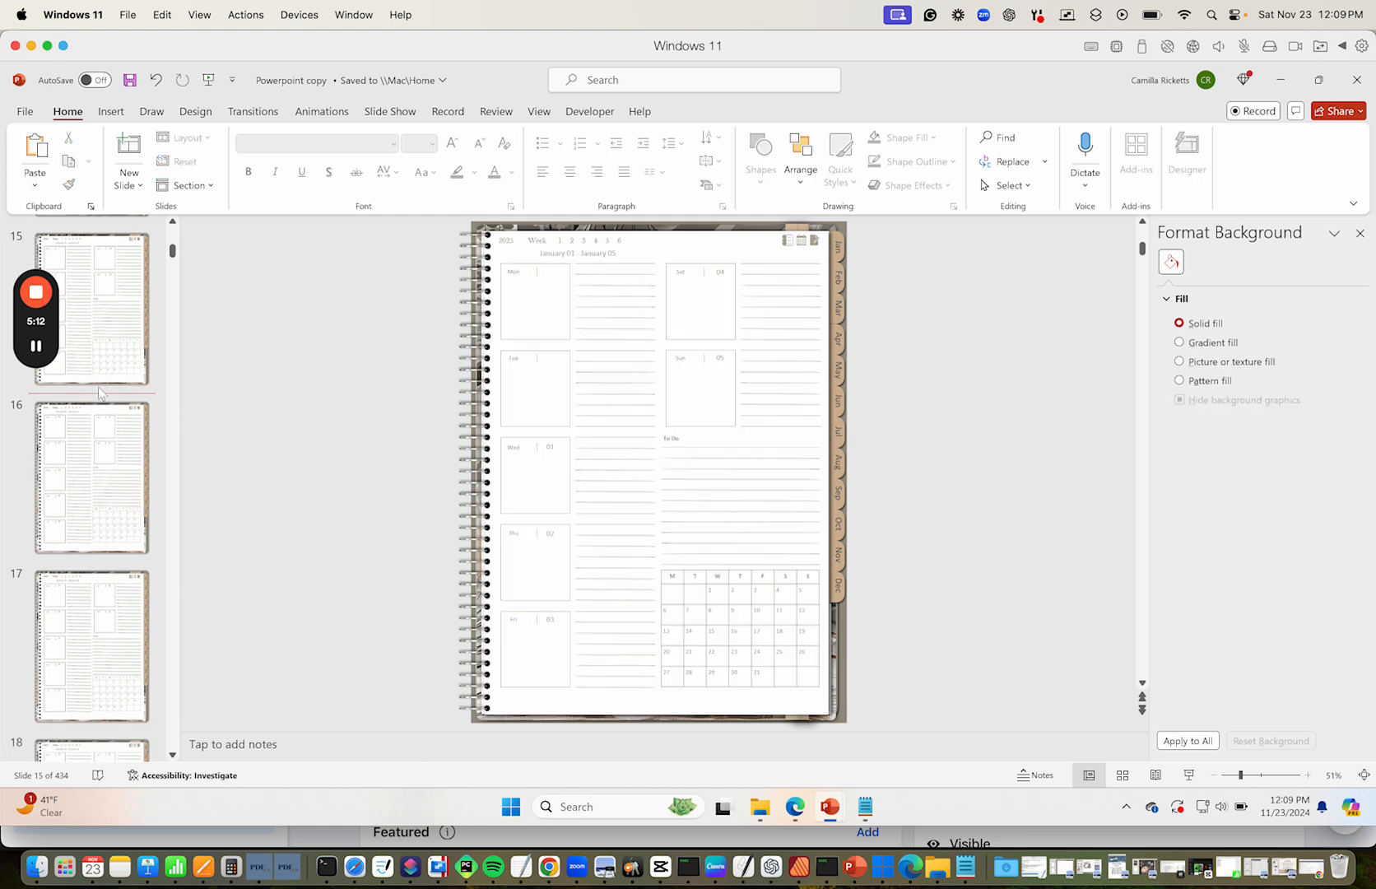
click(91, 444)
scroll(90, 440, down, 3)
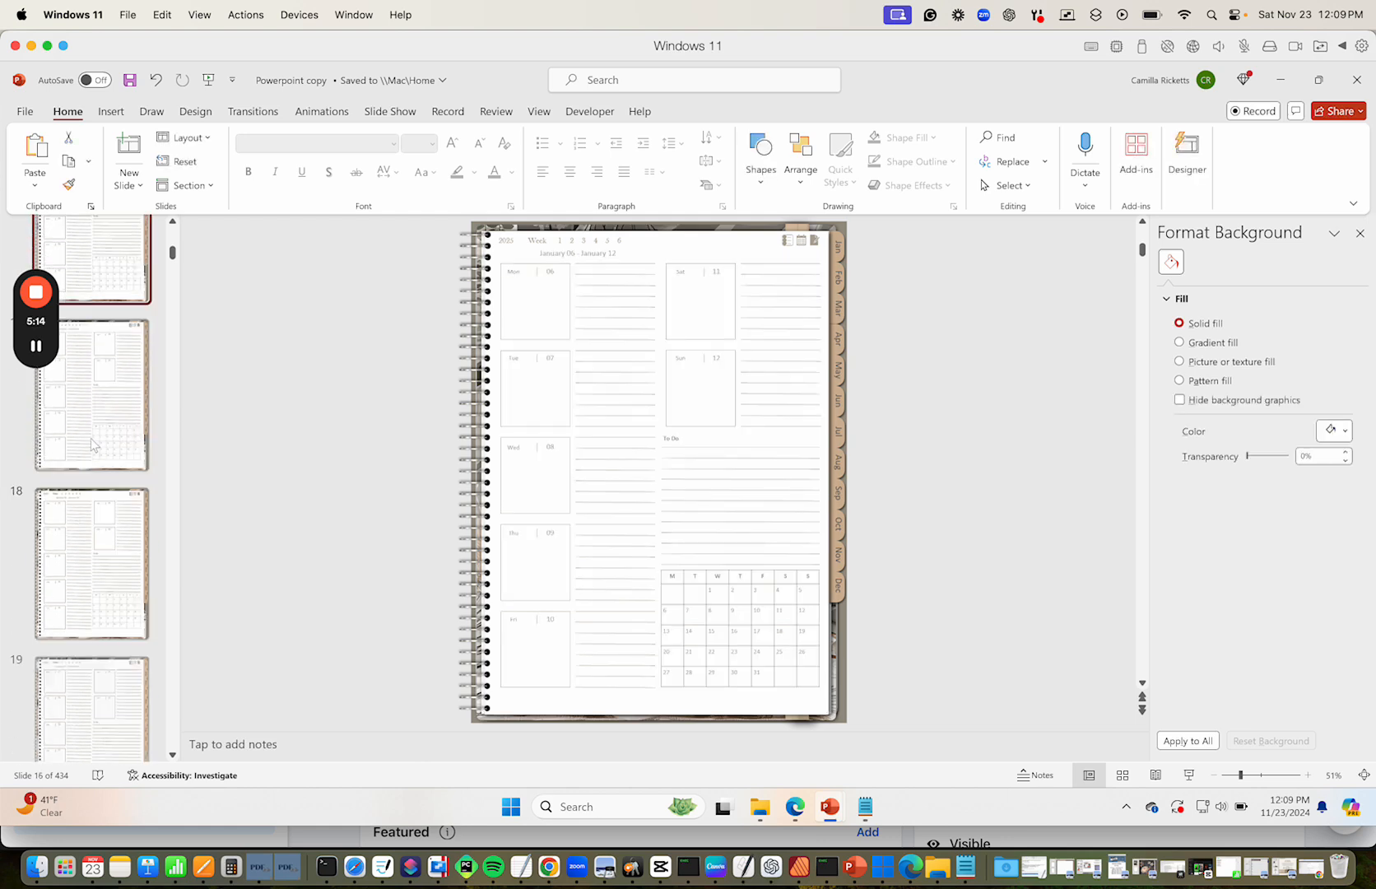
click(92, 442)
scroll(92, 444, down, 2)
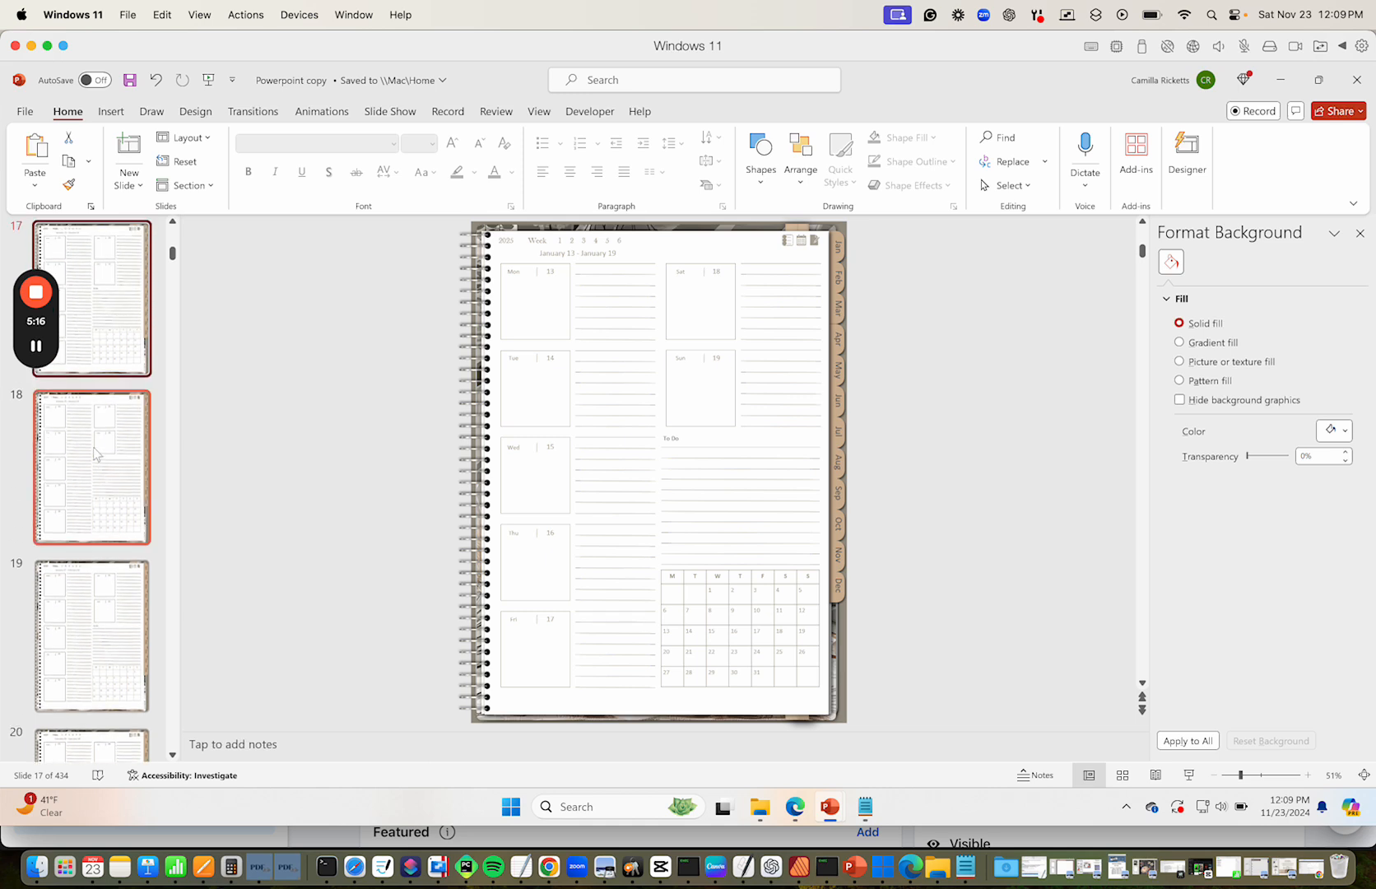
scroll(96, 453, down, 8)
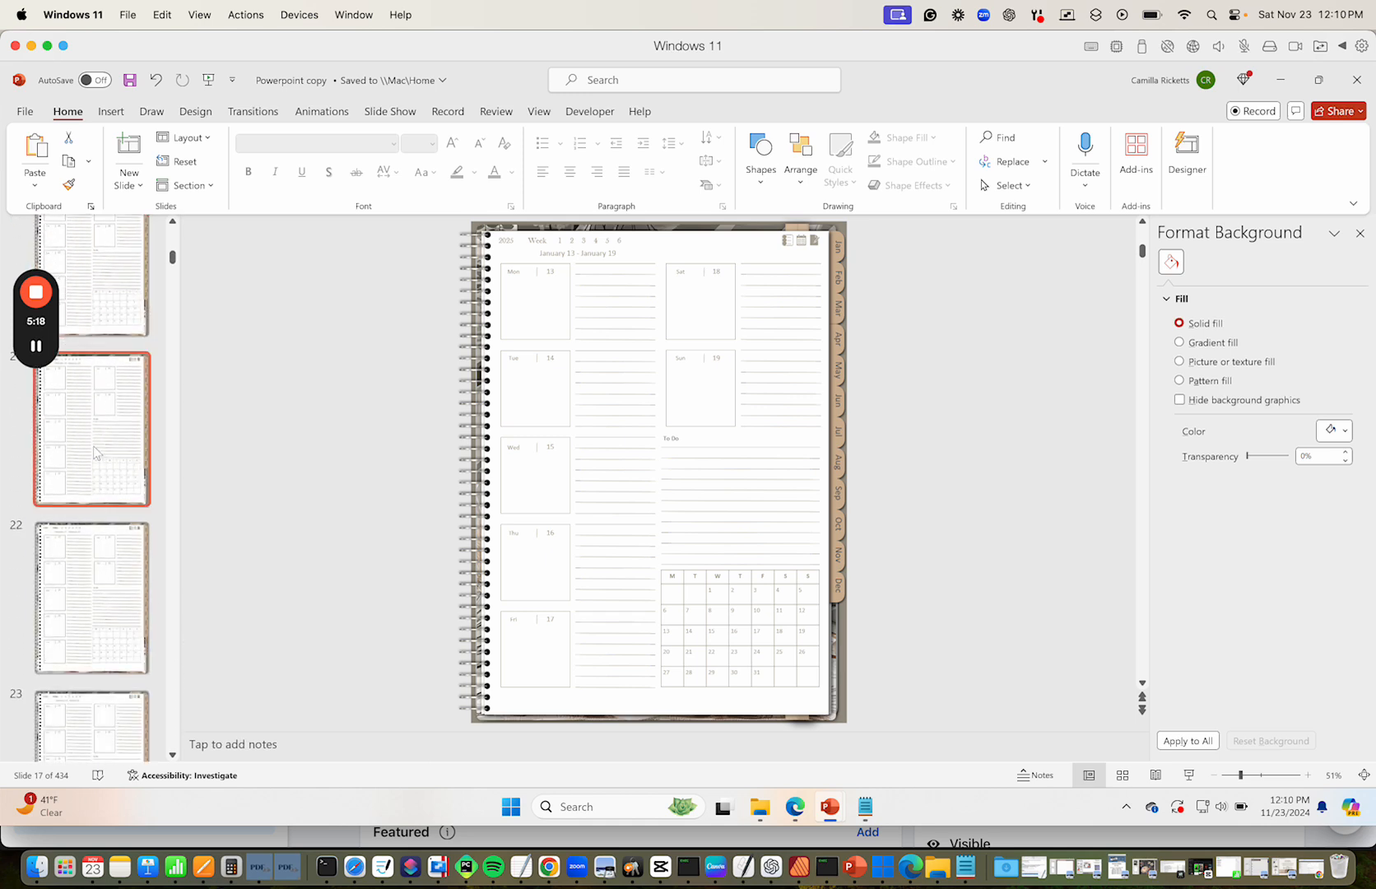
scroll(96, 452, down, 4)
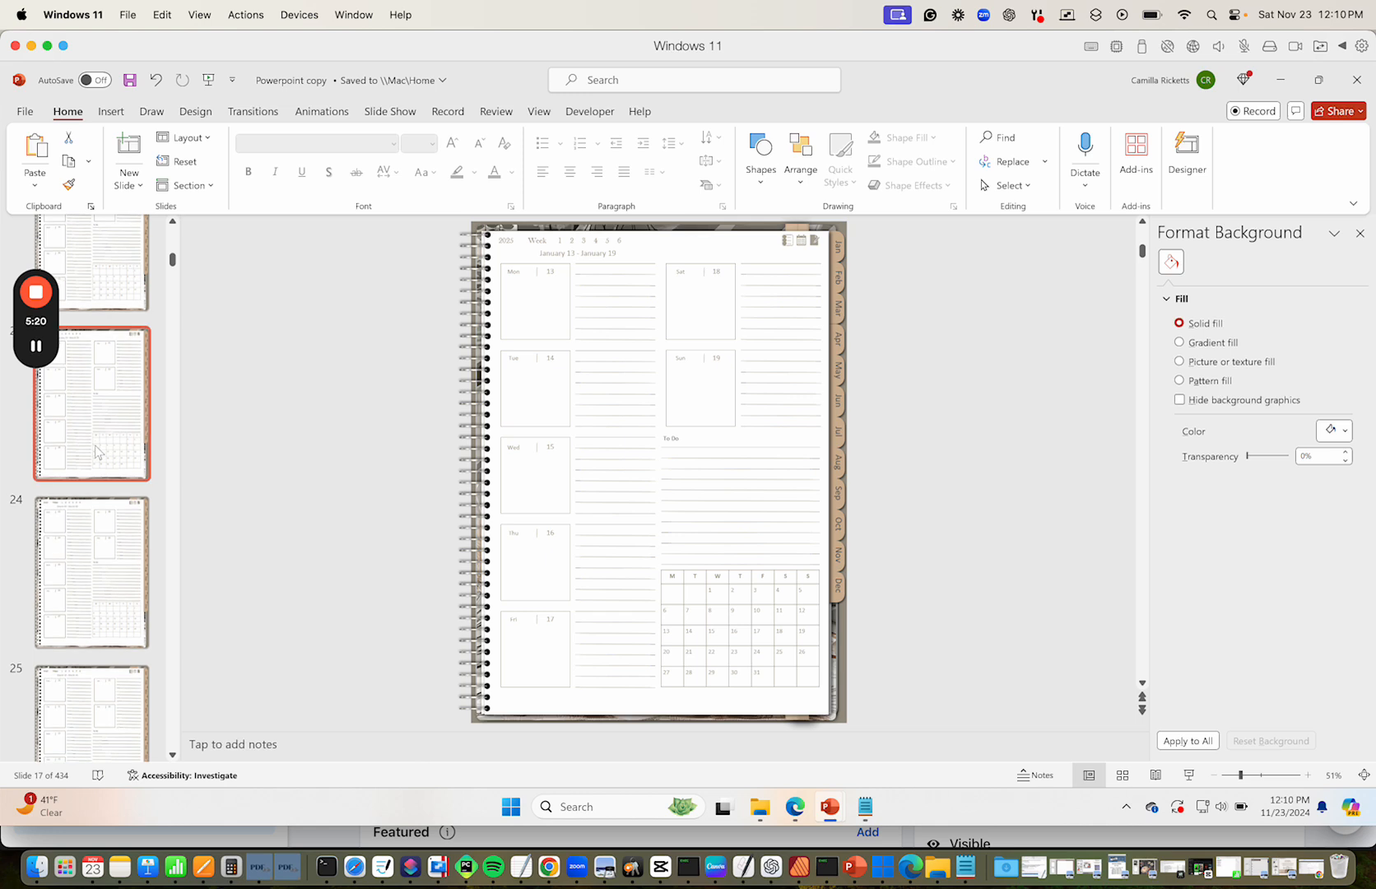
scroll(96, 451, down, 4)
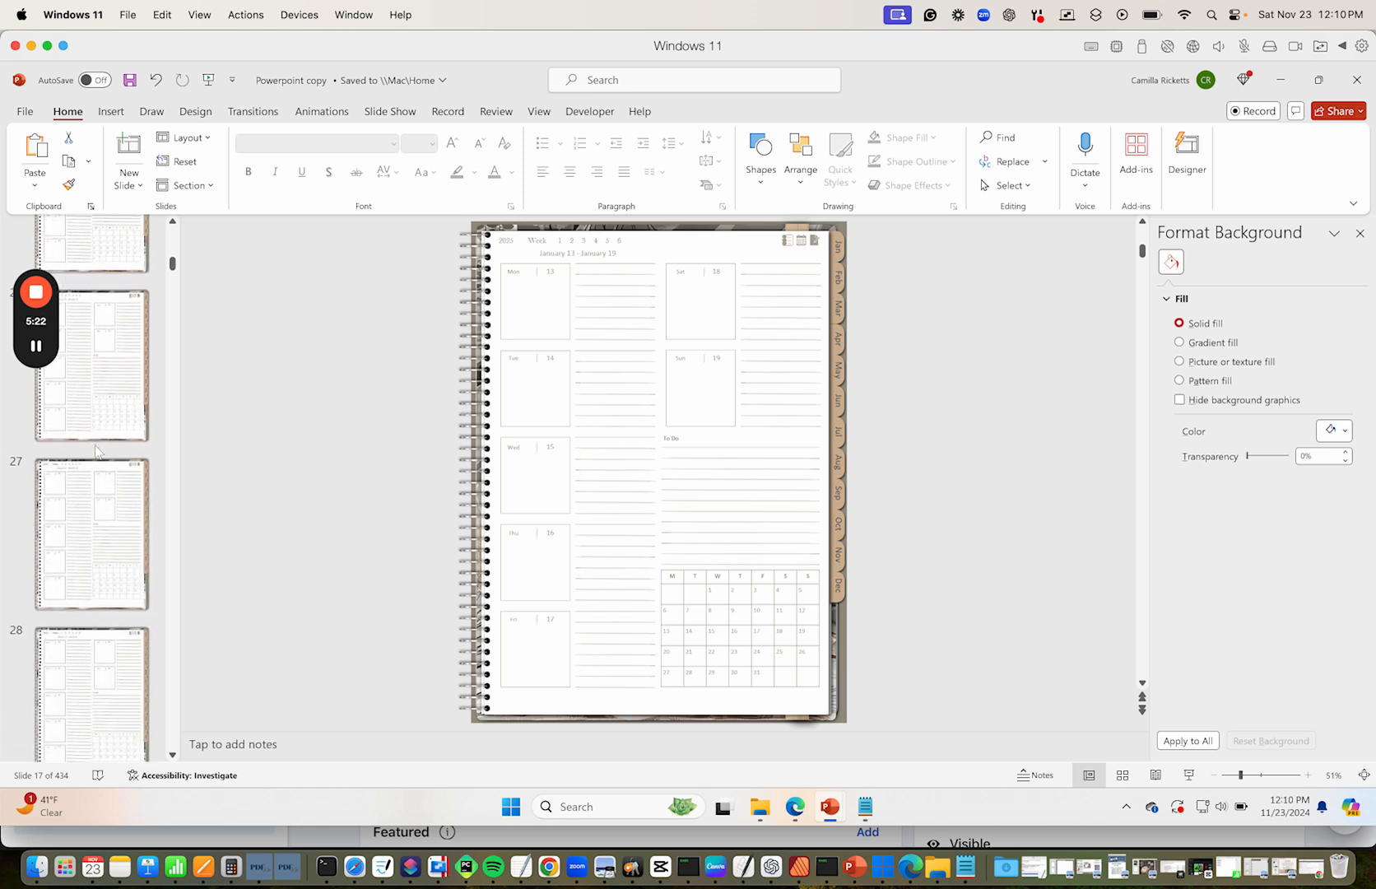
scroll(99, 448, down, 8)
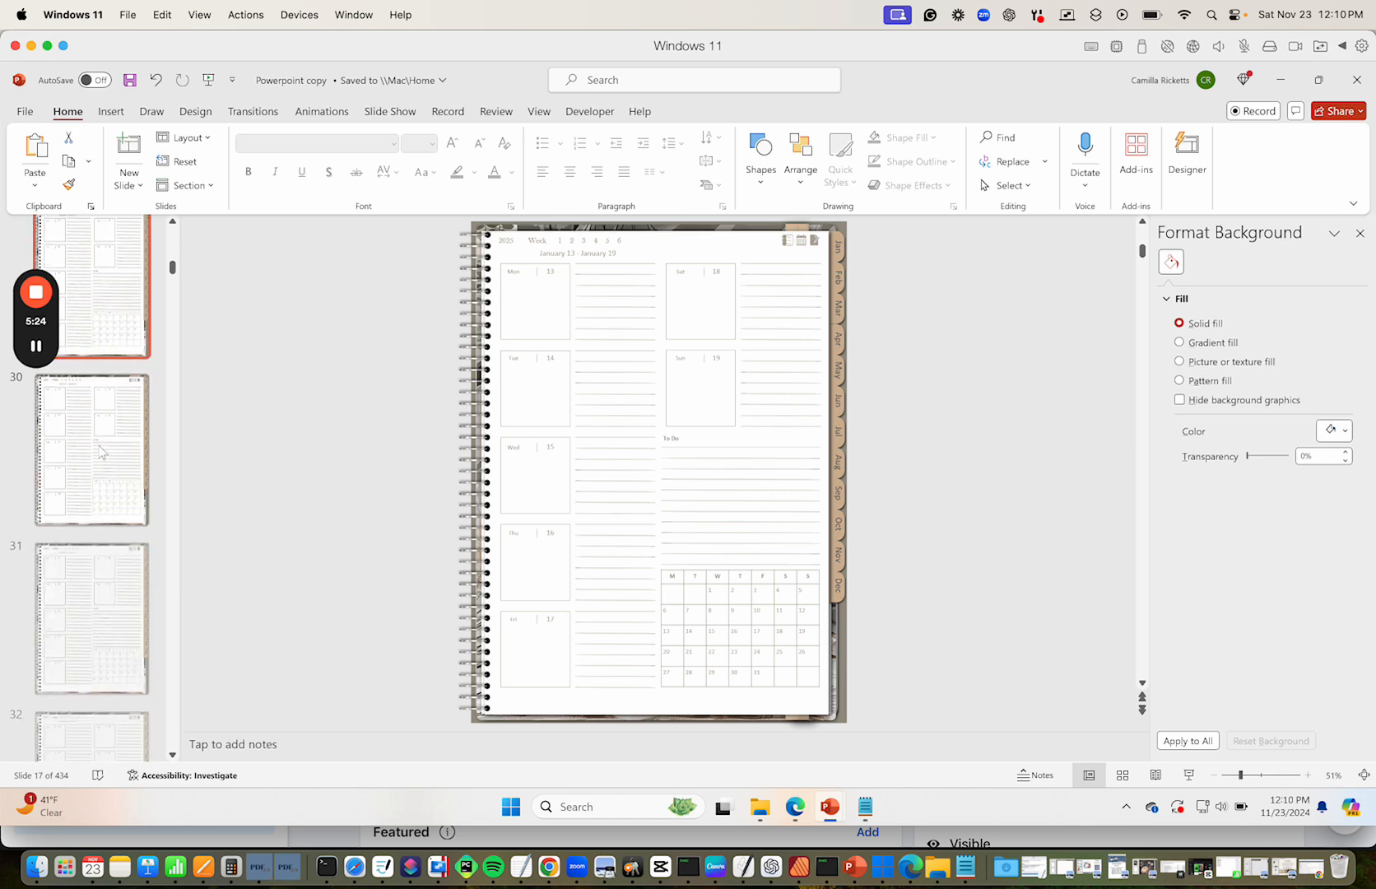
scroll(101, 451, down, 20)
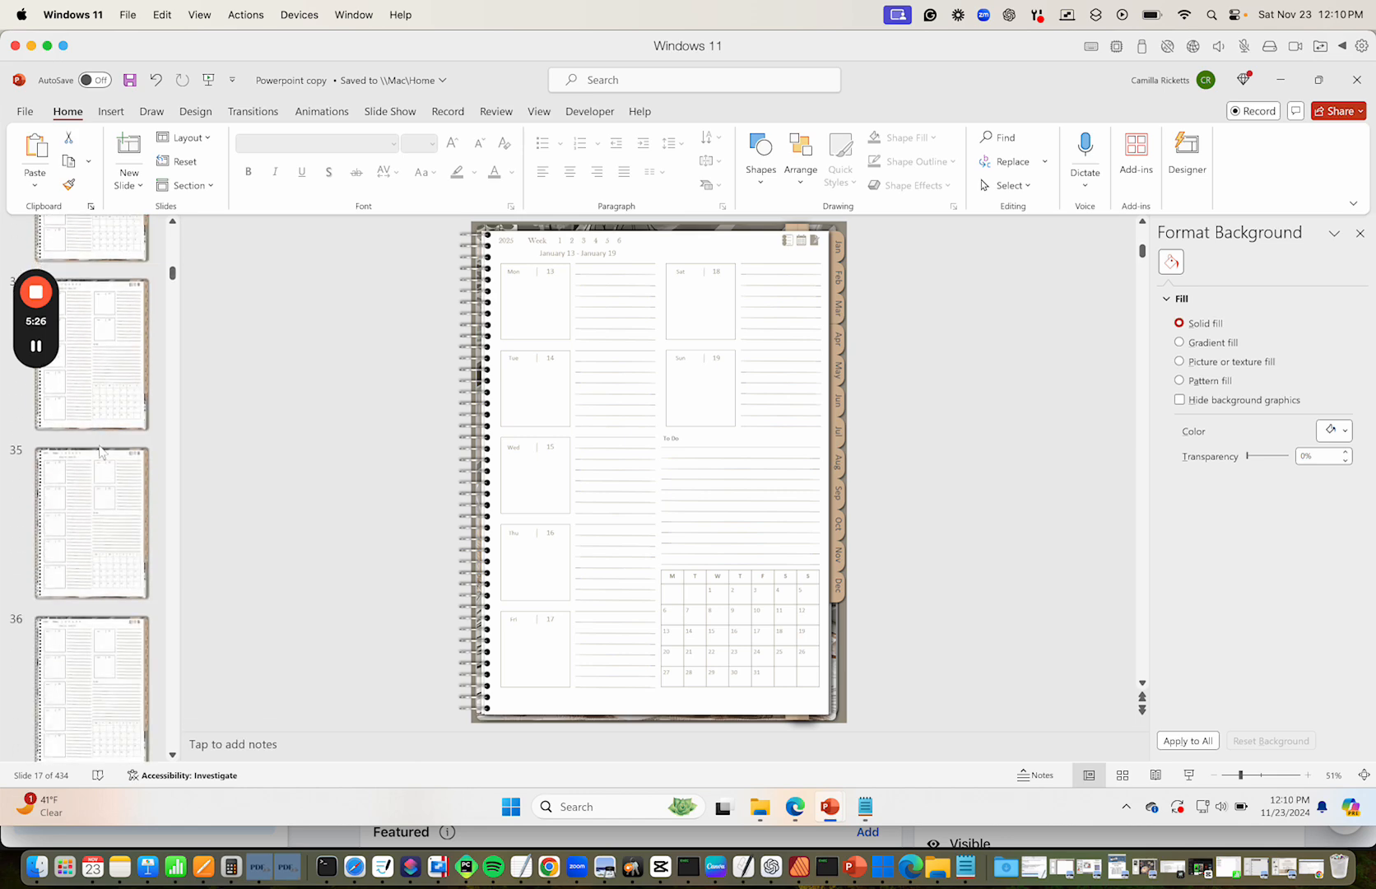
scroll(99, 451, down, 20)
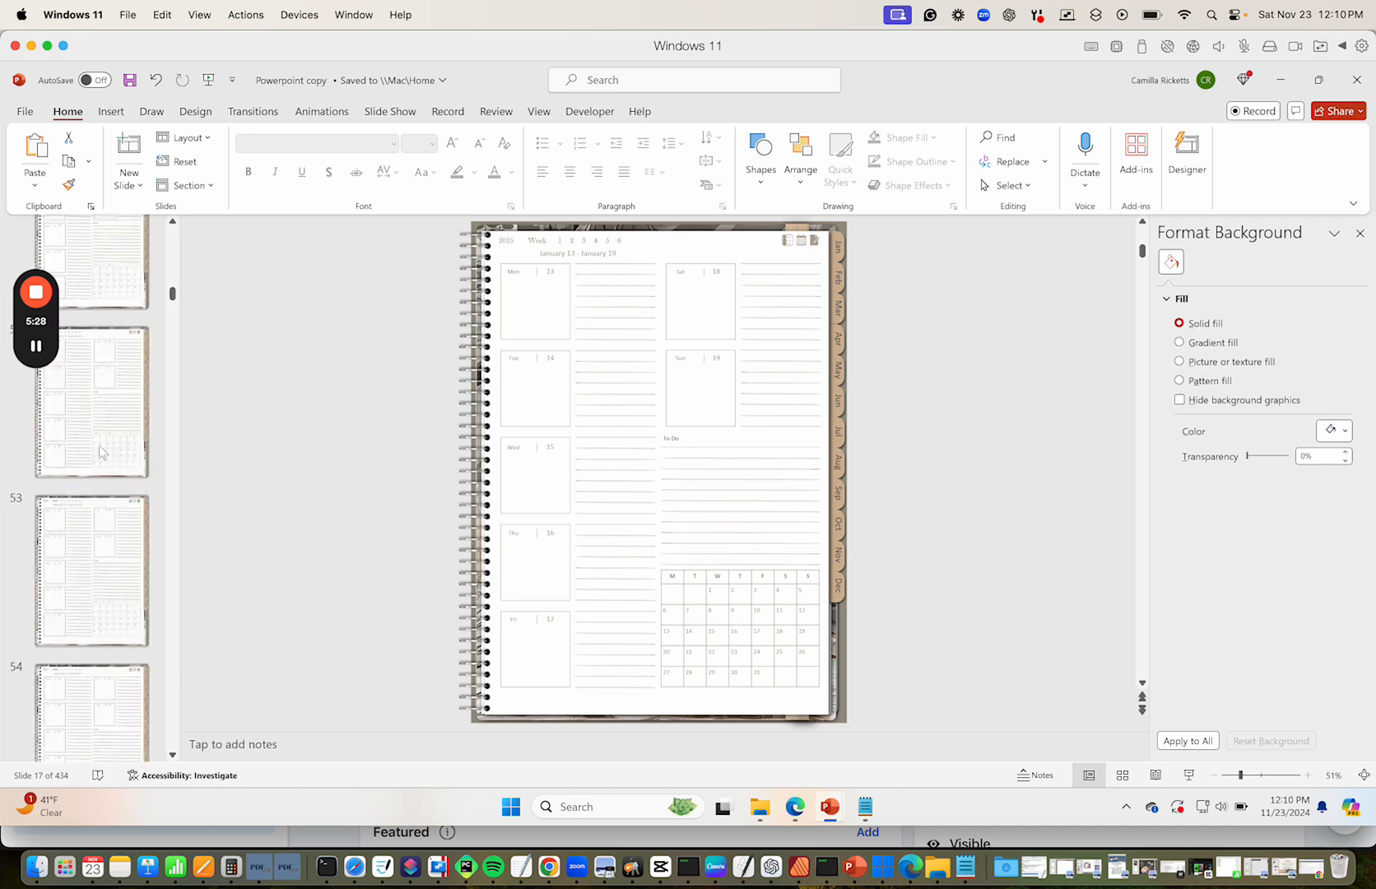
Check the weekly slides from mid-October to the last week of December, up to the first daily slide
scroll(99, 451, down, 2)
click(96, 562)
scroll(94, 561, down, 7)
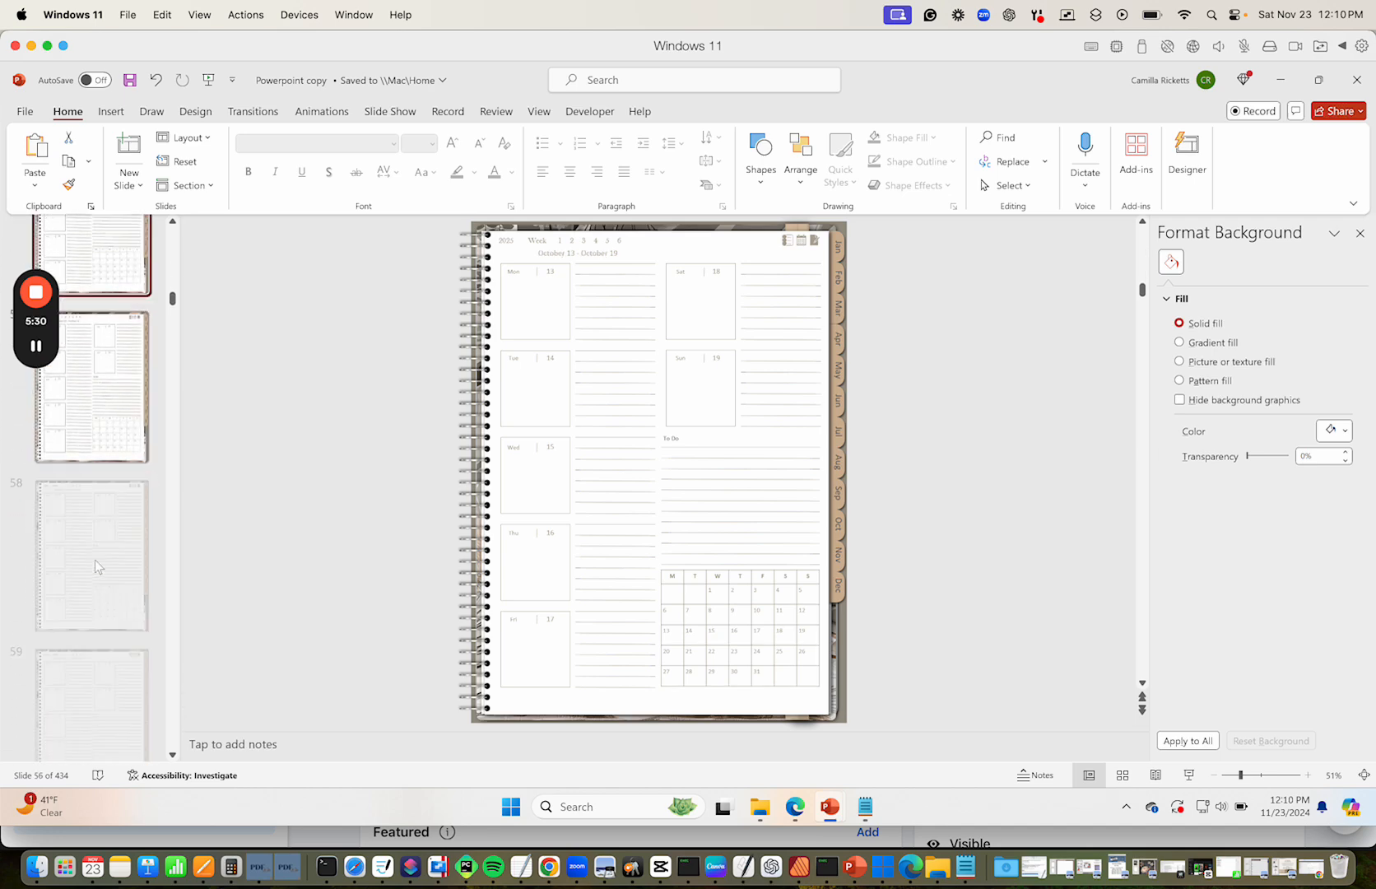
scroll(96, 564, down, 2)
click(97, 565)
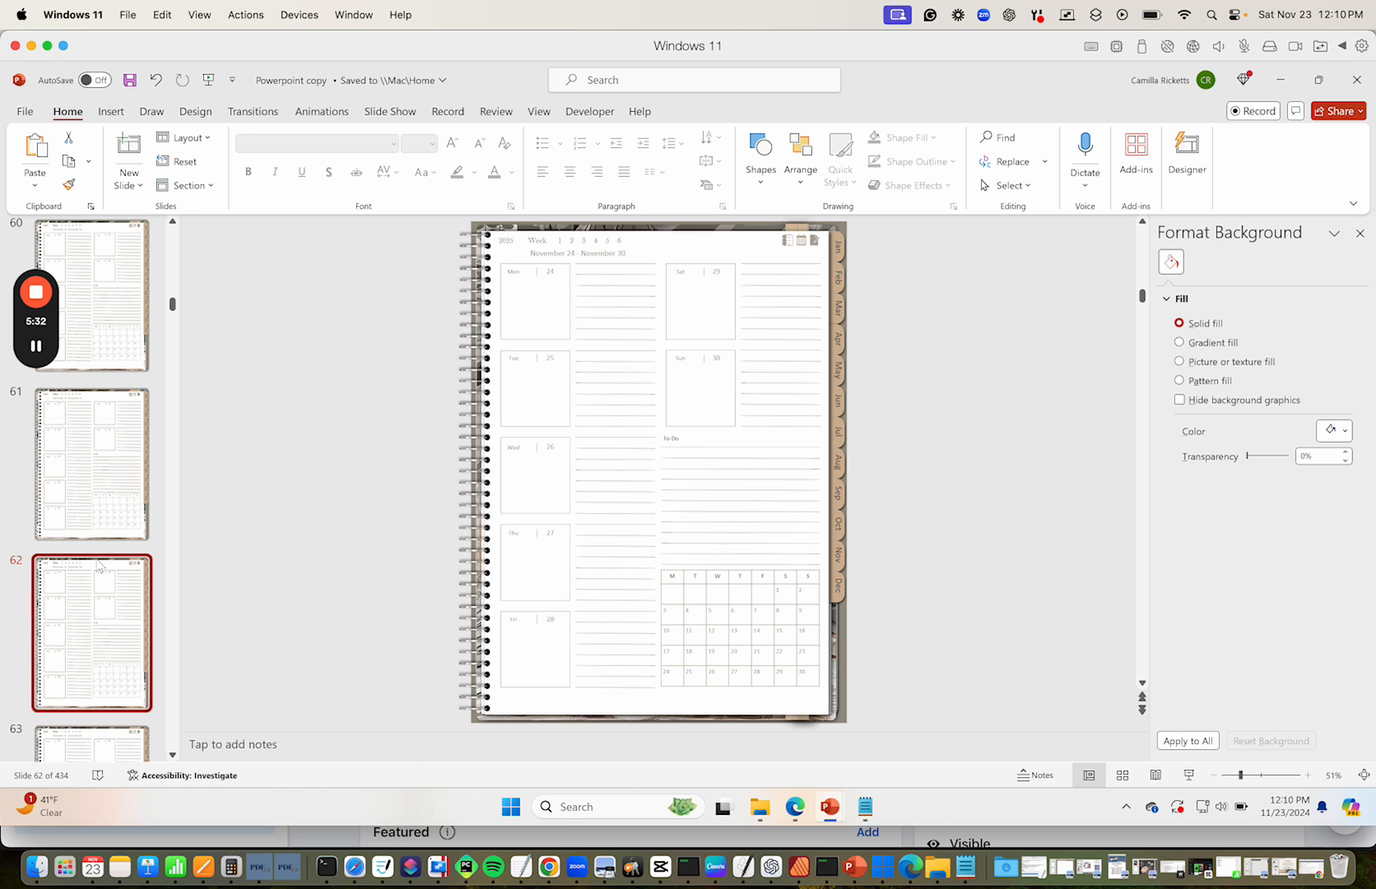
scroll(98, 566, down, 2)
scroll(98, 564, down, 2)
click(97, 564)
scroll(99, 565, down, 5)
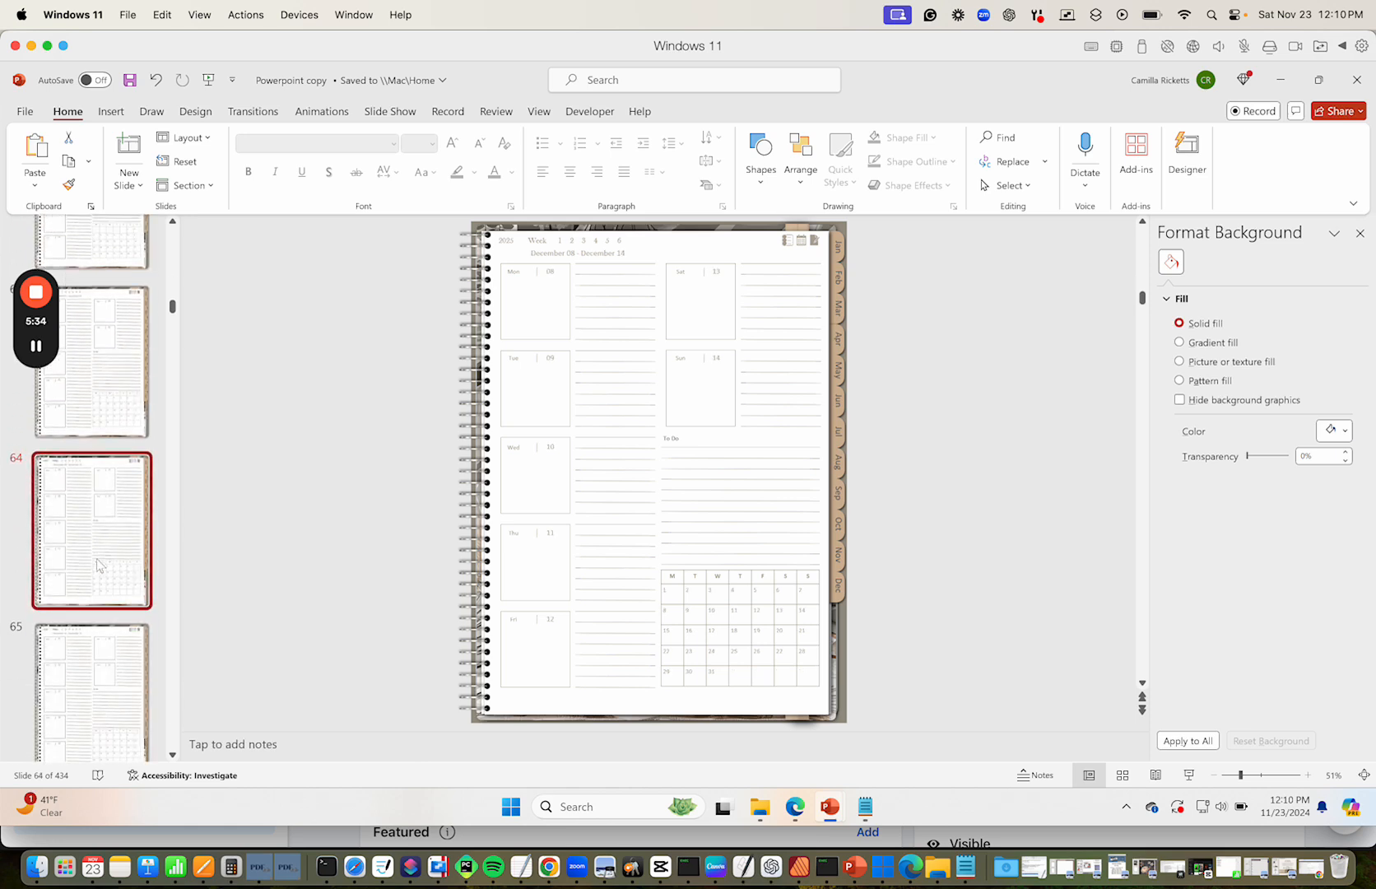
click(98, 565)
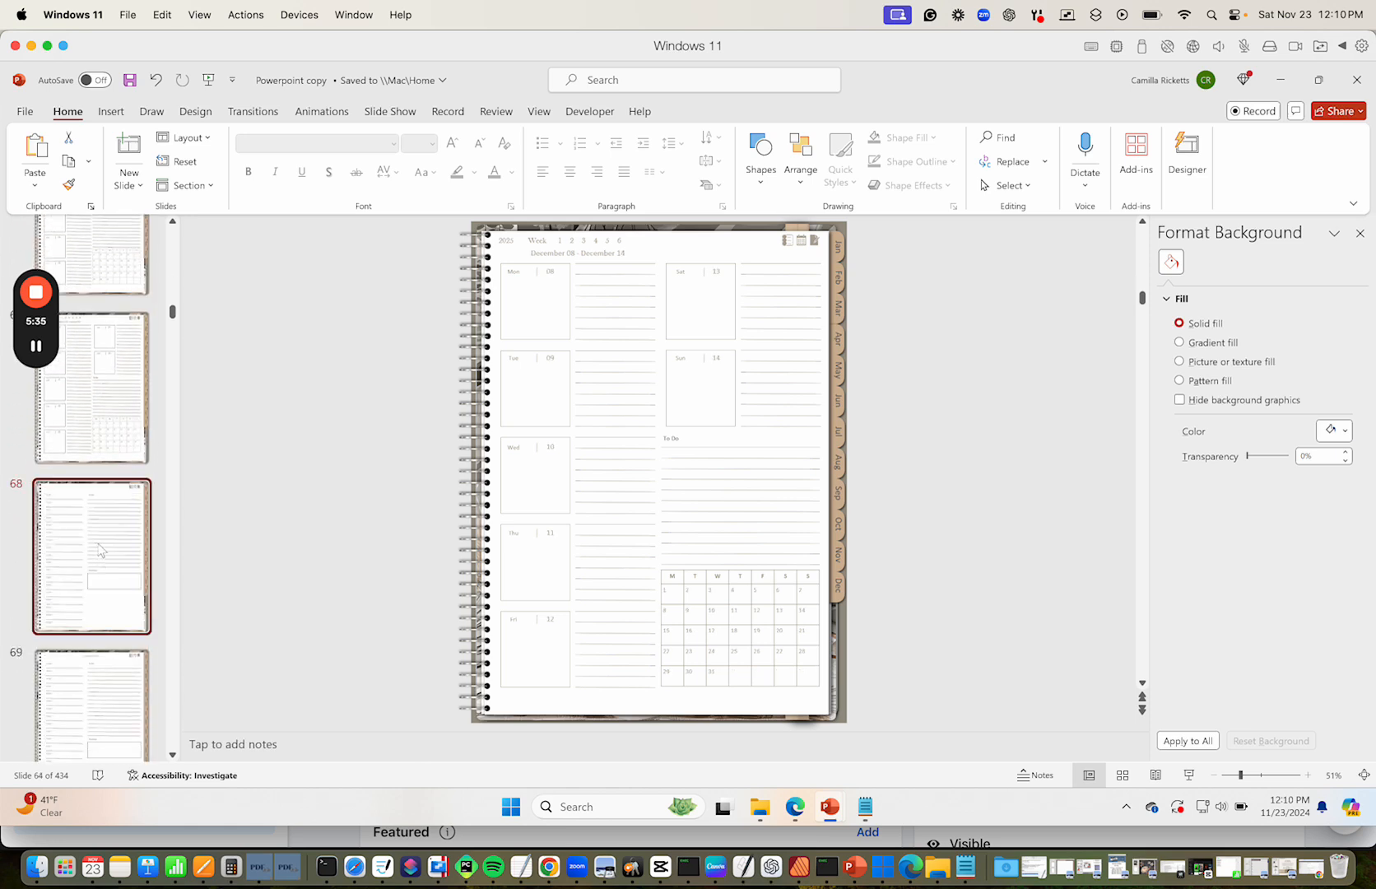
click(105, 424)
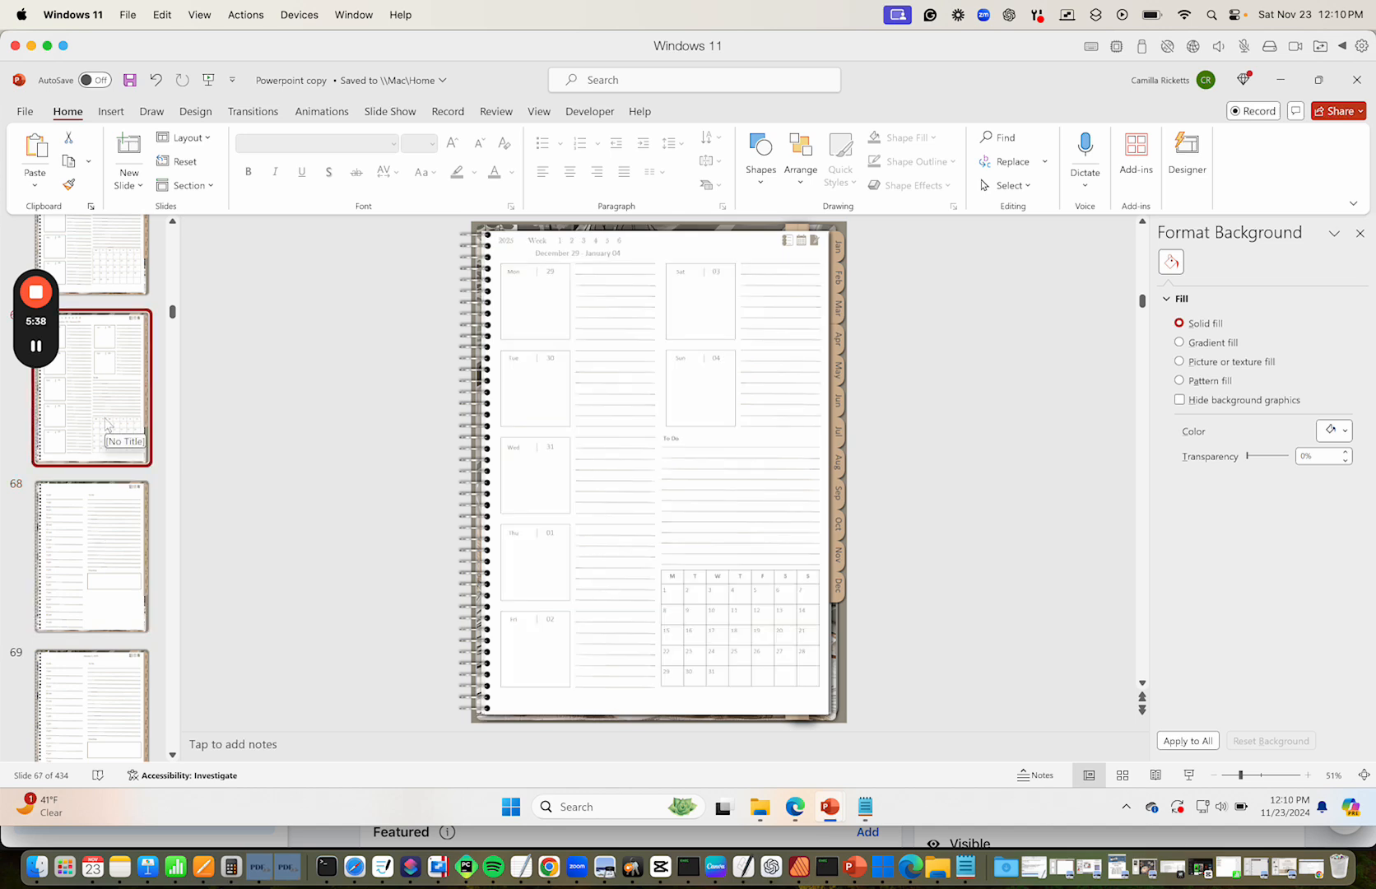
Delete the undated daily slide 68 that sits between the last weekly slide and the first dated daily slide
click(89, 552)
scroll(88, 546, down, 2)
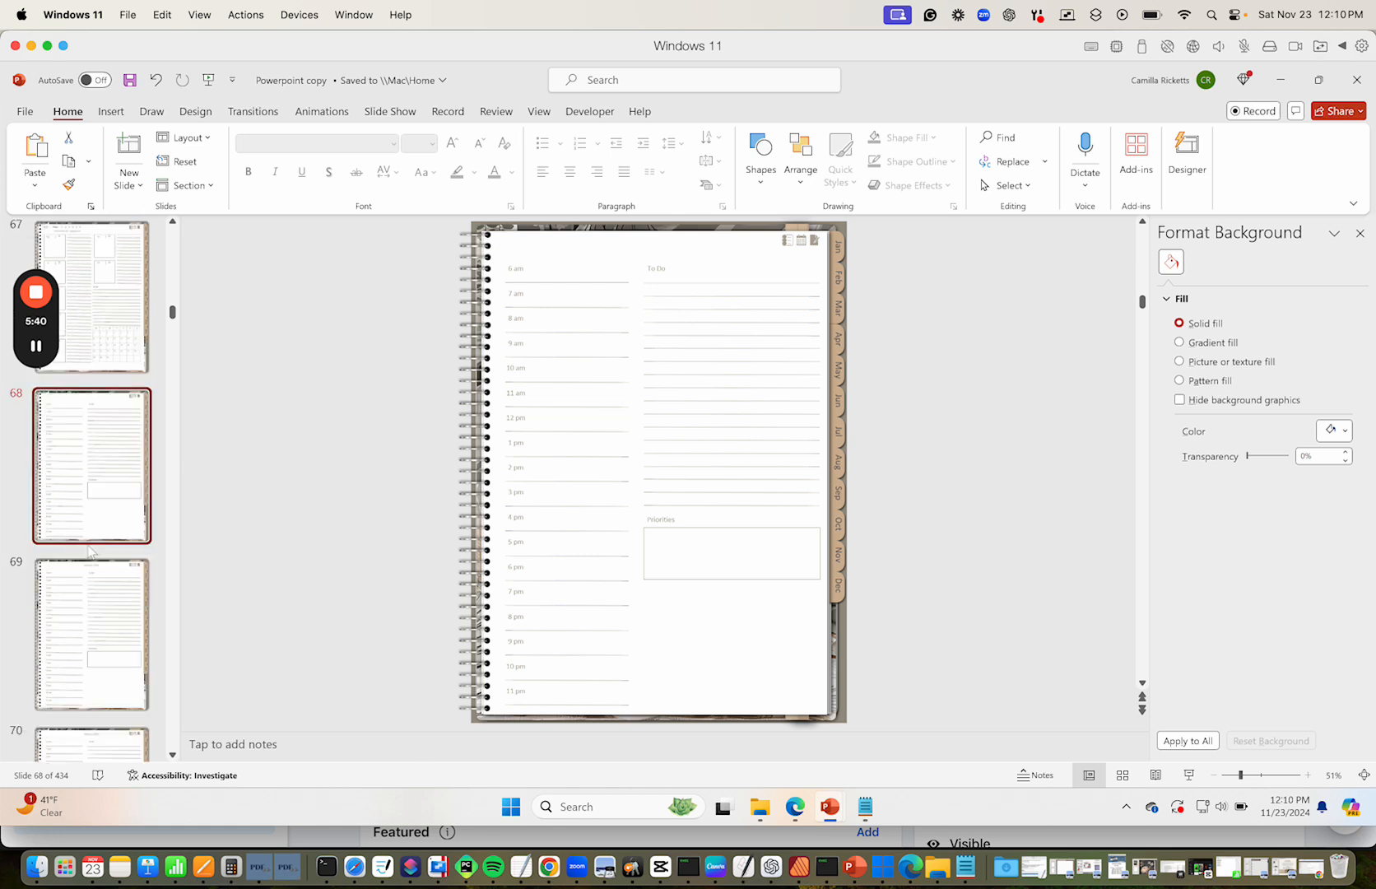
click(86, 635)
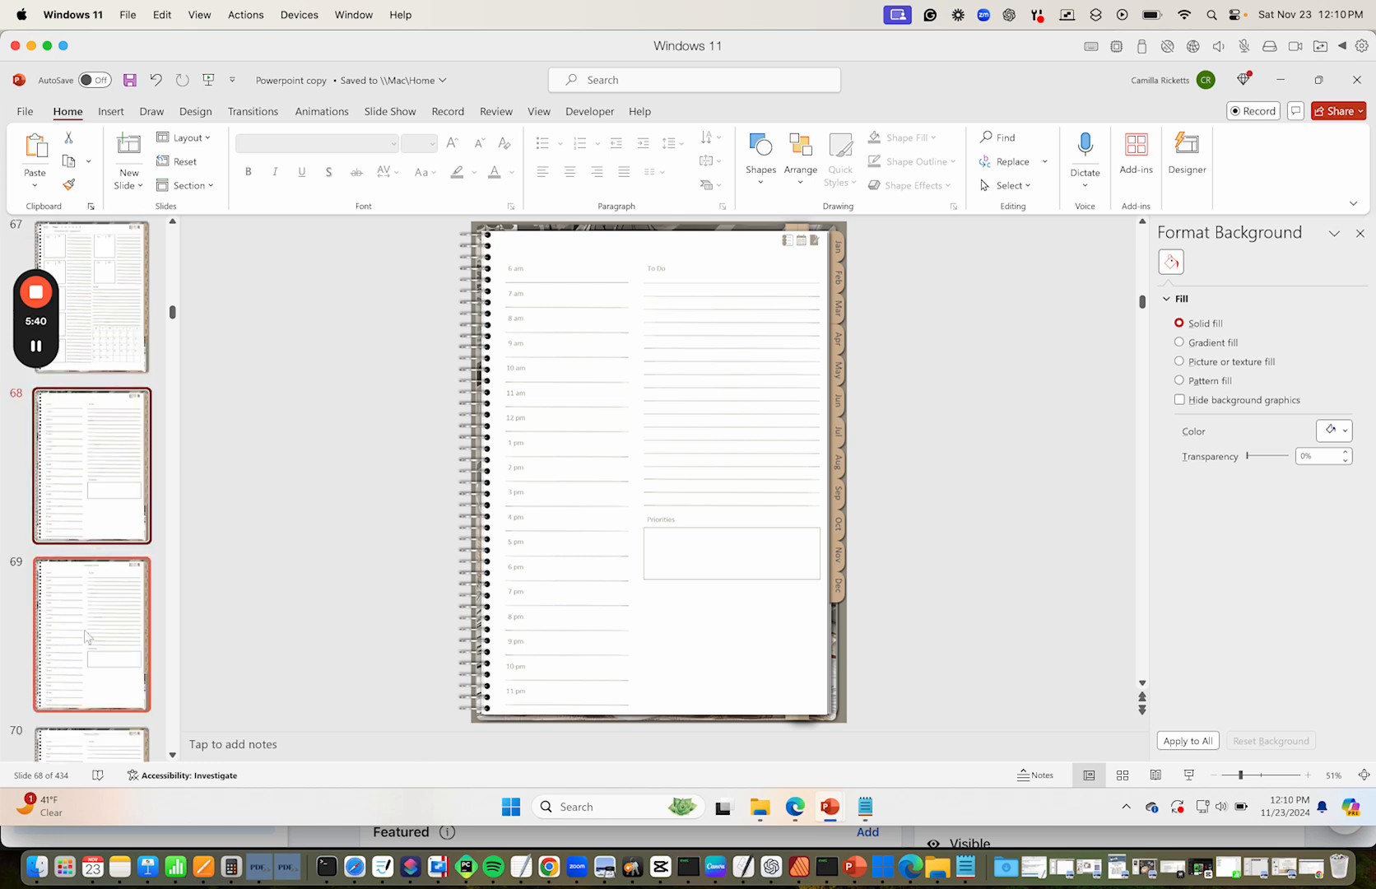
click(88, 459)
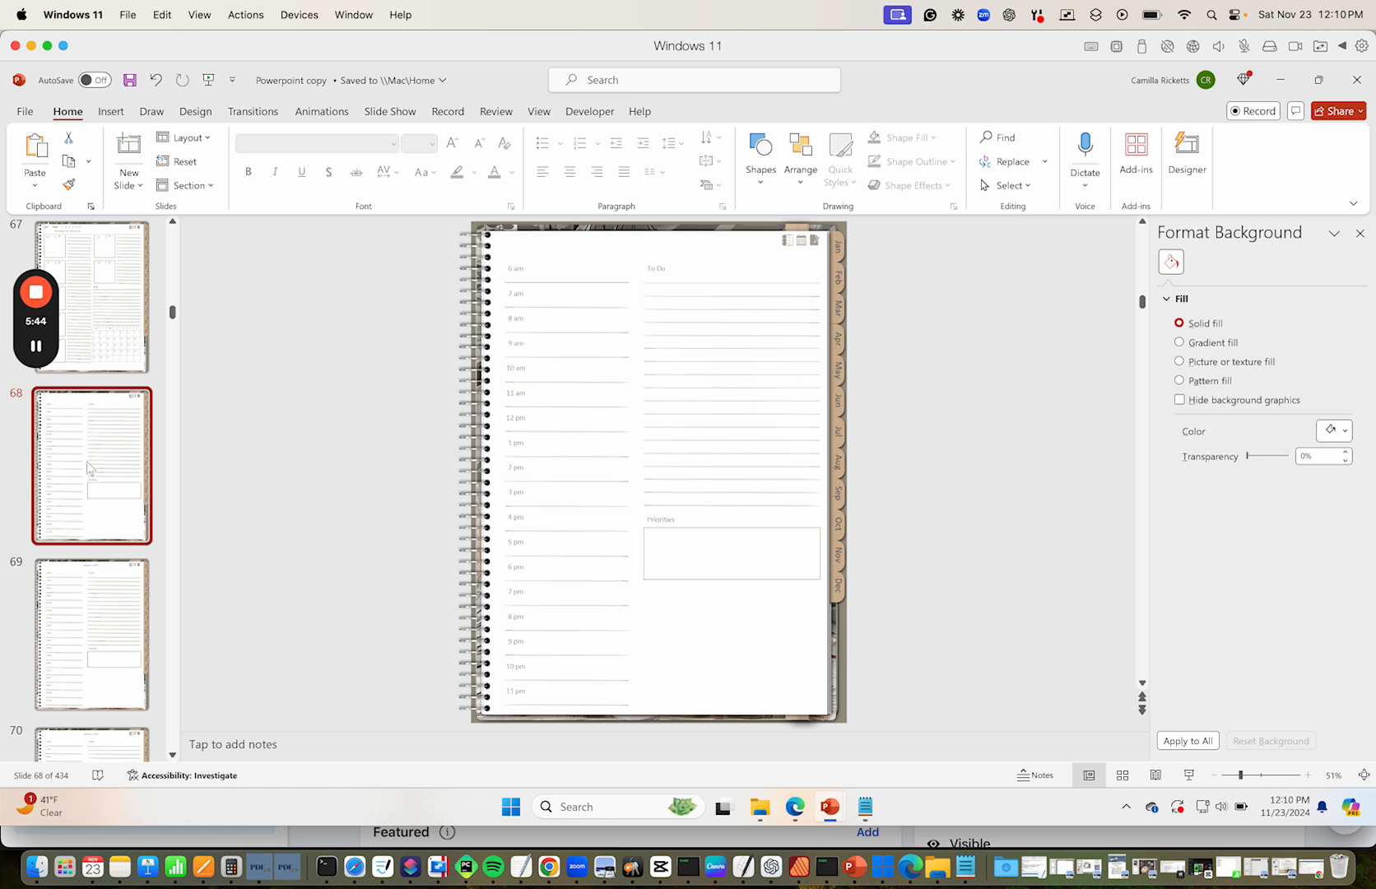
right_click(85, 461)
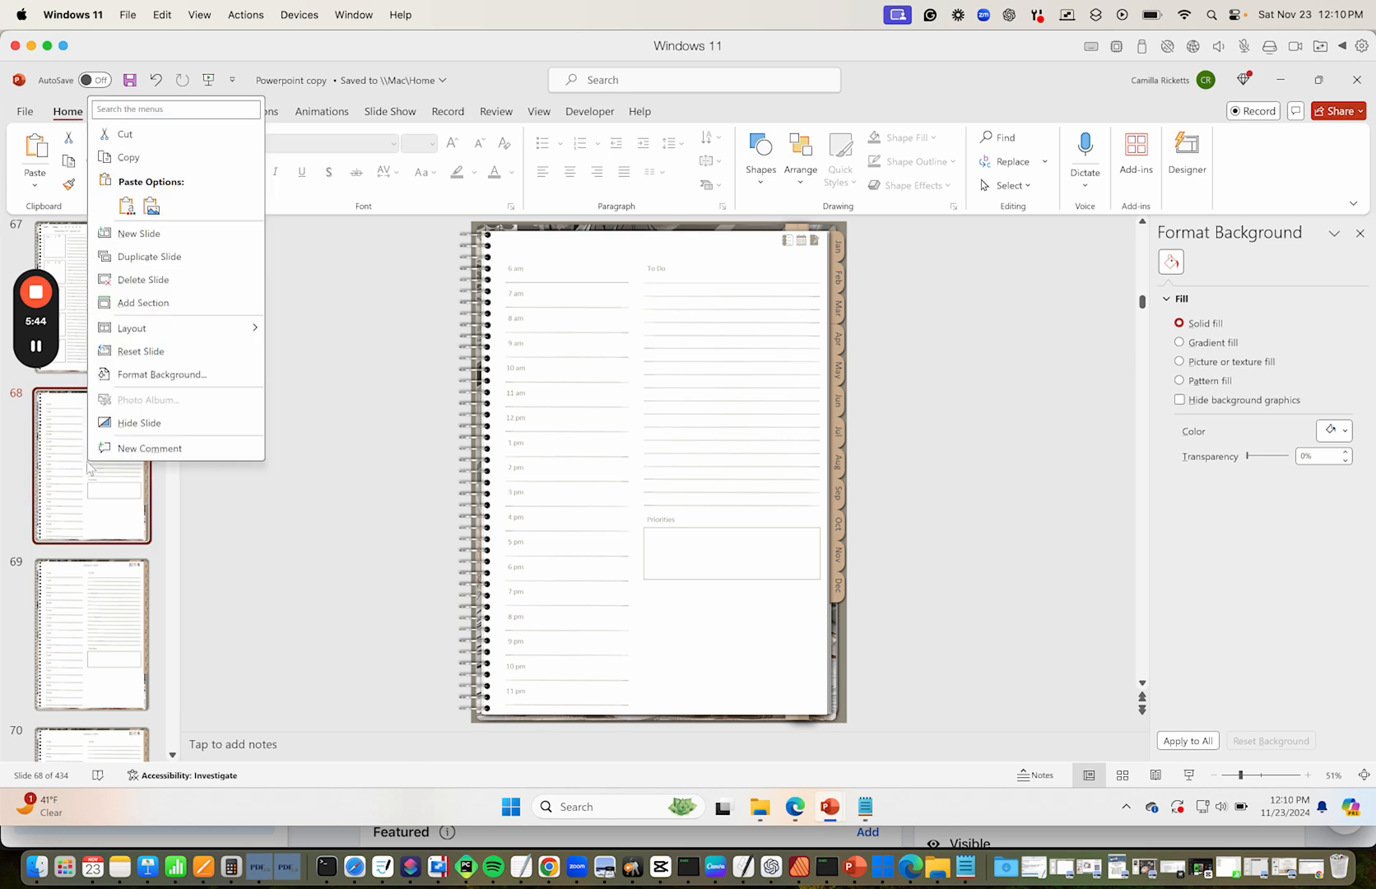
click(143, 280)
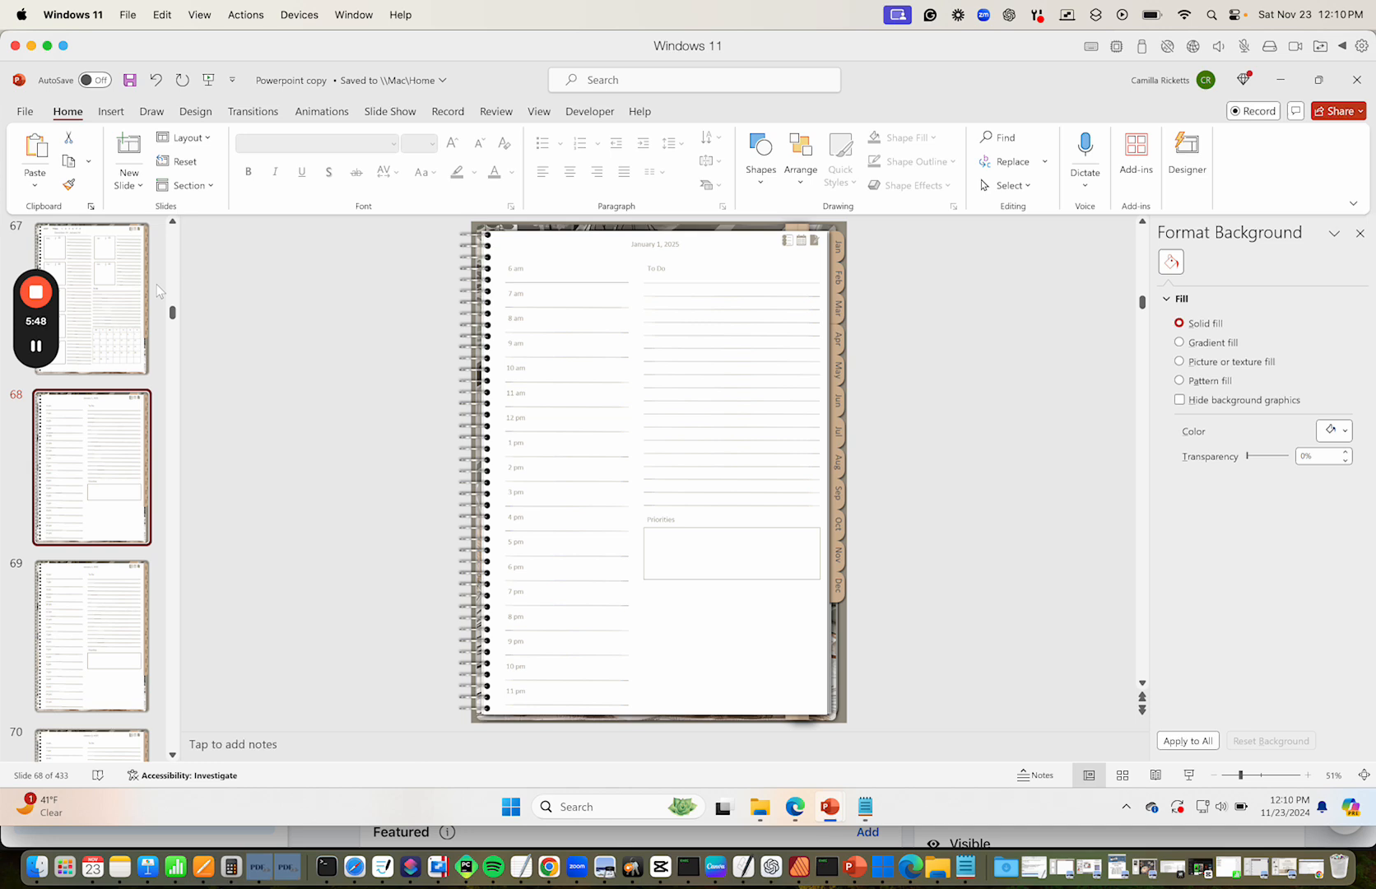
Check the daily slides for January 1 and January 2, 2025, and the ones that follow
click(121, 325)
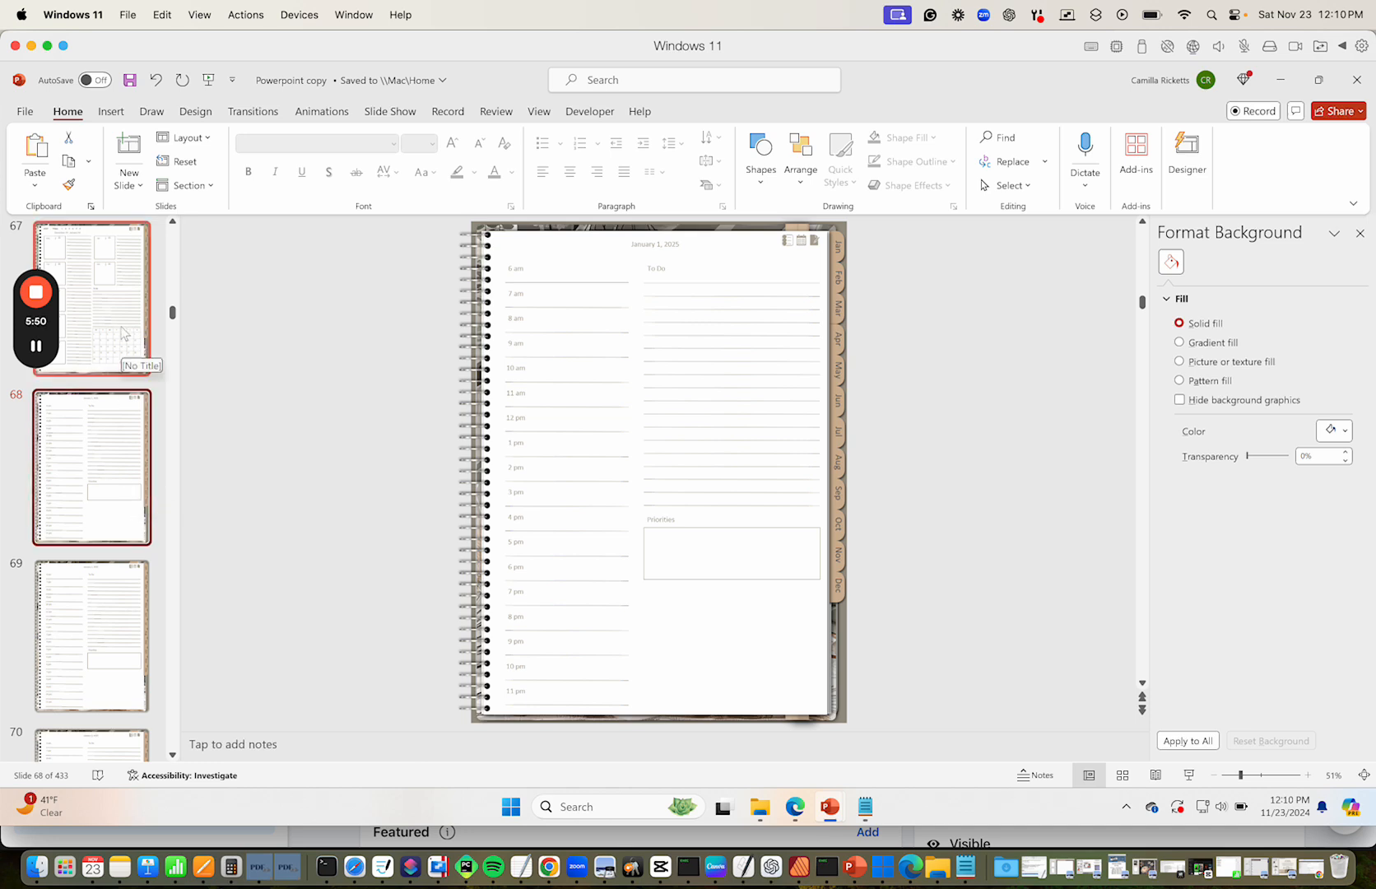
click(117, 471)
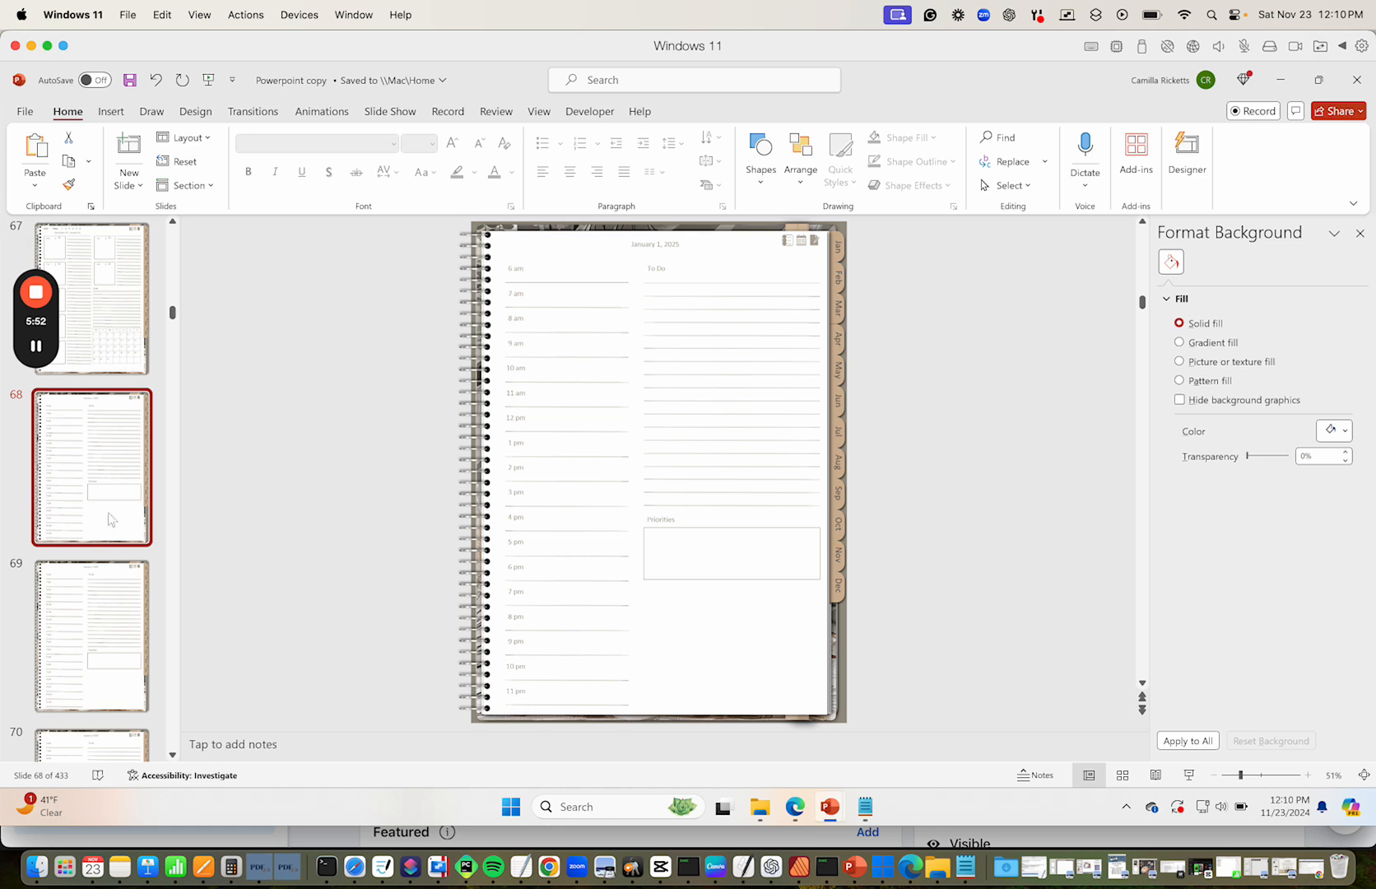
click(110, 647)
scroll(109, 648, down, 10)
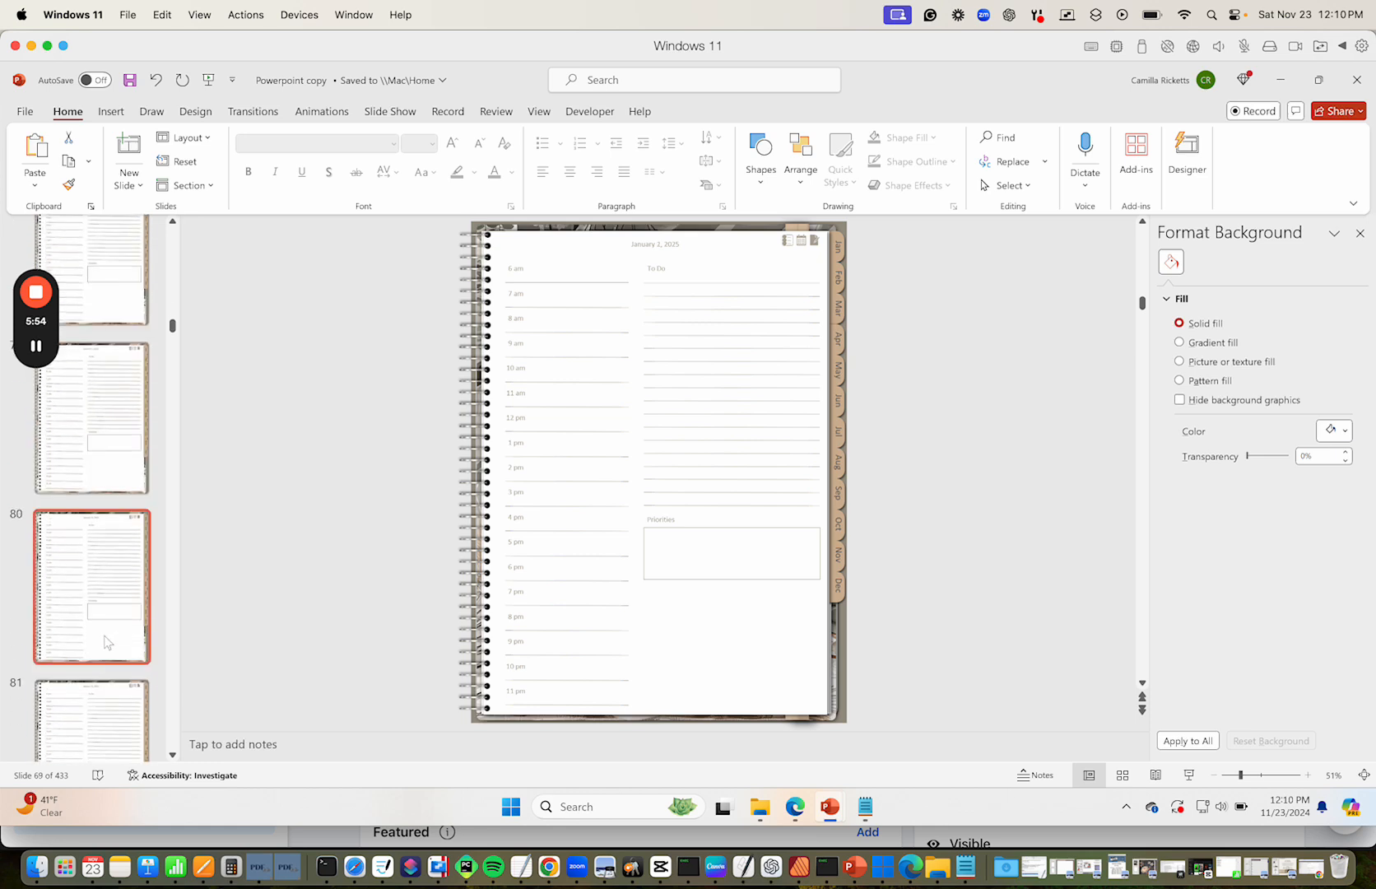
Insert a new slide with the Notes layout after the December 31, 2025 daily slide, before the back cover
drag(173, 339, 170, 769)
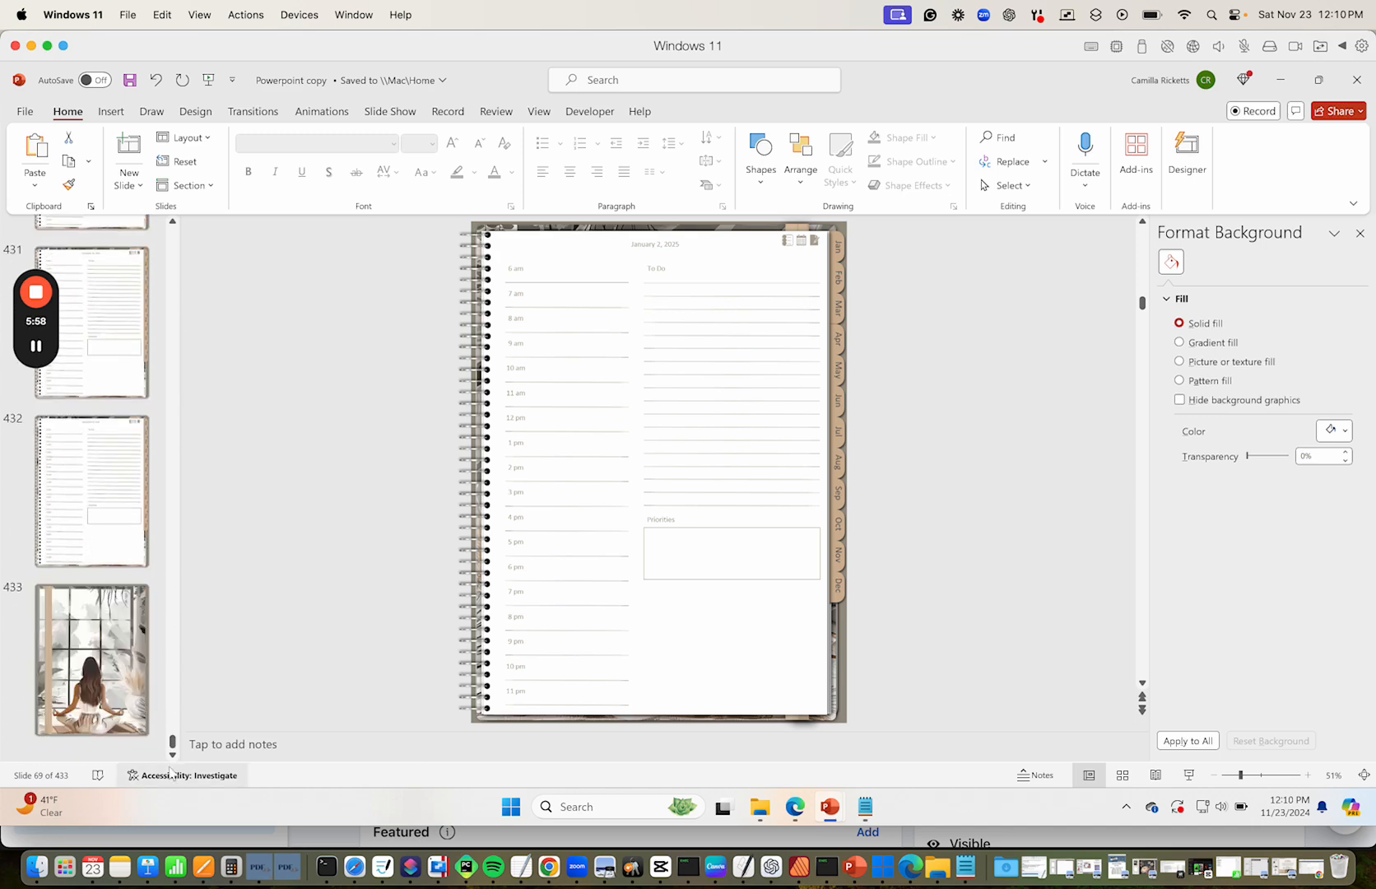
click(104, 673)
click(105, 531)
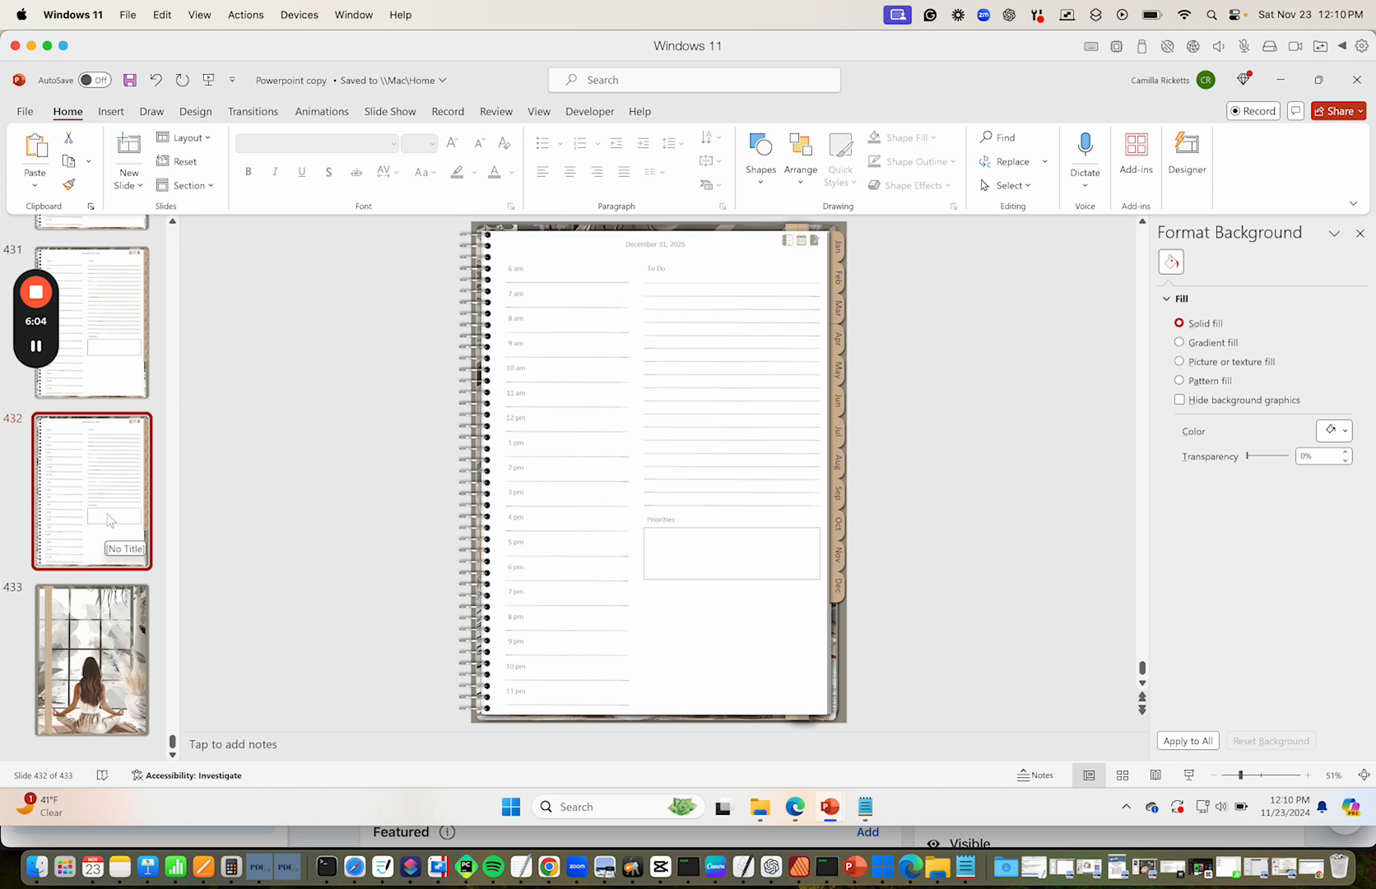
click(129, 178)
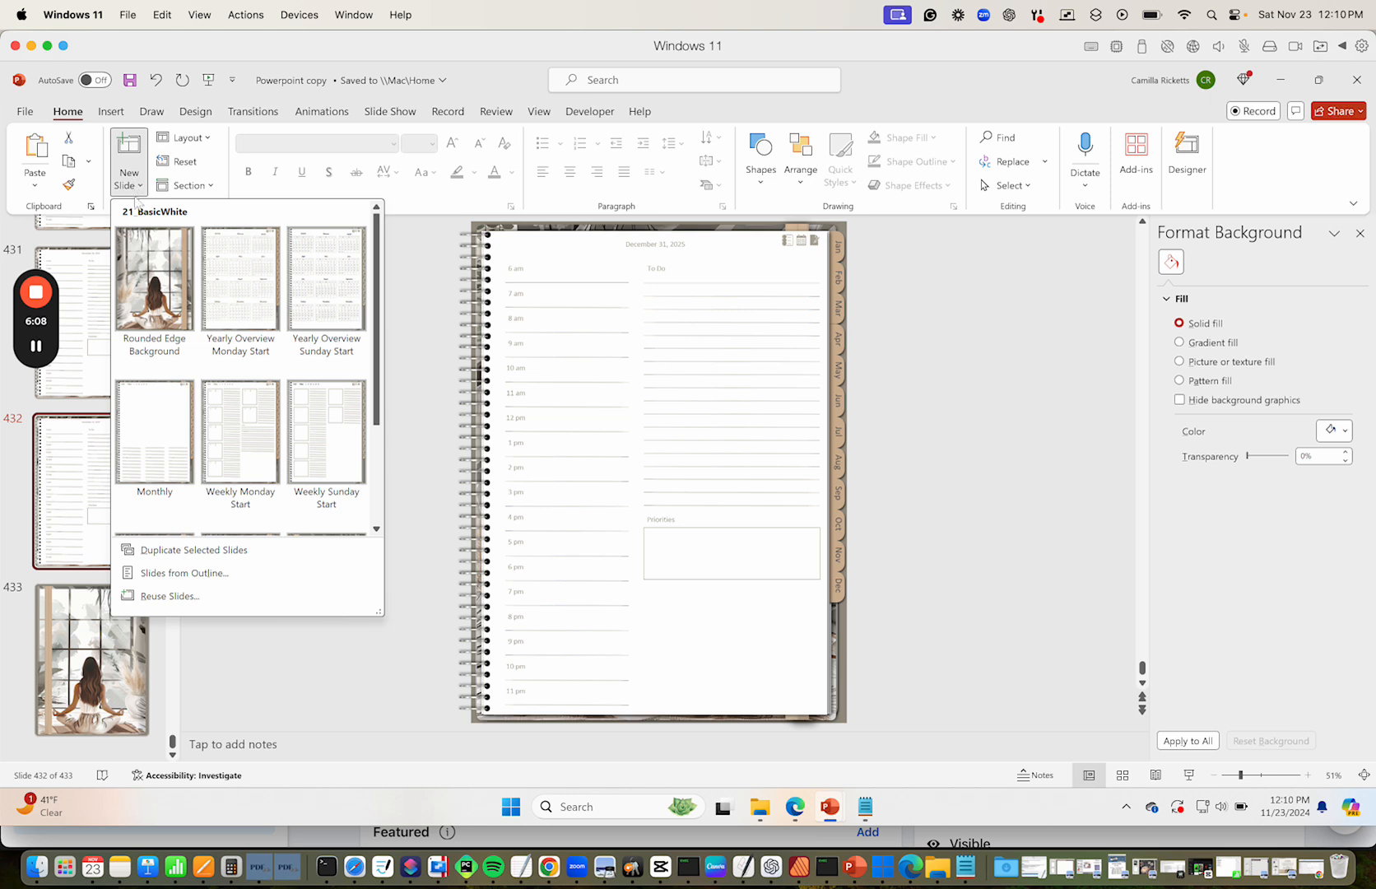
scroll(309, 436, down, 2)
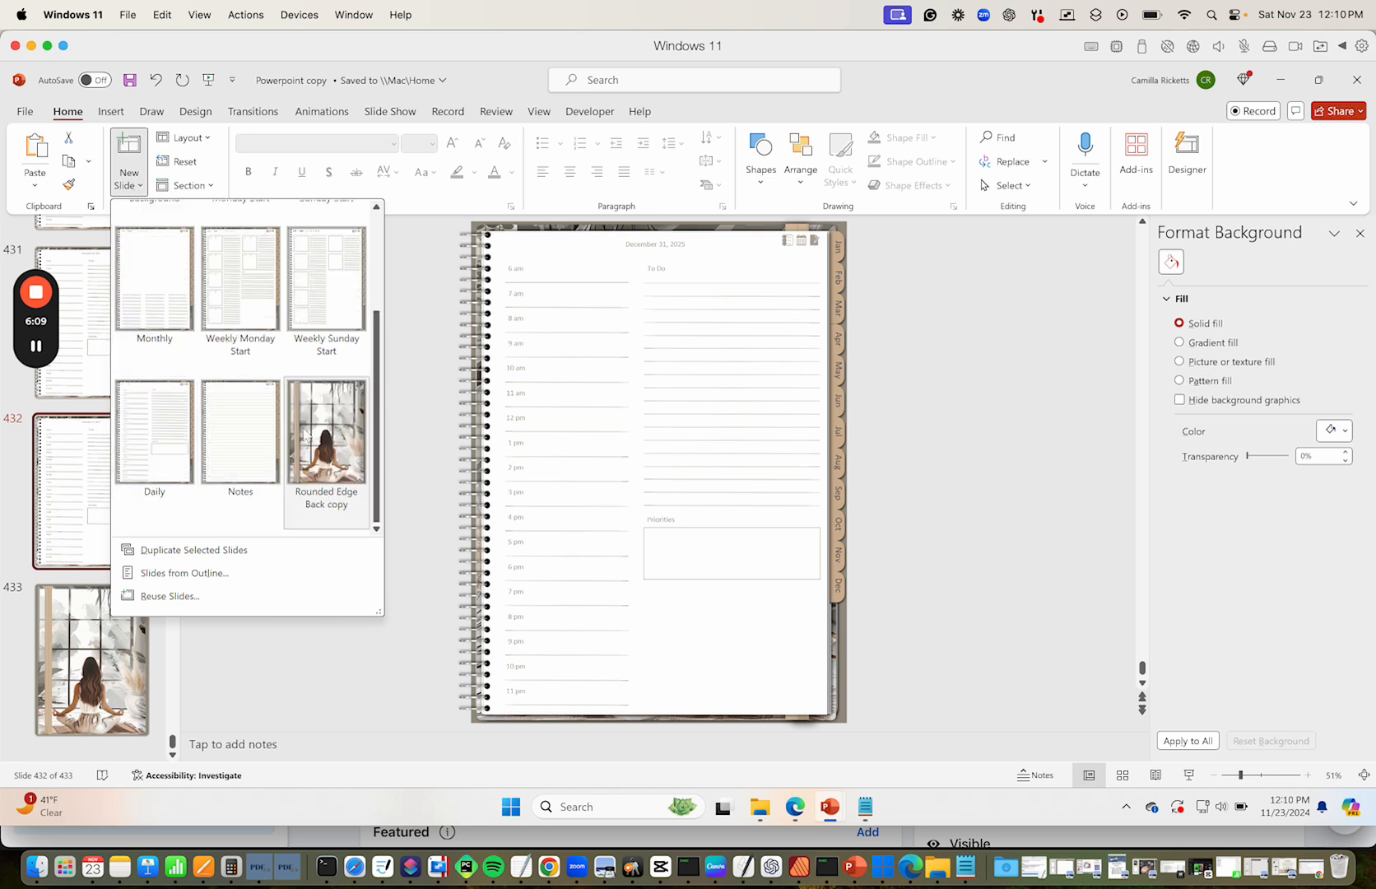
click(236, 454)
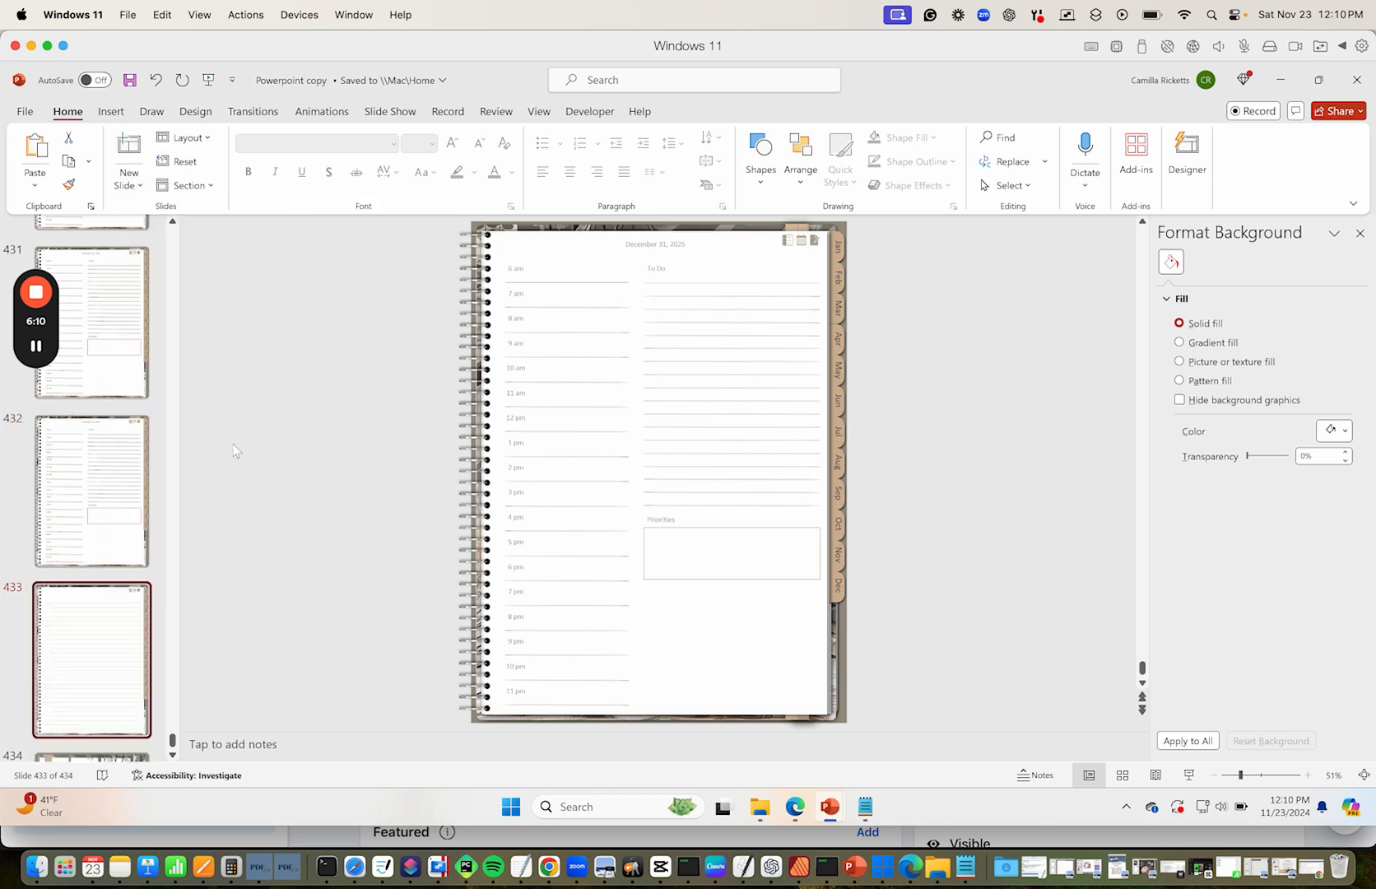
Check the new lined notes slide together with the last daily slide and the back cover around it
scroll(118, 676, down, 2)
click(119, 679)
click(126, 532)
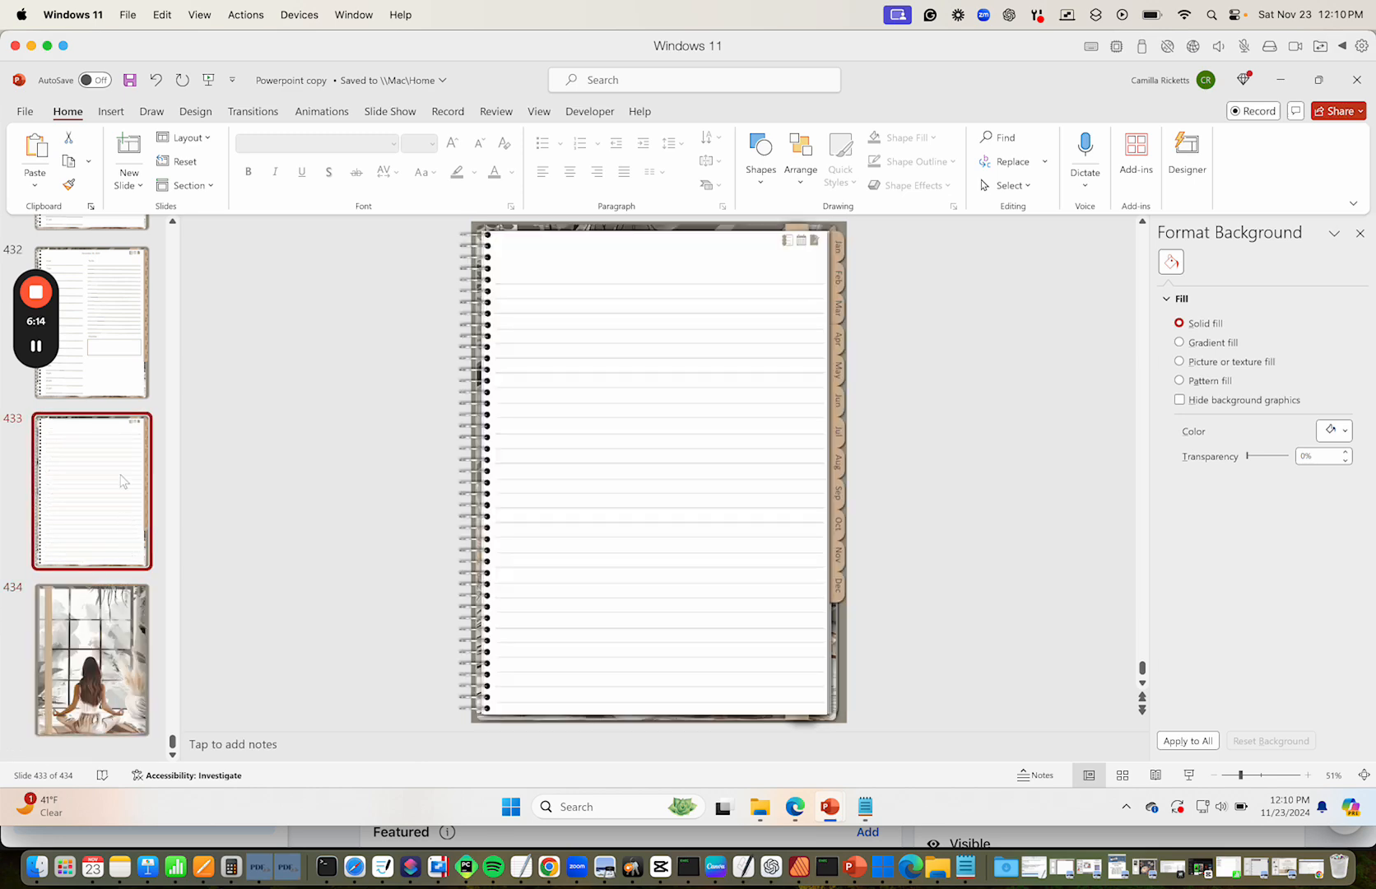
click(108, 352)
click(96, 527)
click(94, 663)
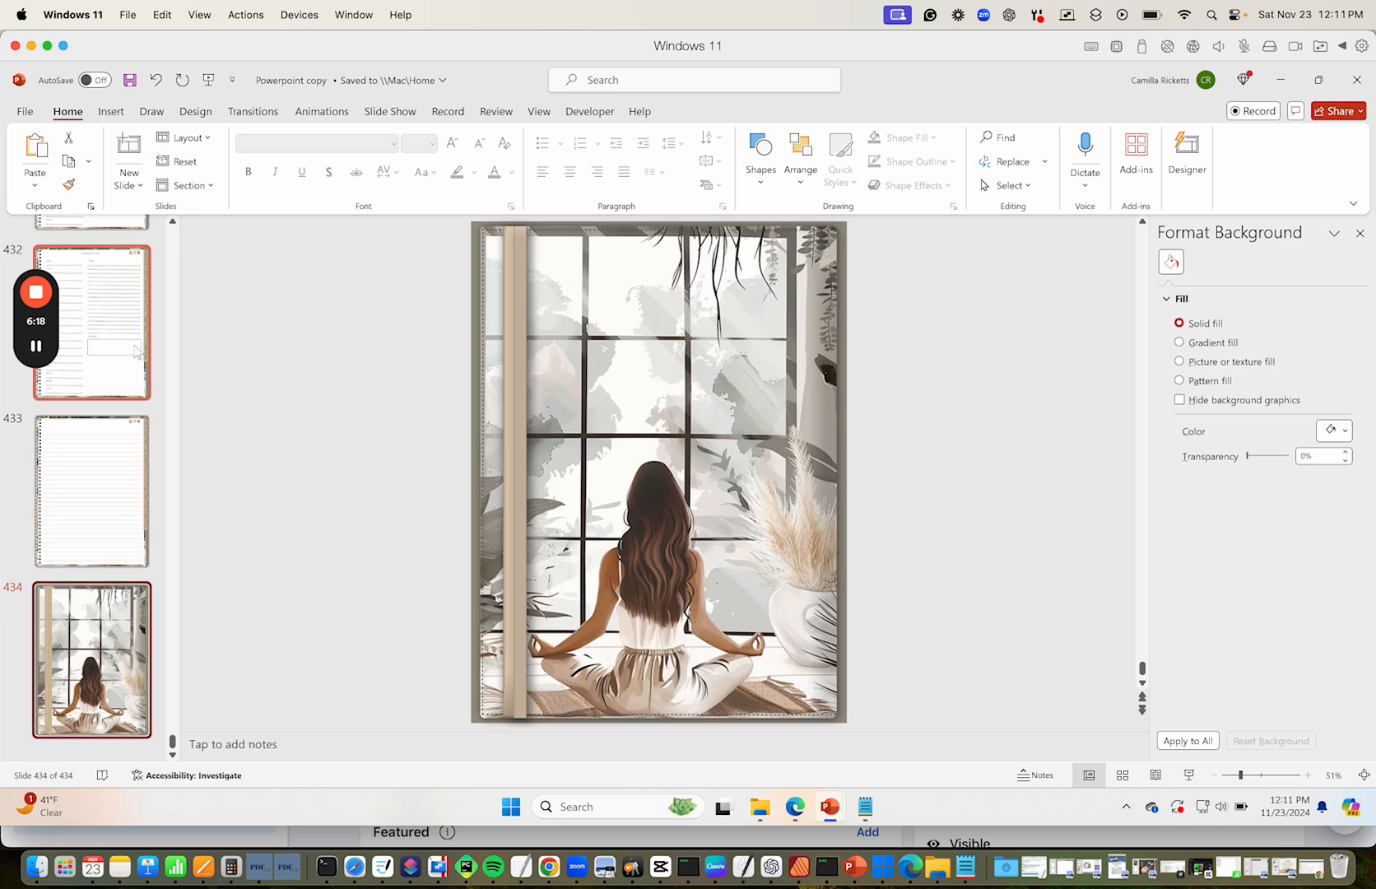
Export the planner as a PDF named Powerpoint copy with Standard optimization in the 2025 Portrait Template Kits folder
click(25, 111)
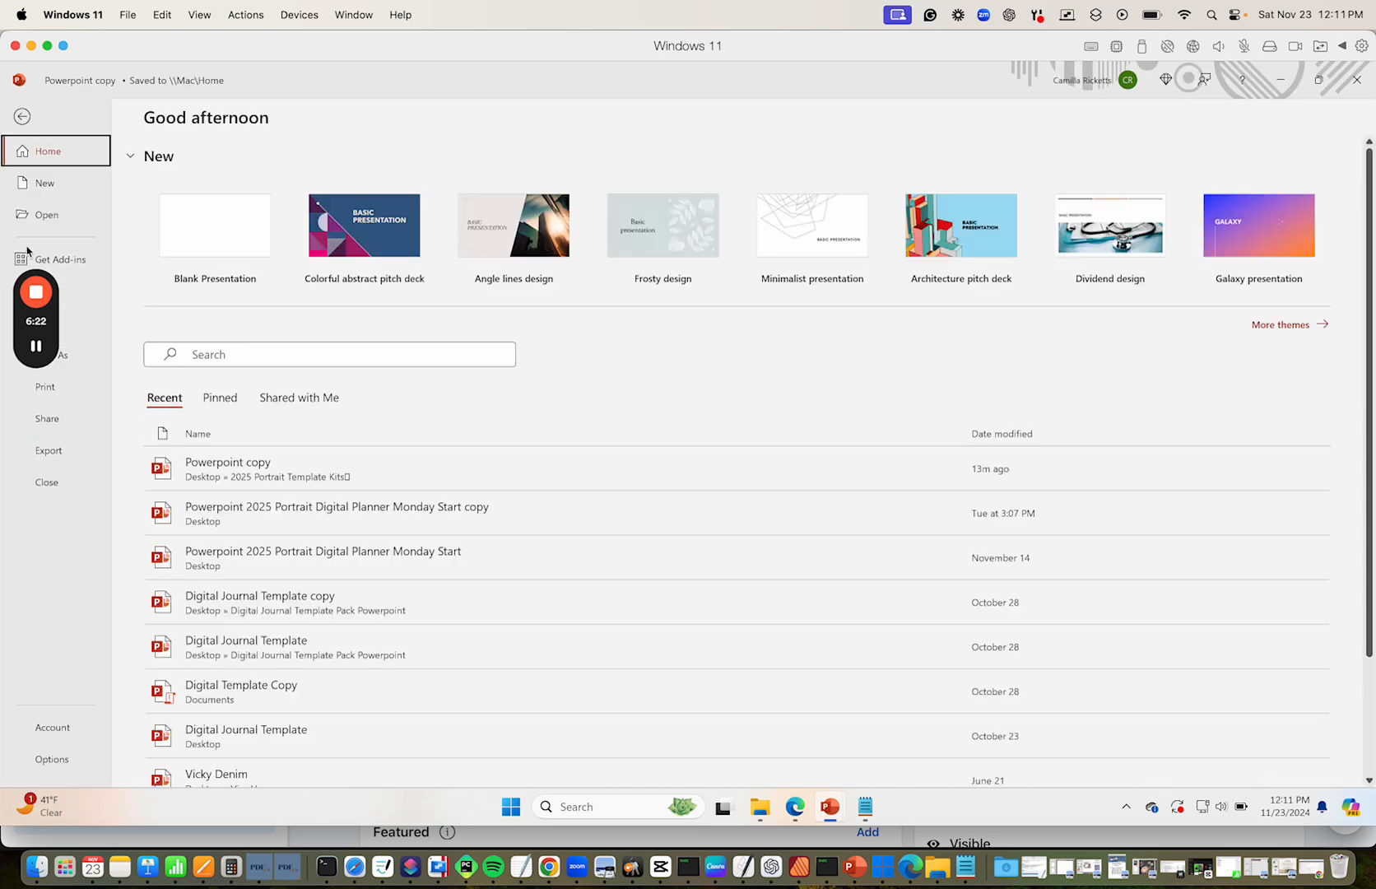
click(48, 454)
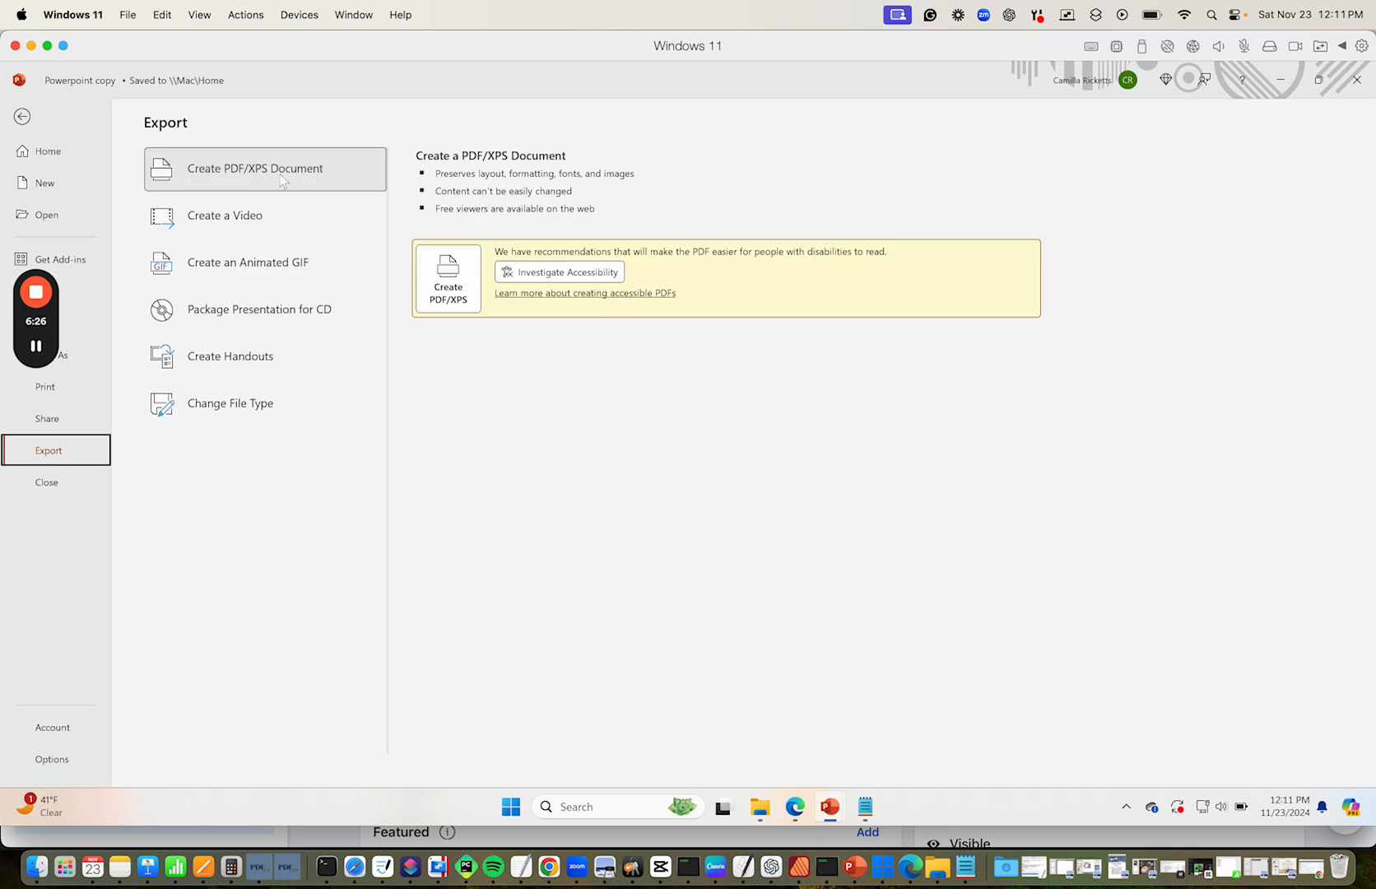
click(446, 295)
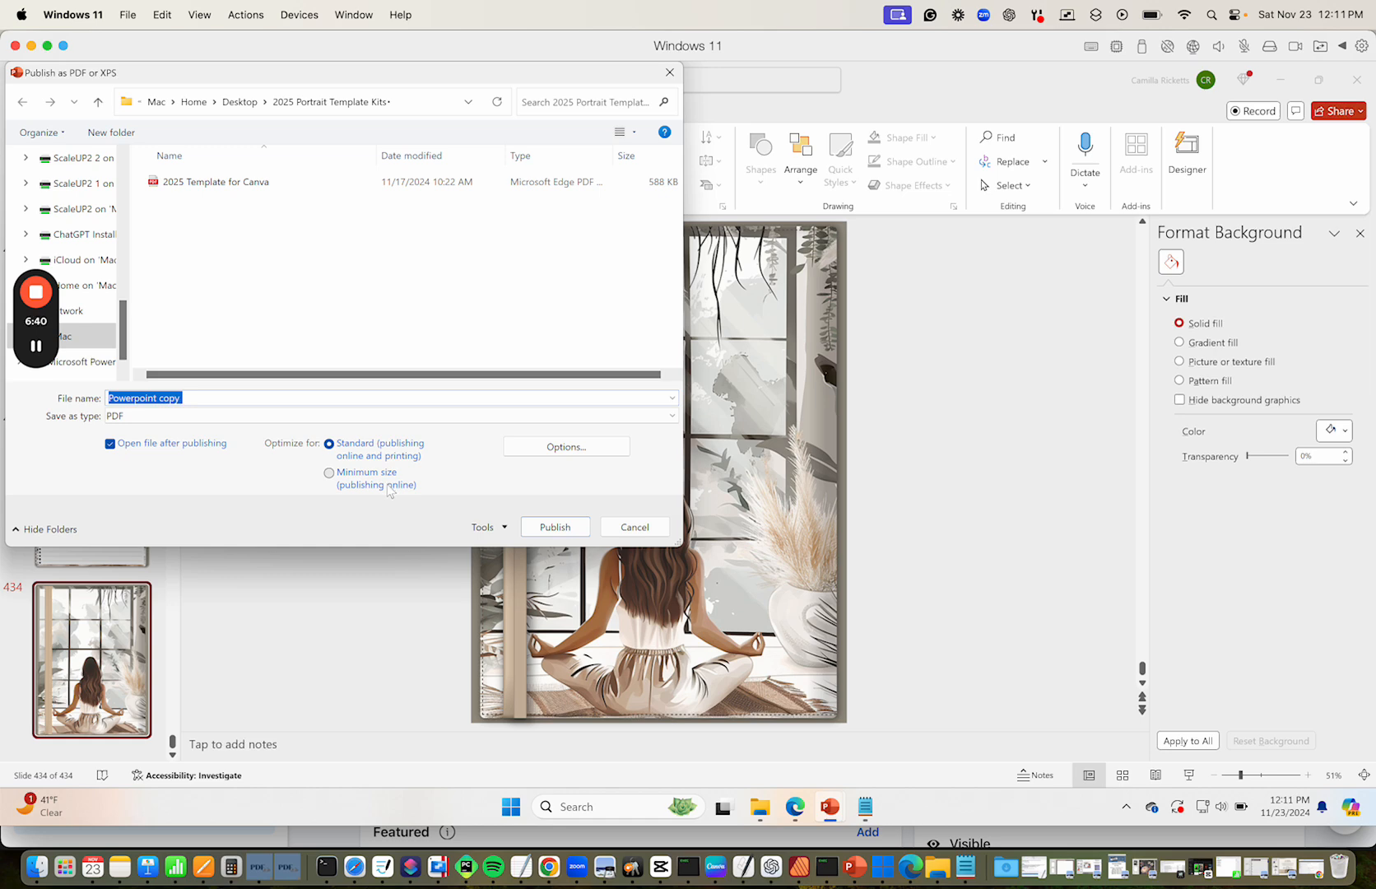
click(553, 527)
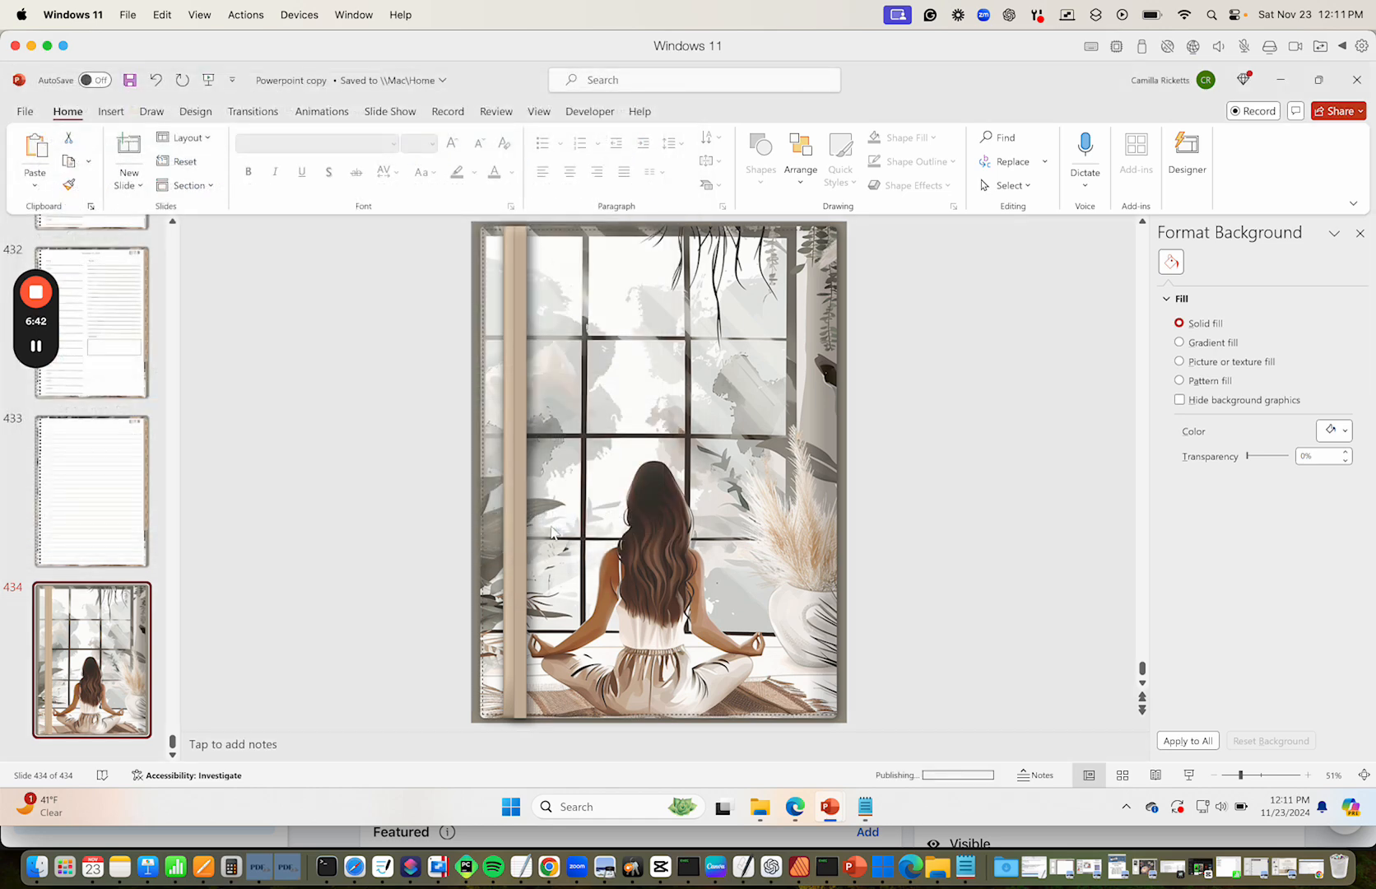